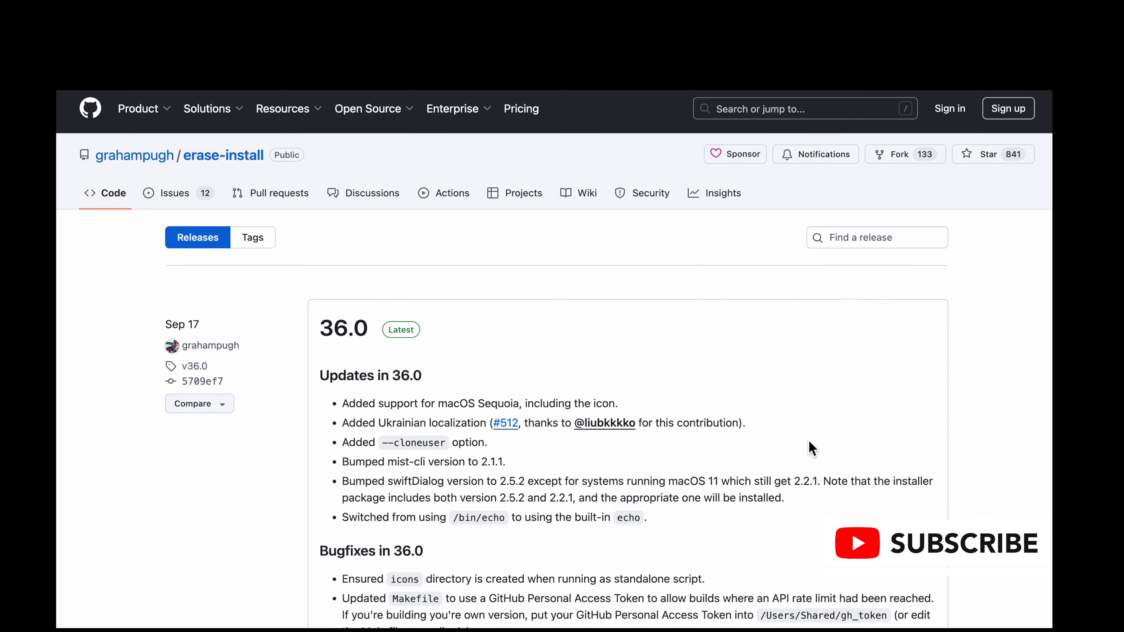
Step: Review the erase-install 36.0 release notes and download the erase-install-36.0.pkg asset
scroll(797, 443, down, 3)
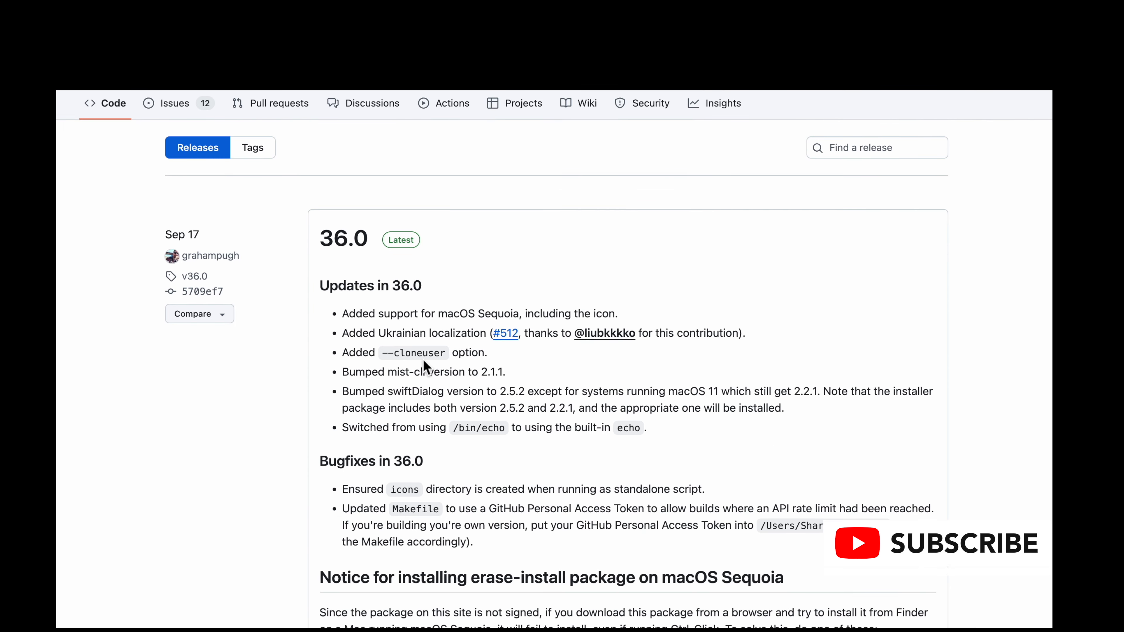
scroll(429, 356, down, 1)
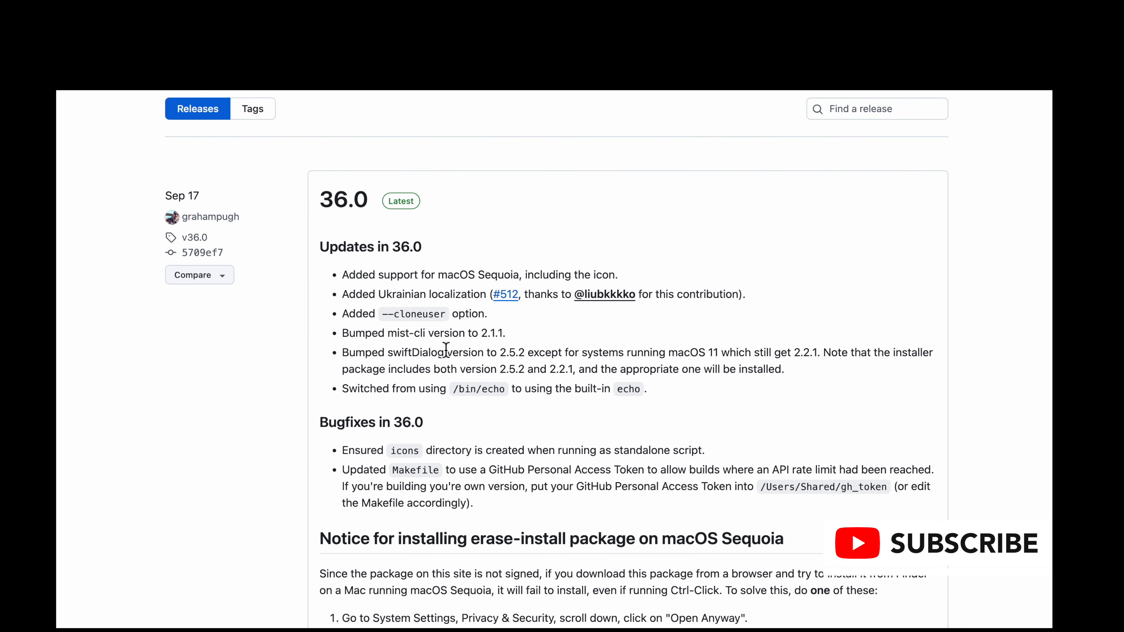
scroll(449, 349, down, 2)
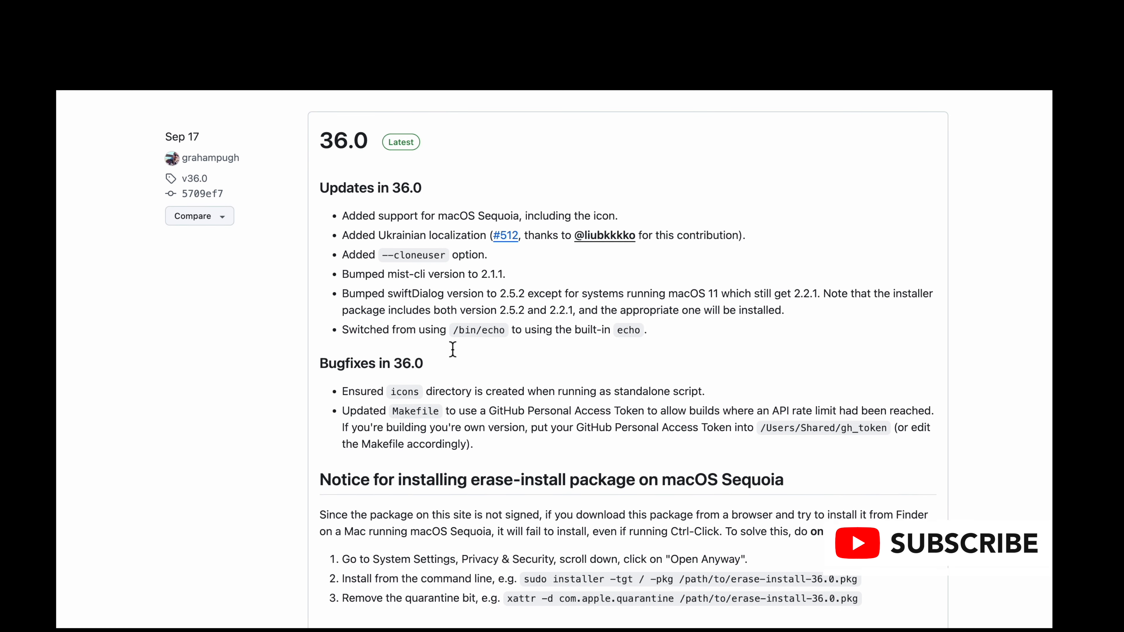
scroll(452, 350, down, 10)
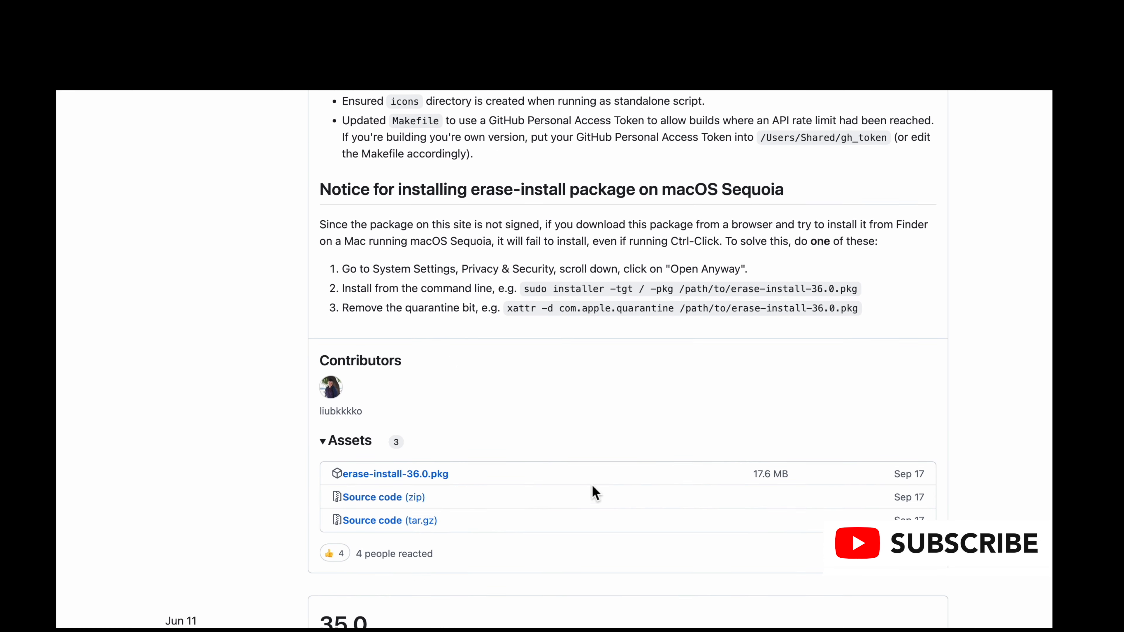
click(387, 481)
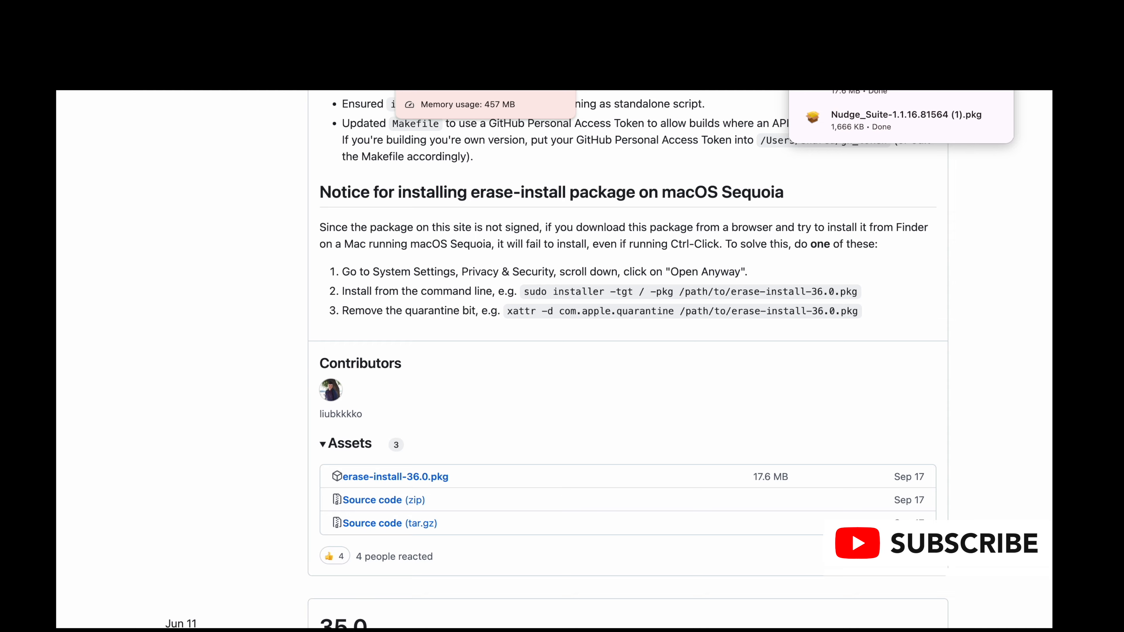
Step: Switch to the Mac Admins Slack workspace and browse the older messages in the nudge-jamf channel back to early October
click(425, 39)
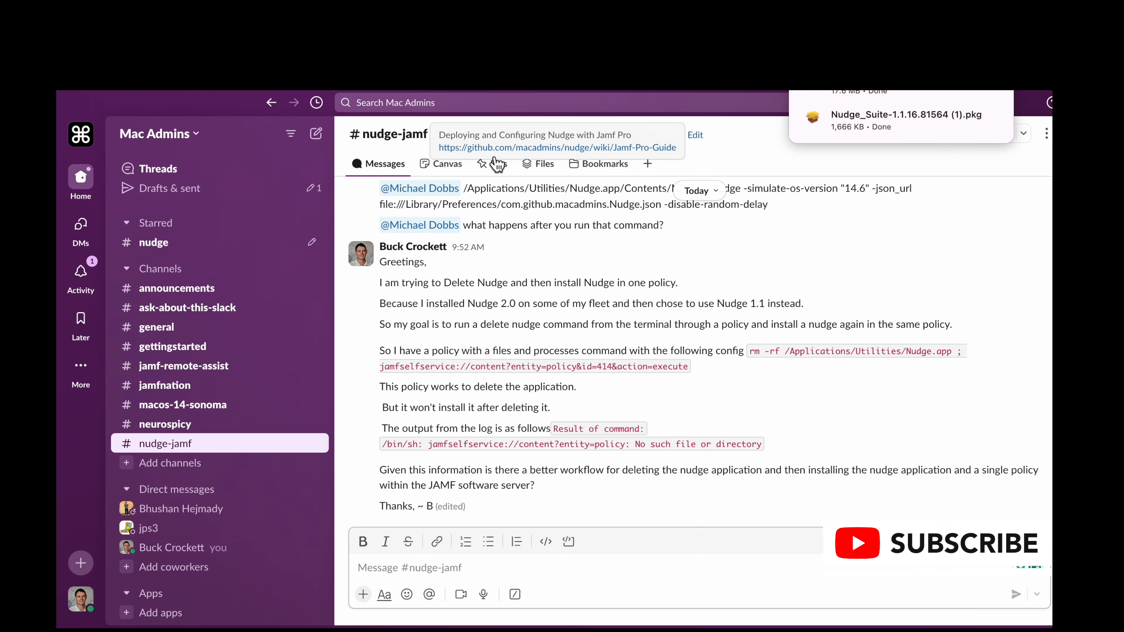
scroll(497, 414, up, 10)
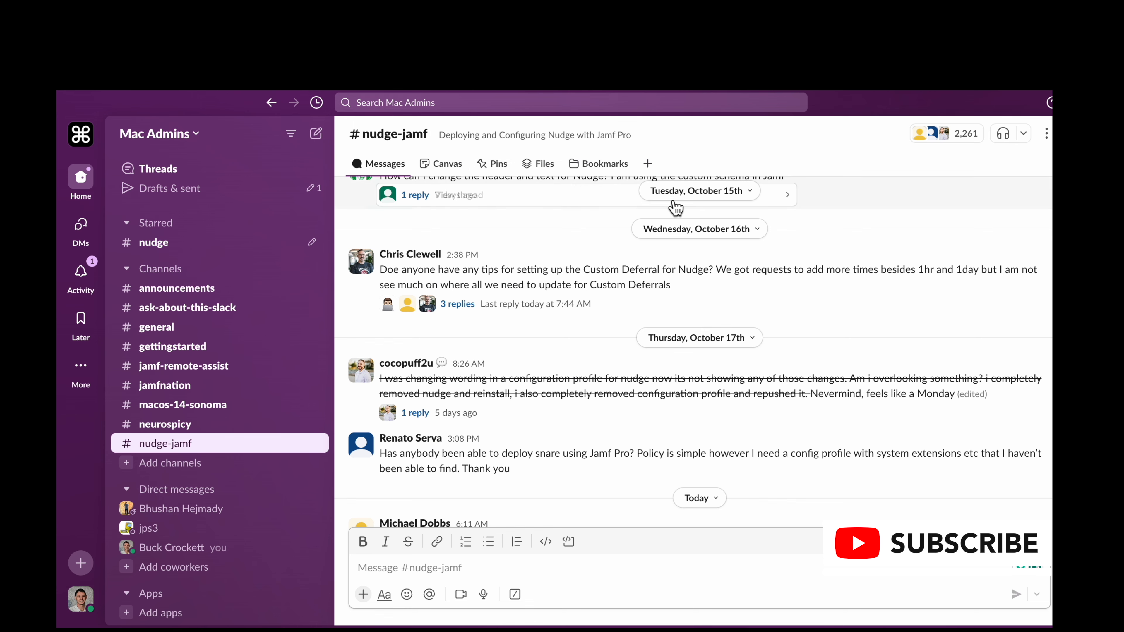
scroll(655, 216, up, 6)
scroll(607, 229, up, 5)
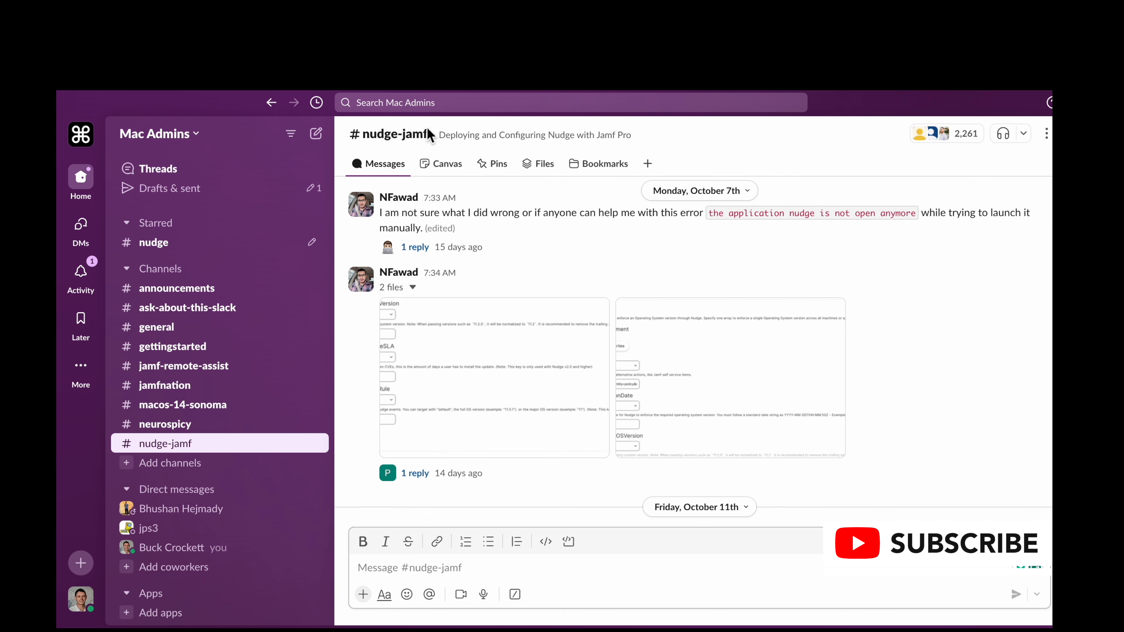
Step: Search within the nudge-jamf channel for "how to launch"
mouse_move(471, 149)
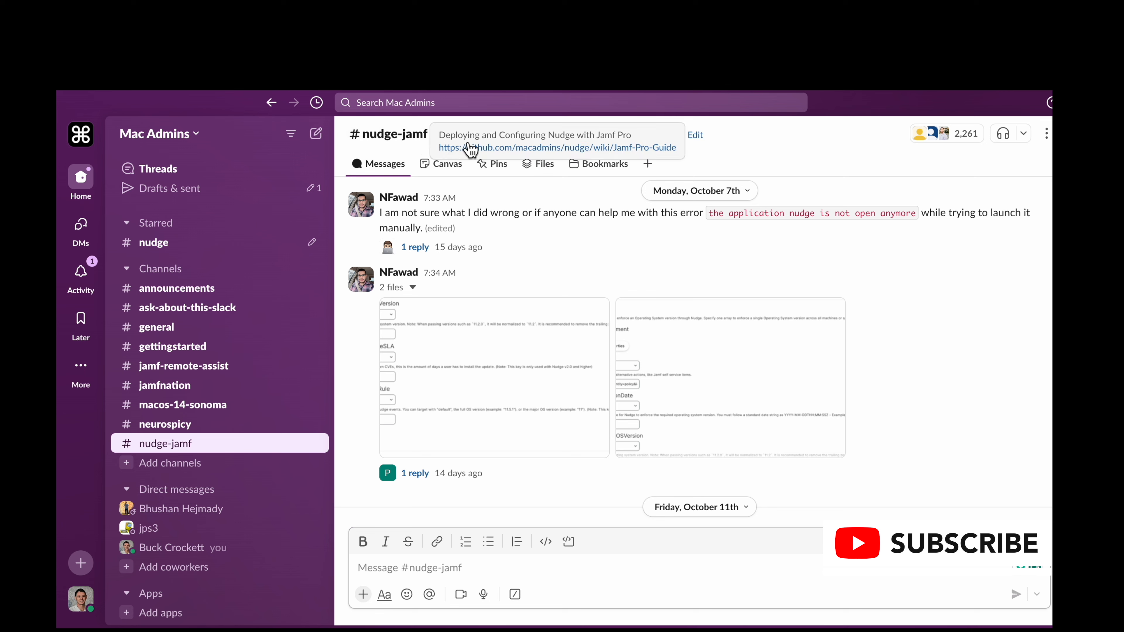
click(488, 104)
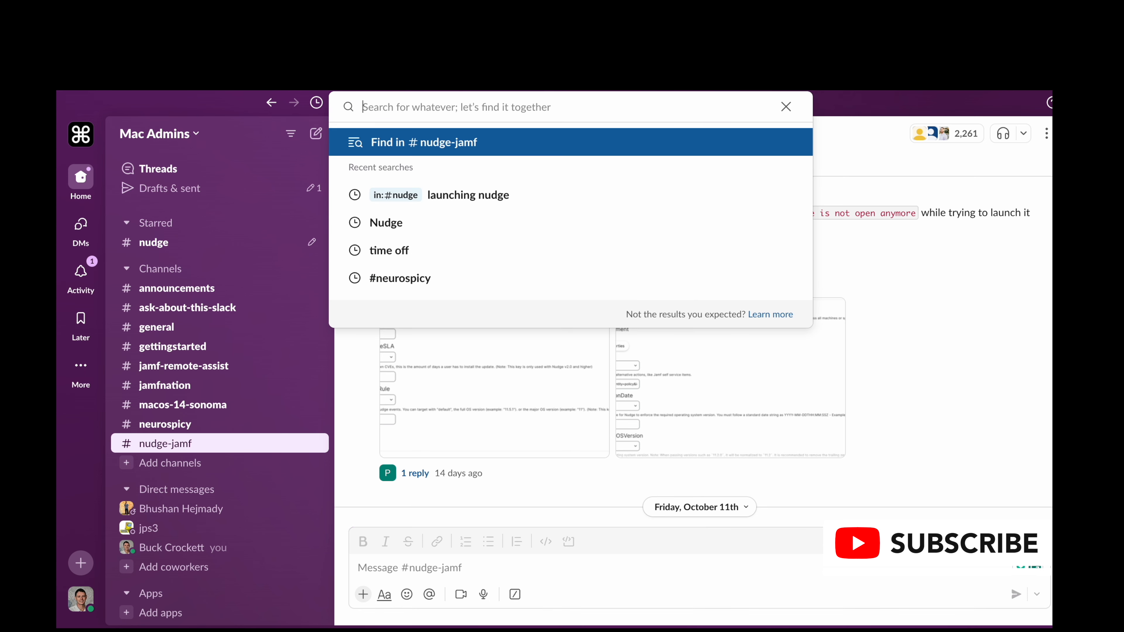
click(504, 146)
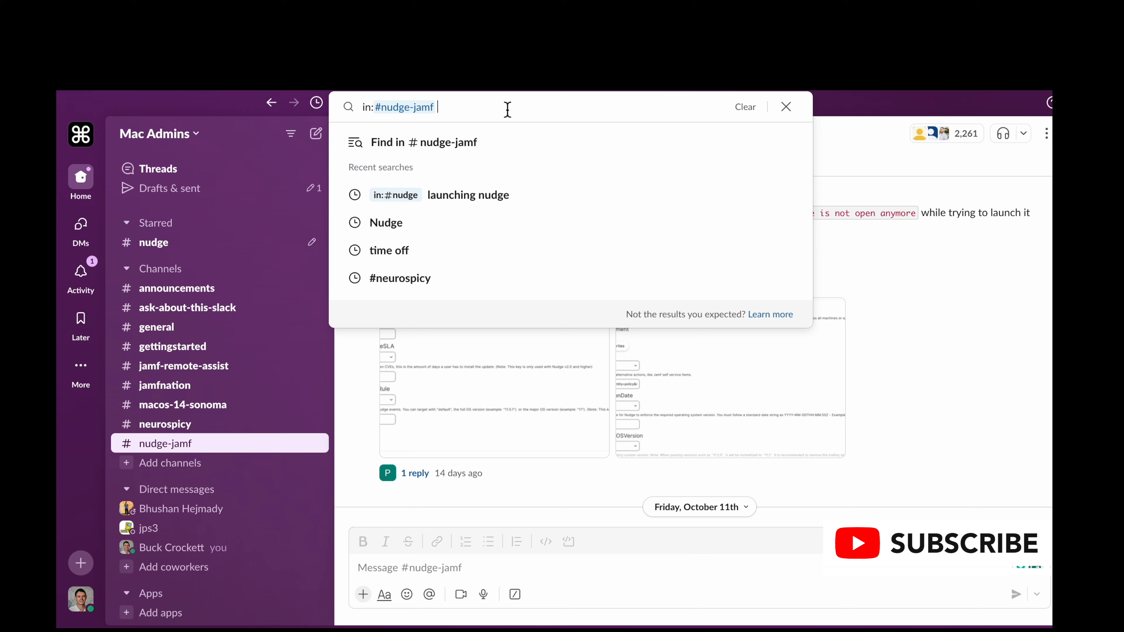
text(how to l)
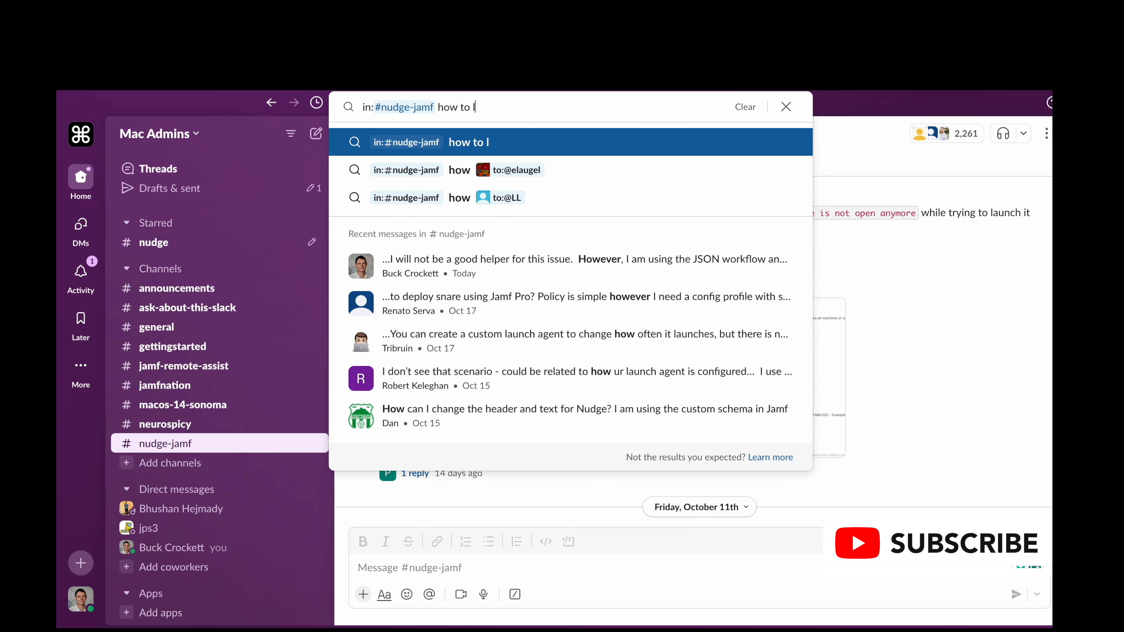
text(aunch)
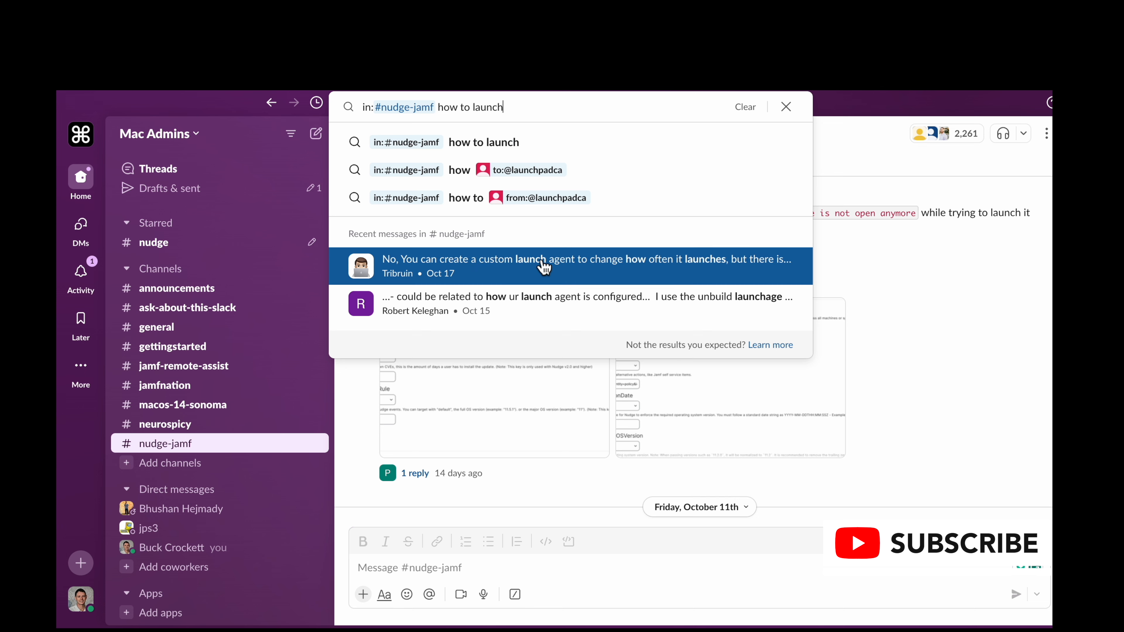
Step: Shorten the nudge-jamf channel search to the single term "launch"
key(BackSpace)
key(BackSpace)
key(BackSpace)
key(BackSpace)
key(BackSpace)
key(BackSpace)
key(BackSpace)
key(BackSpace)
key(BackSpace)
key(BackSpace)
key(BackSpace)
key(BackSpace)
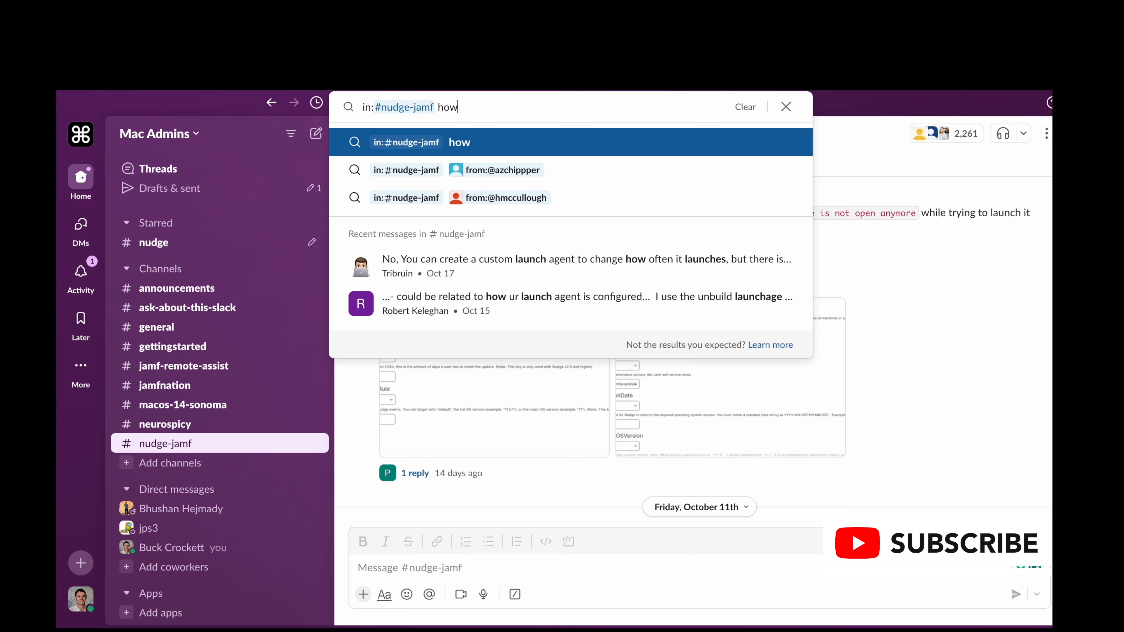
key(BackSpace)
text(la)
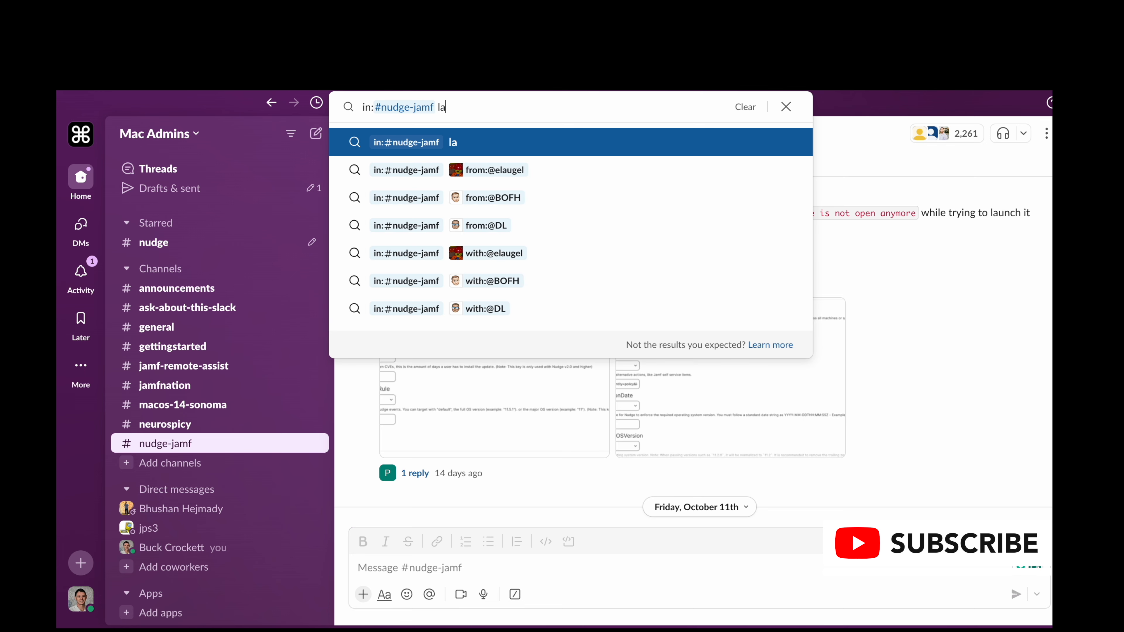
text(unch)
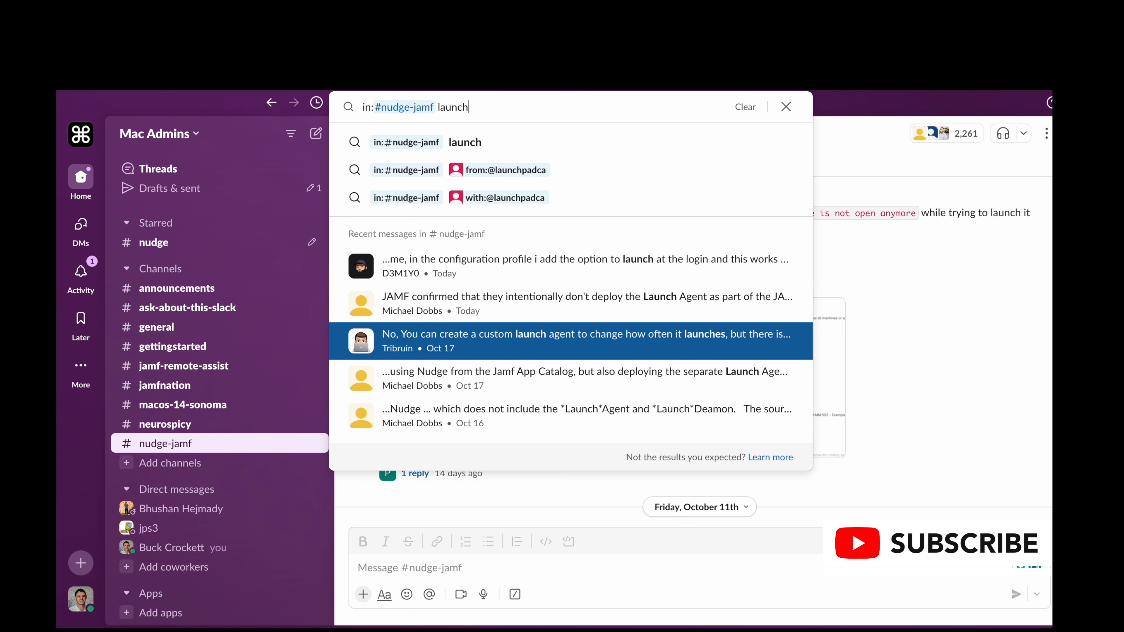
Step: Search the nudge-jamf channel for "JSON" instead, and clear the term and close the search
key(BackSpace)
key(BackSpace)
key(BackSpace)
key(BackSpace)
key(BackSpace)
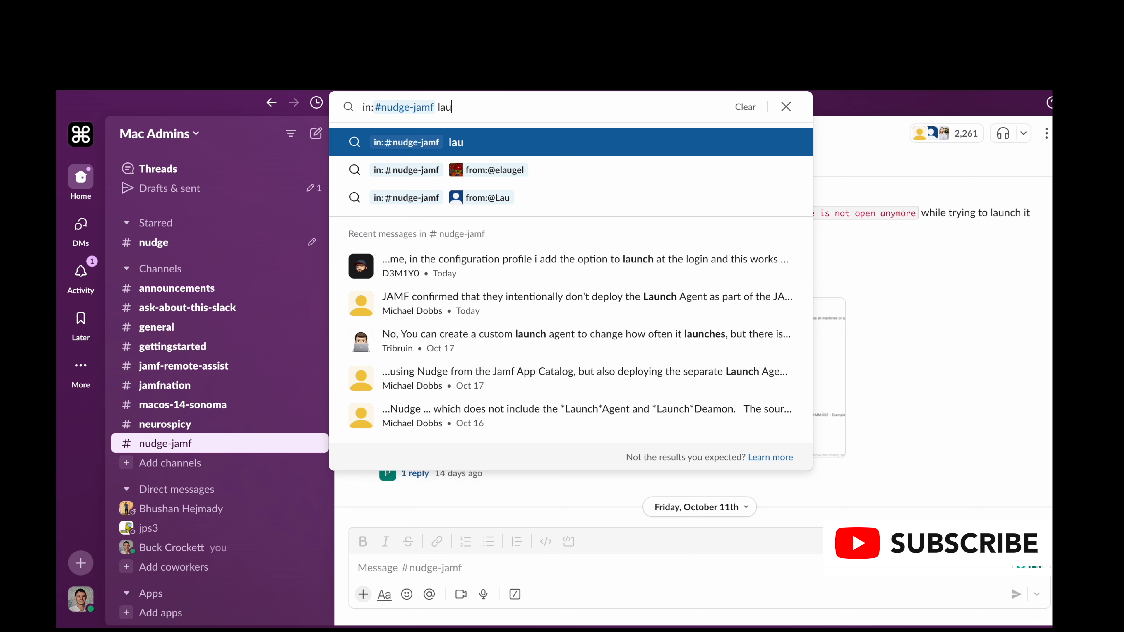
key(BackSpace)
text(JA)
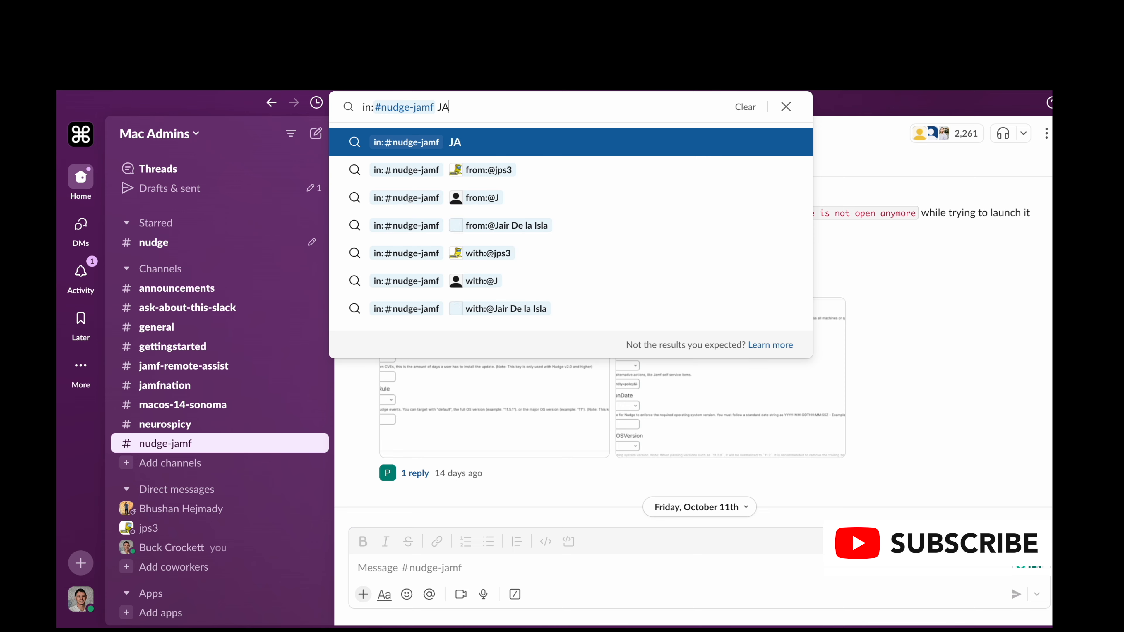
key(BackSpace)
text(SON)
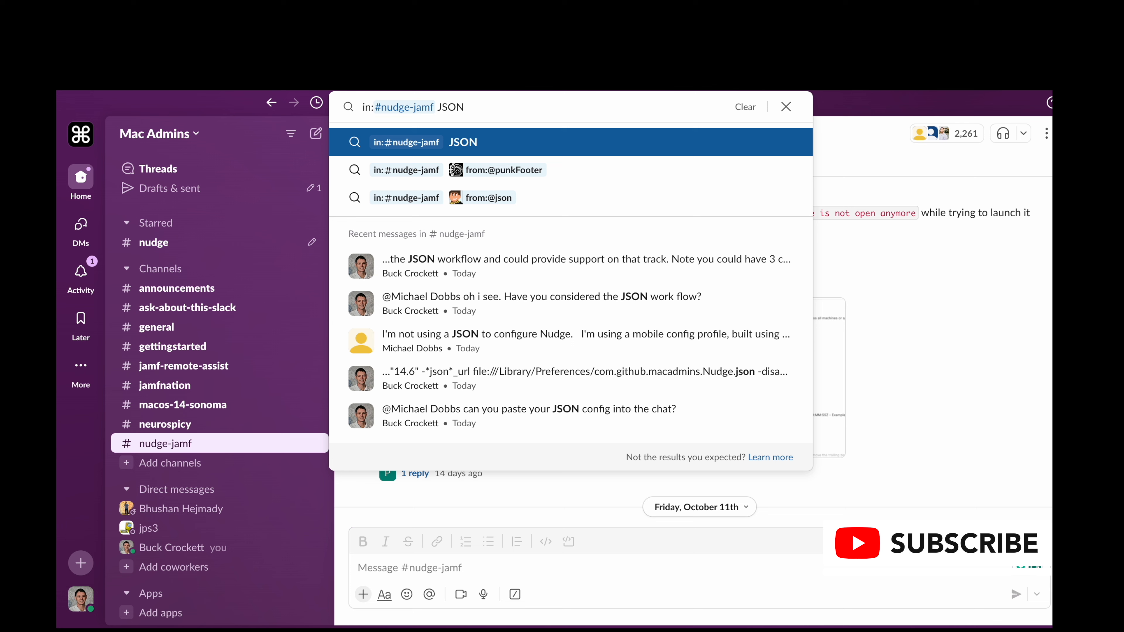
key(BackSpace)
key(BackSpace)
key(BackSpace)
key(BackSpace)
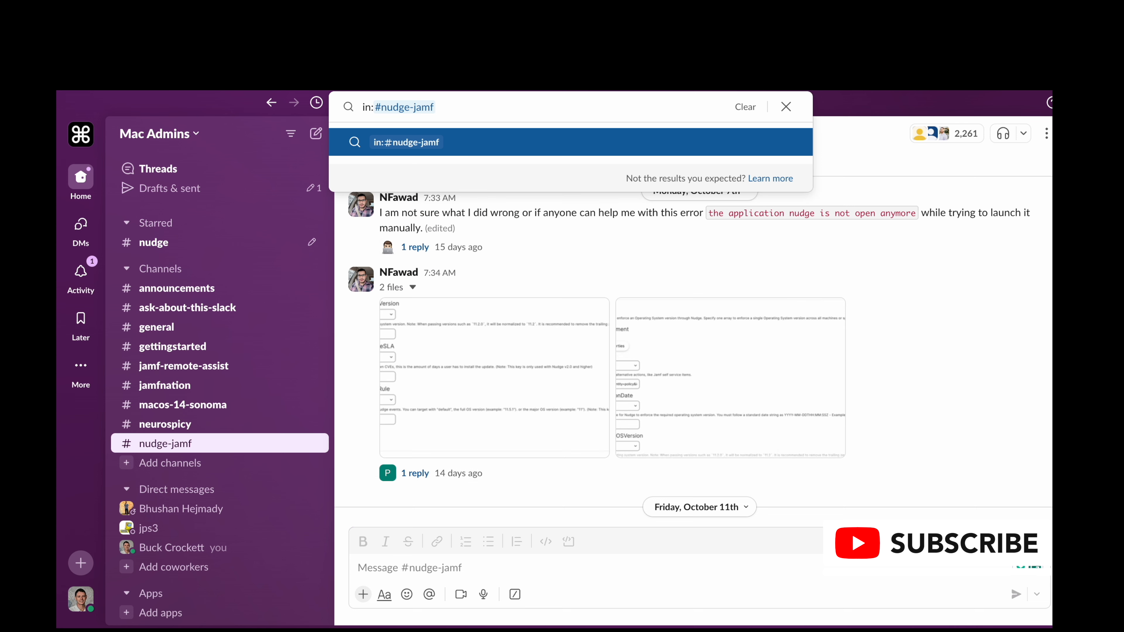
click(589, 265)
Step: Switch to Apple's secure token deployment guide and highlight the phrases on setting the first user's password and first login by a user
mouse_move(593, 84)
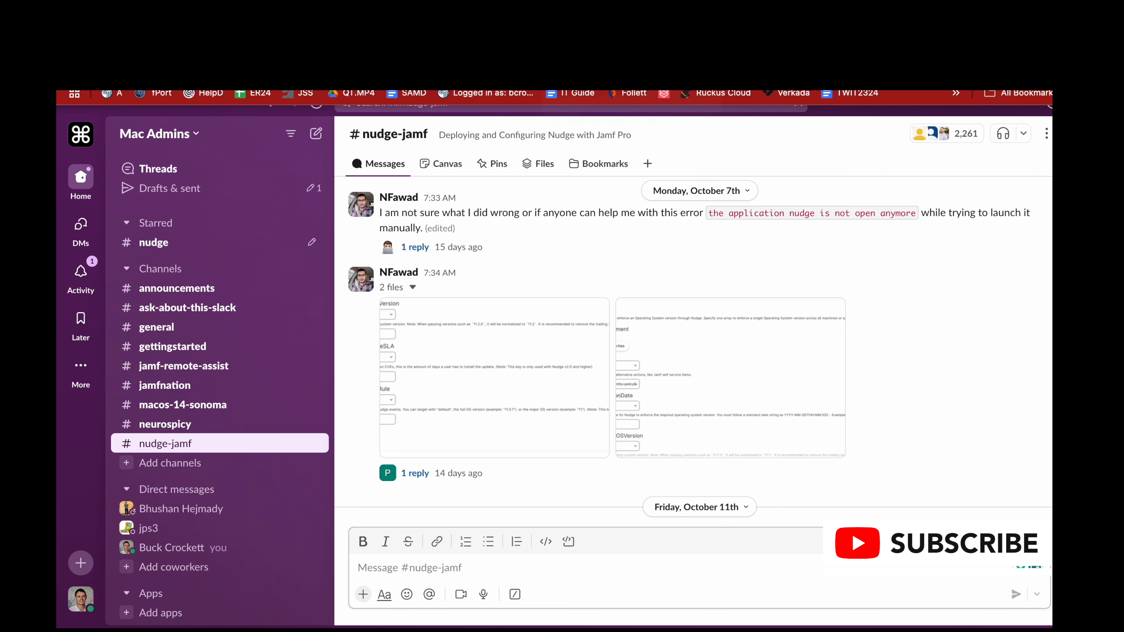
click(593, 84)
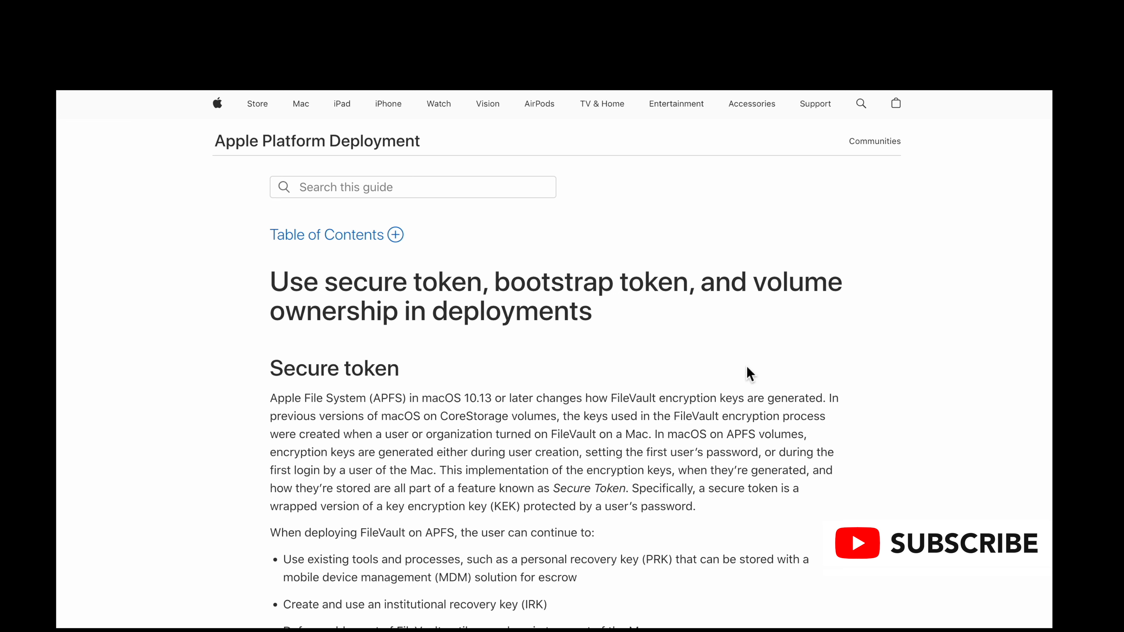
scroll(839, 412, down, 2)
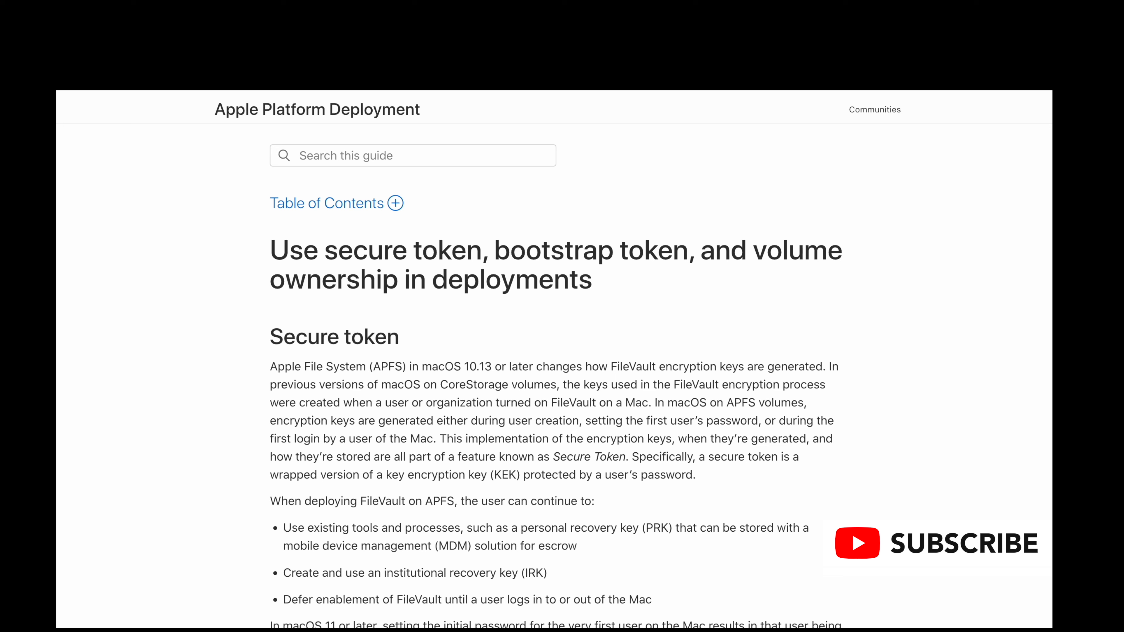
drag(434, 422, 763, 428)
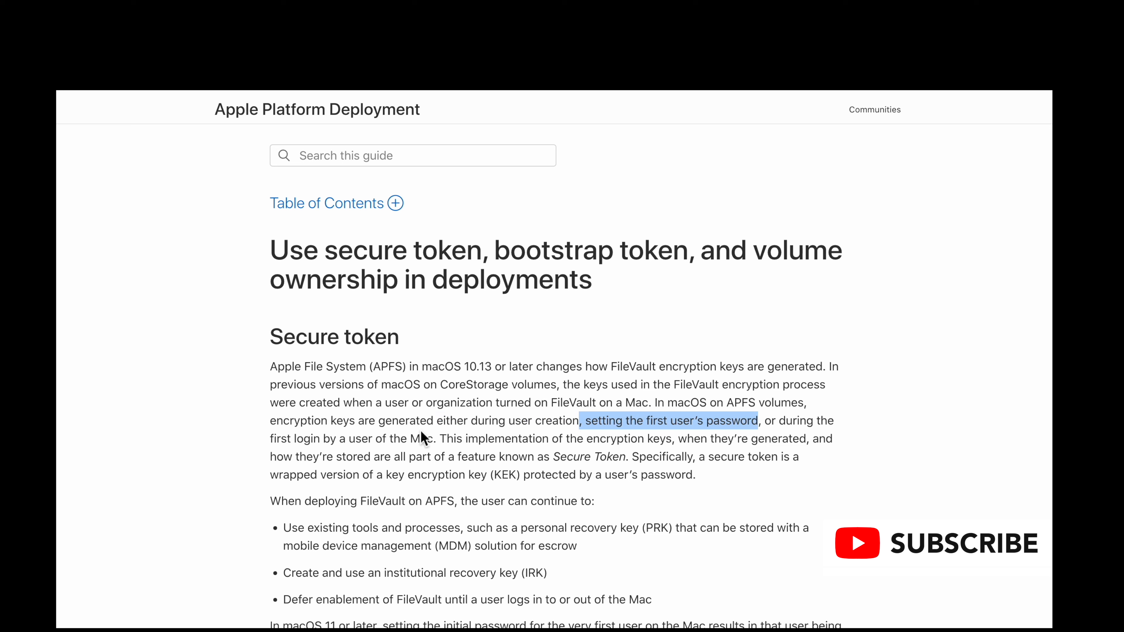
drag(271, 439, 432, 440)
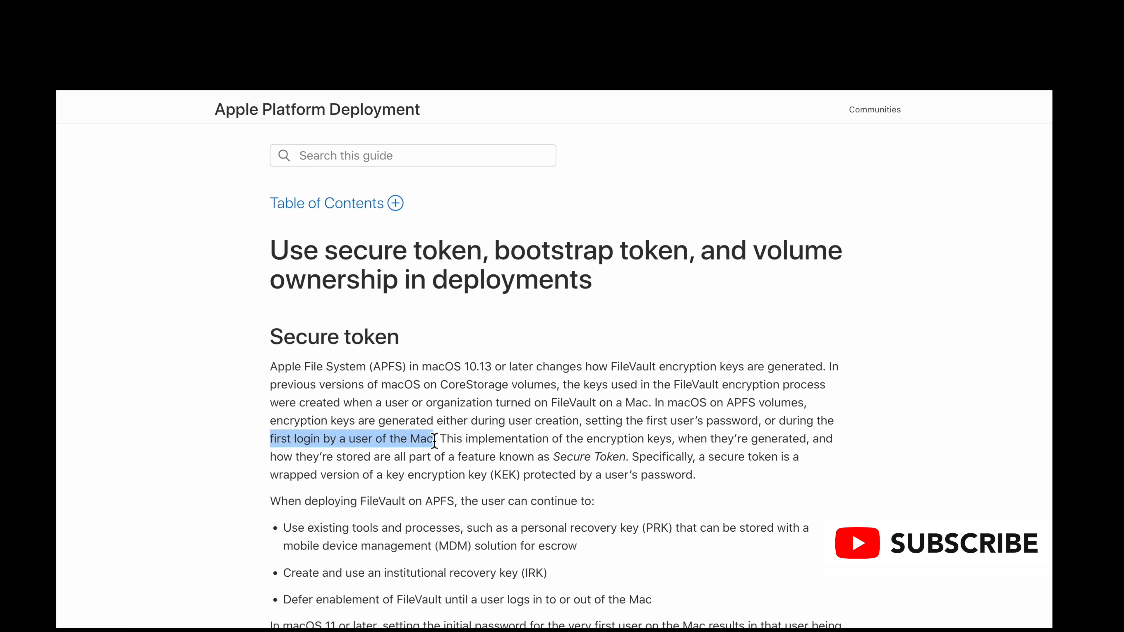
Step: Read through the guide's bootstrap token and volume ownership sections, including the commands for listing volume owners
scroll(745, 513, down, 5)
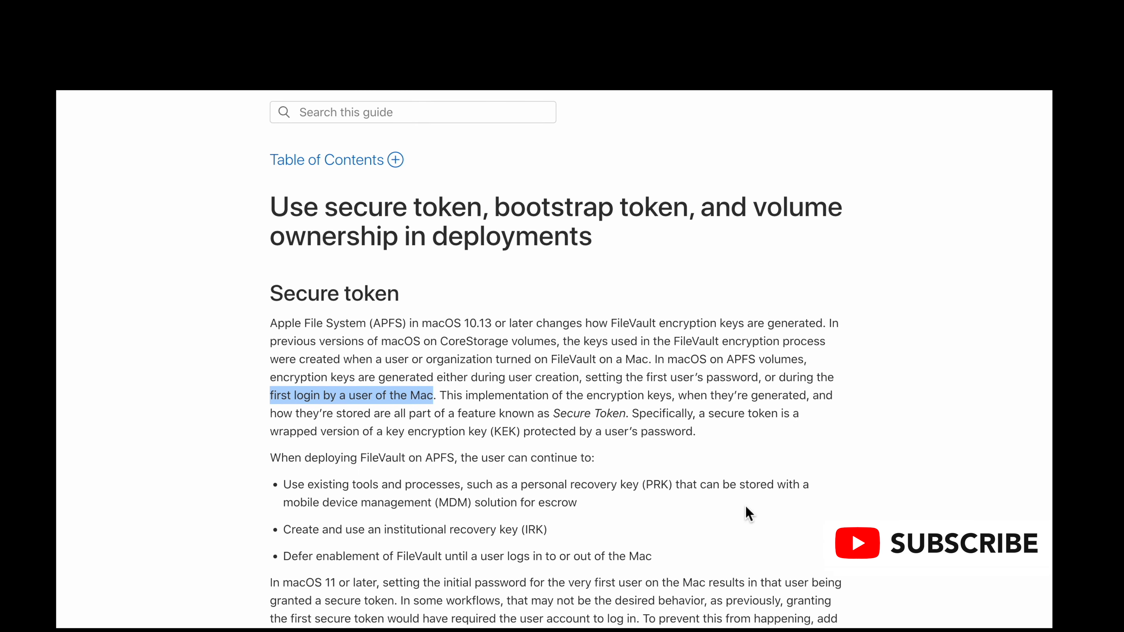
scroll(724, 504, down, 8)
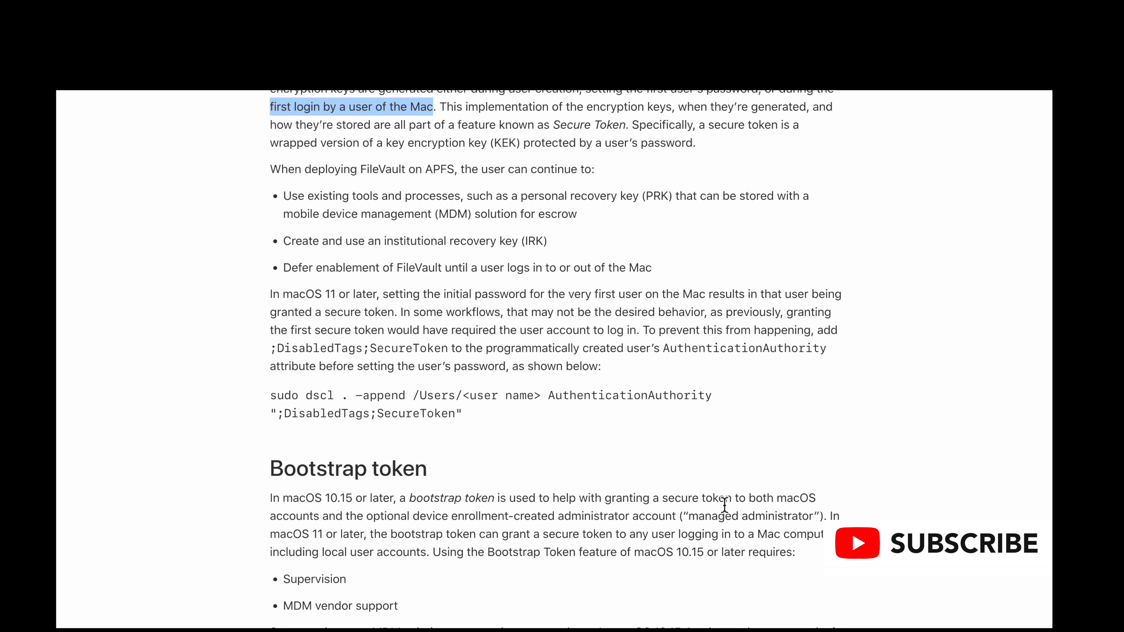
scroll(724, 512, down, 15)
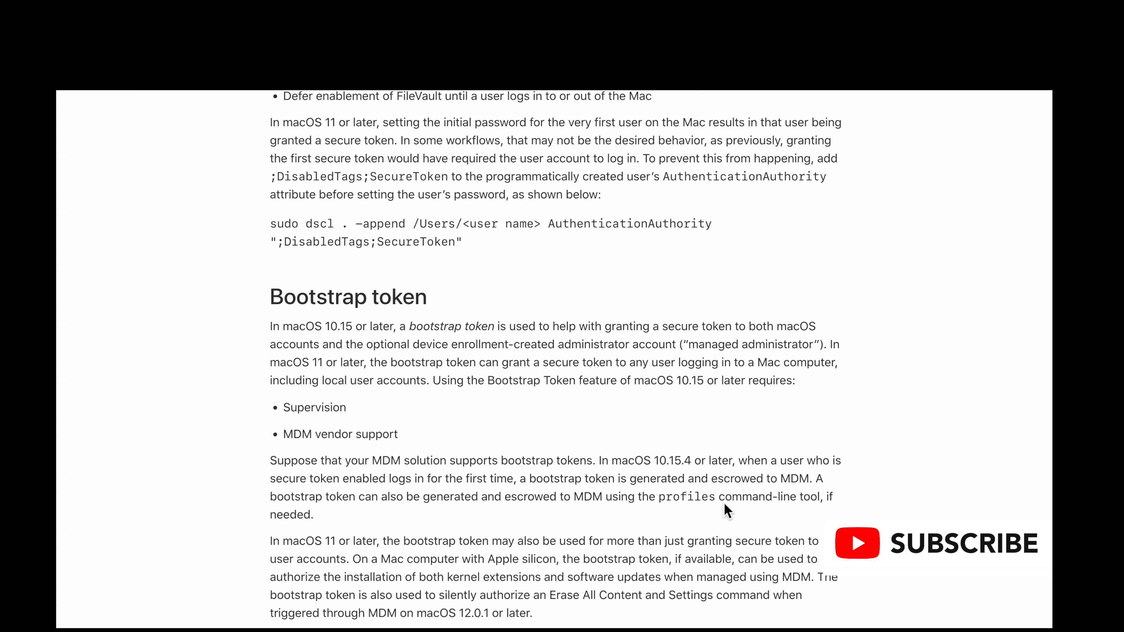
scroll(724, 505, down, 6)
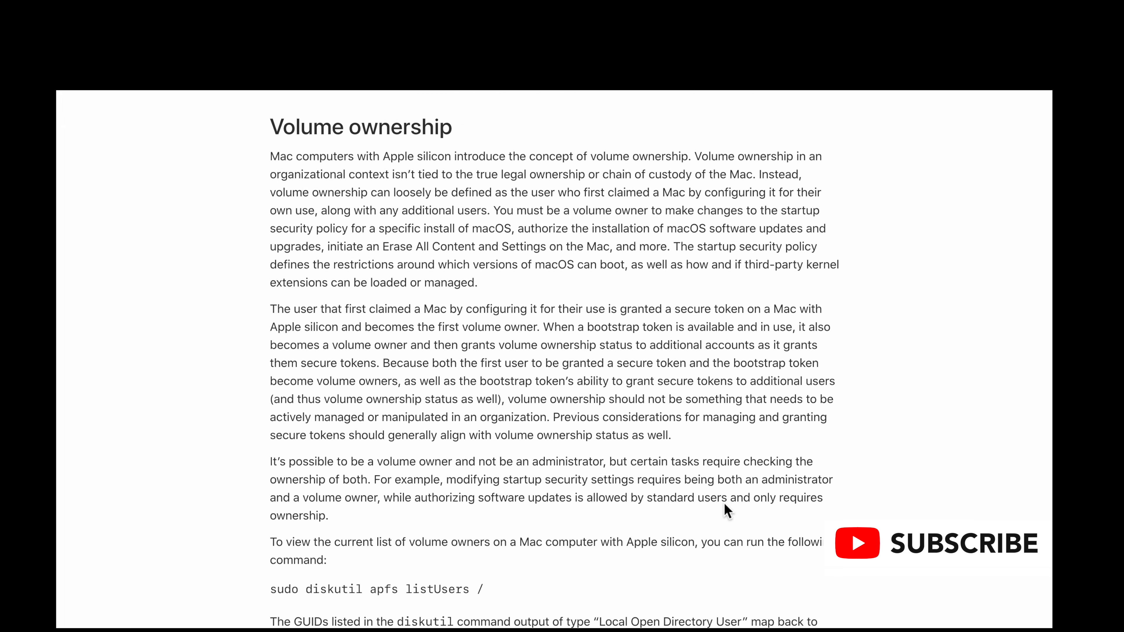
scroll(725, 505, down, 14)
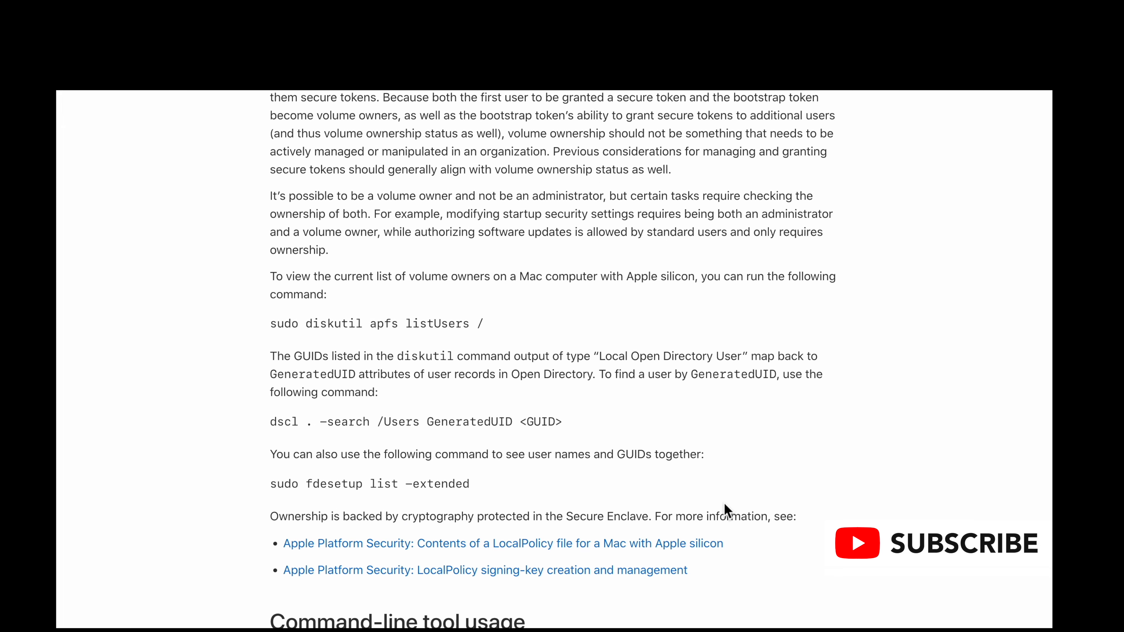
scroll(724, 502, down, 20)
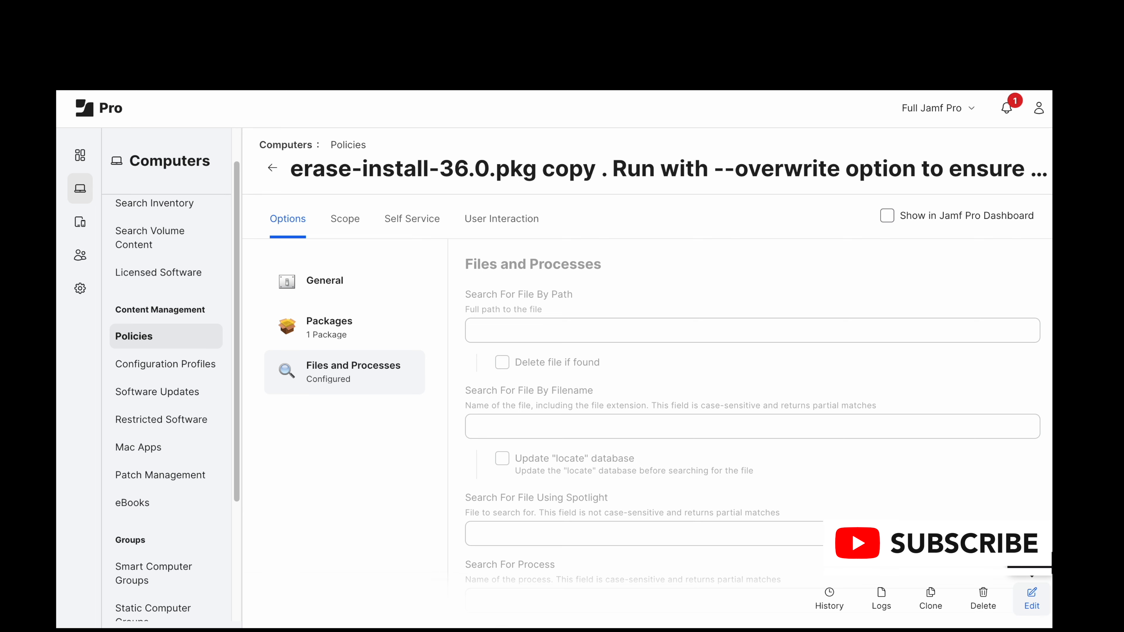
Step: Open the erase-install-36.0.pkg policy for editing and review its General settings, from display name and category through triggers, execution frequency and limitations
click(1027, 595)
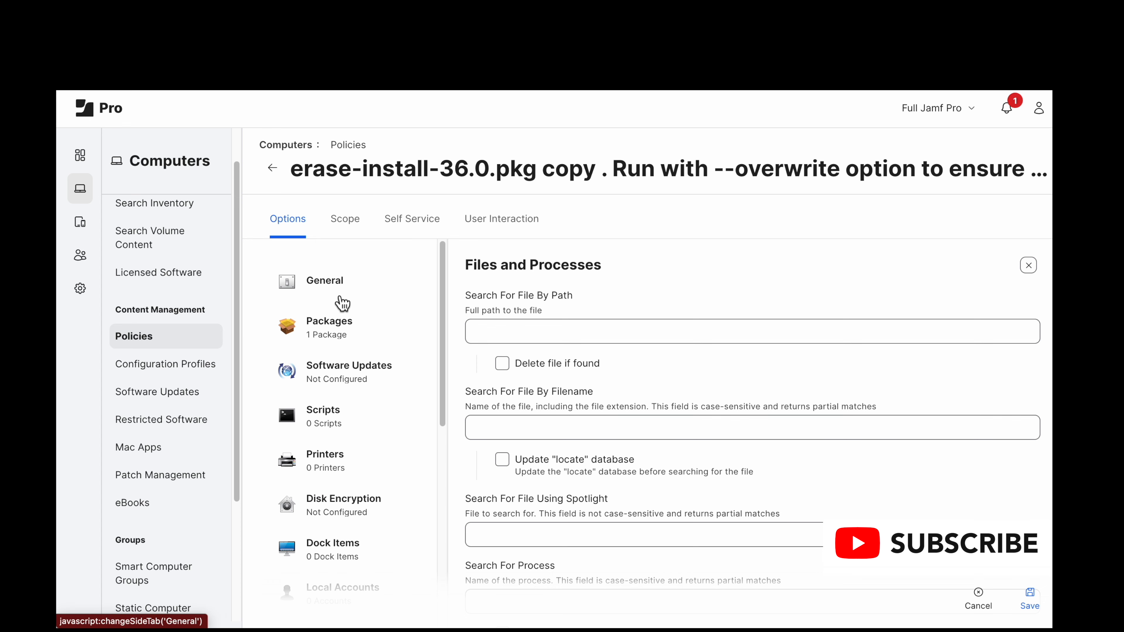
click(341, 301)
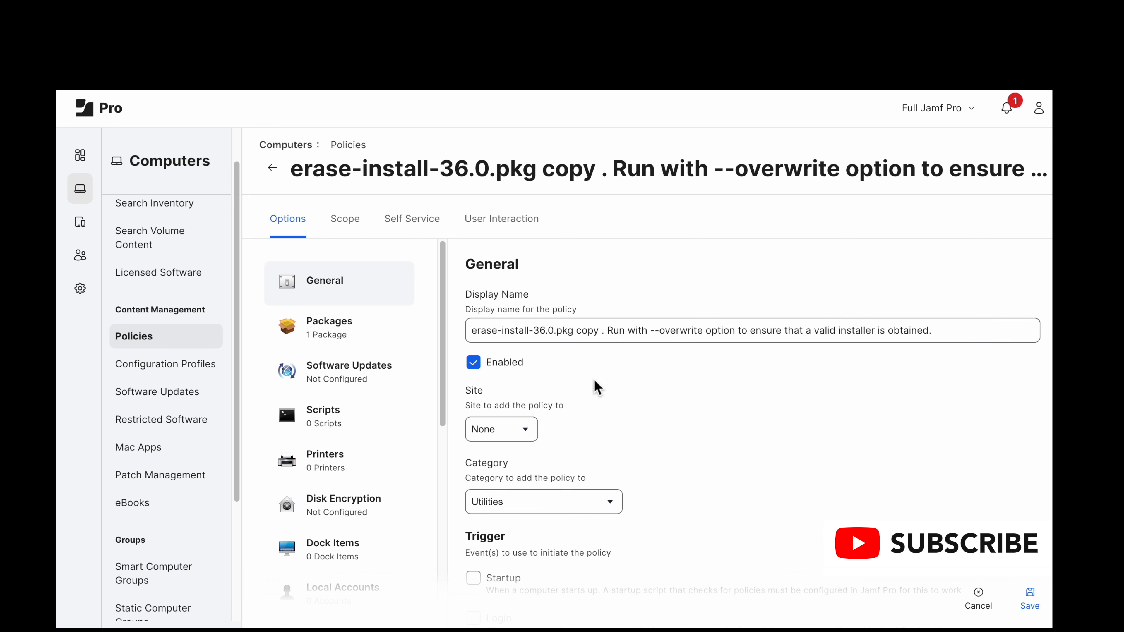
scroll(604, 389, down, 5)
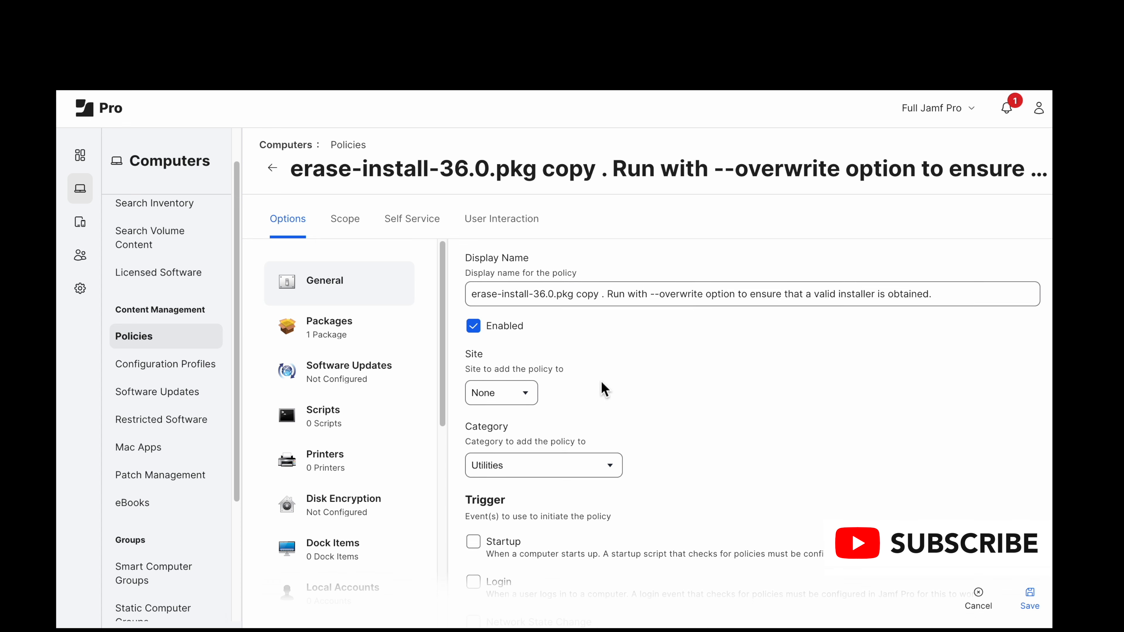
scroll(598, 402, down, 4)
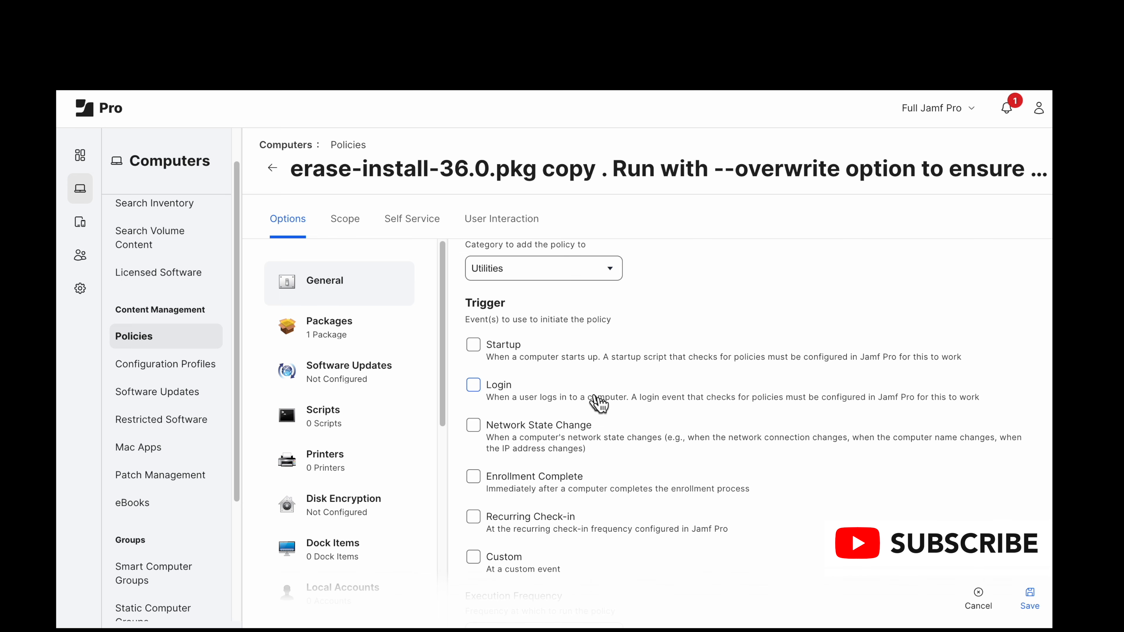
scroll(597, 400, up, 9)
scroll(607, 430, down, 13)
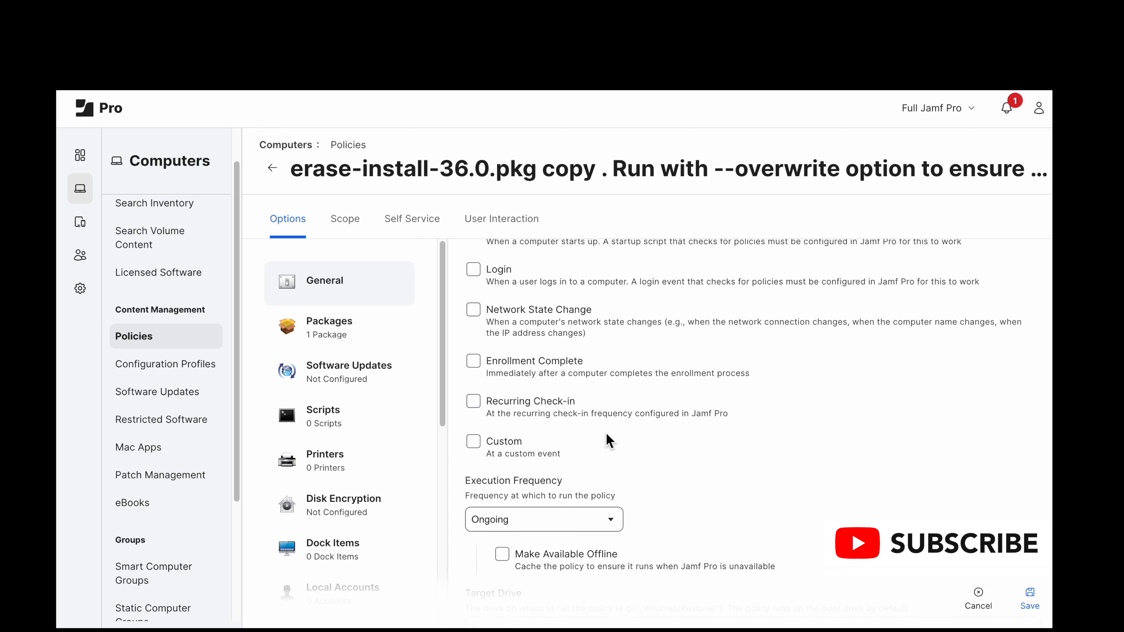
scroll(608, 440, down, 3)
scroll(605, 412, up, 16)
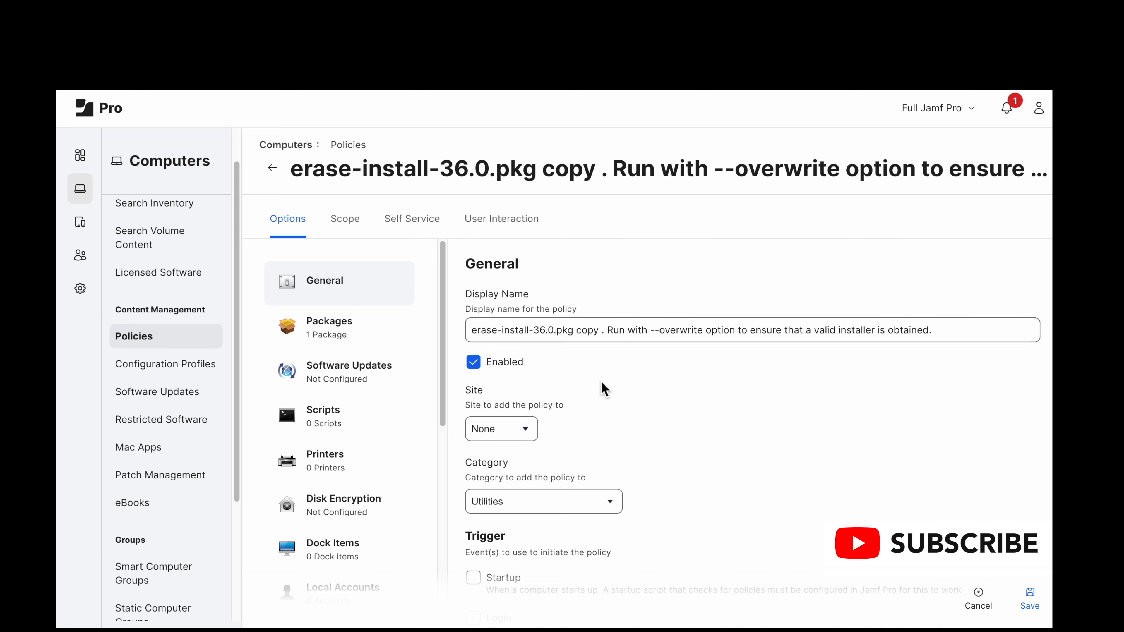
scroll(605, 390, down, 3)
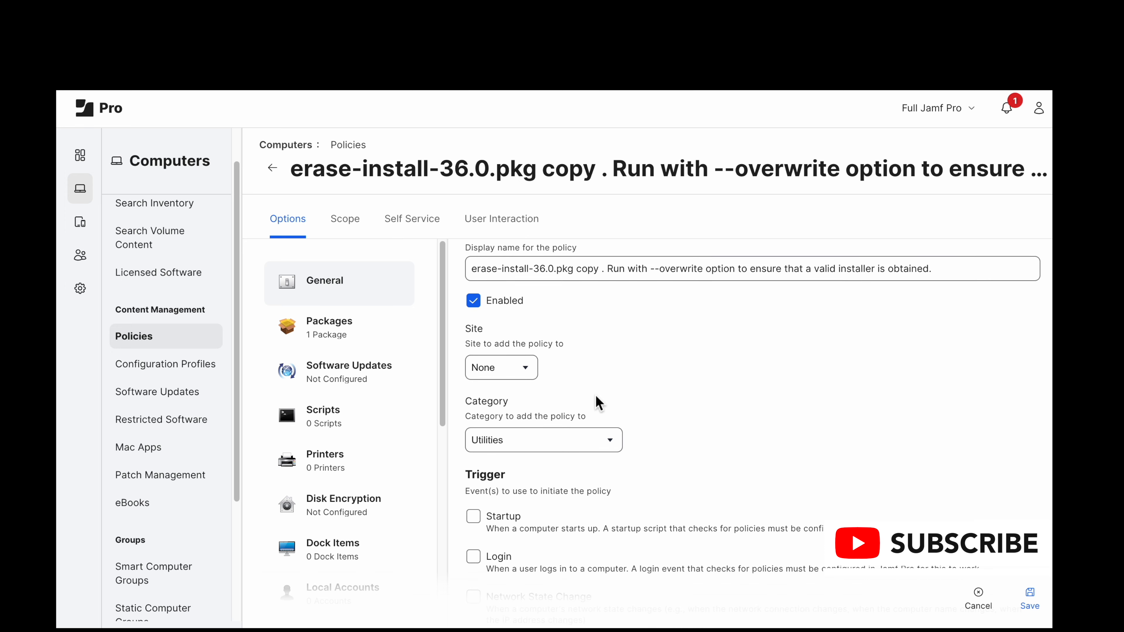
scroll(598, 403, down, 5)
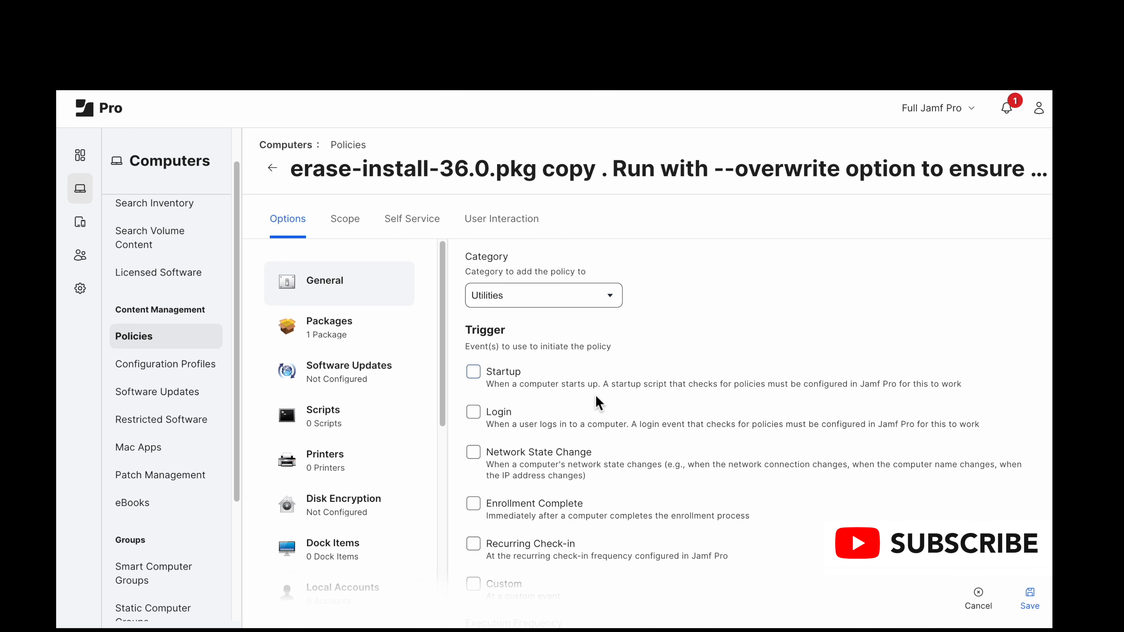
scroll(599, 403, down, 2)
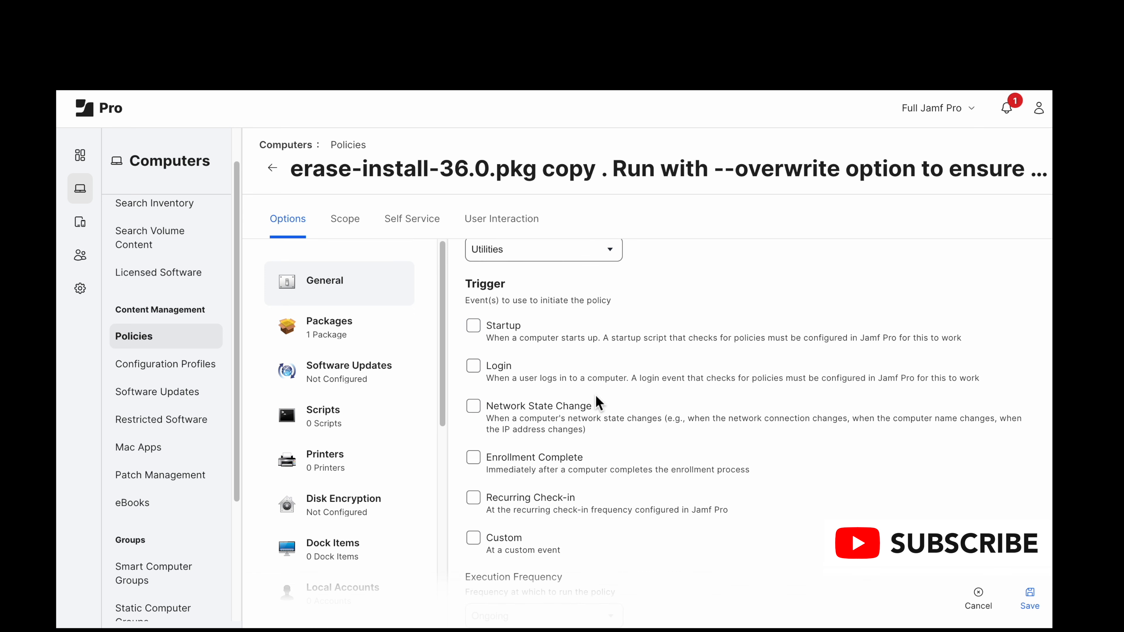
scroll(600, 404, up, 1)
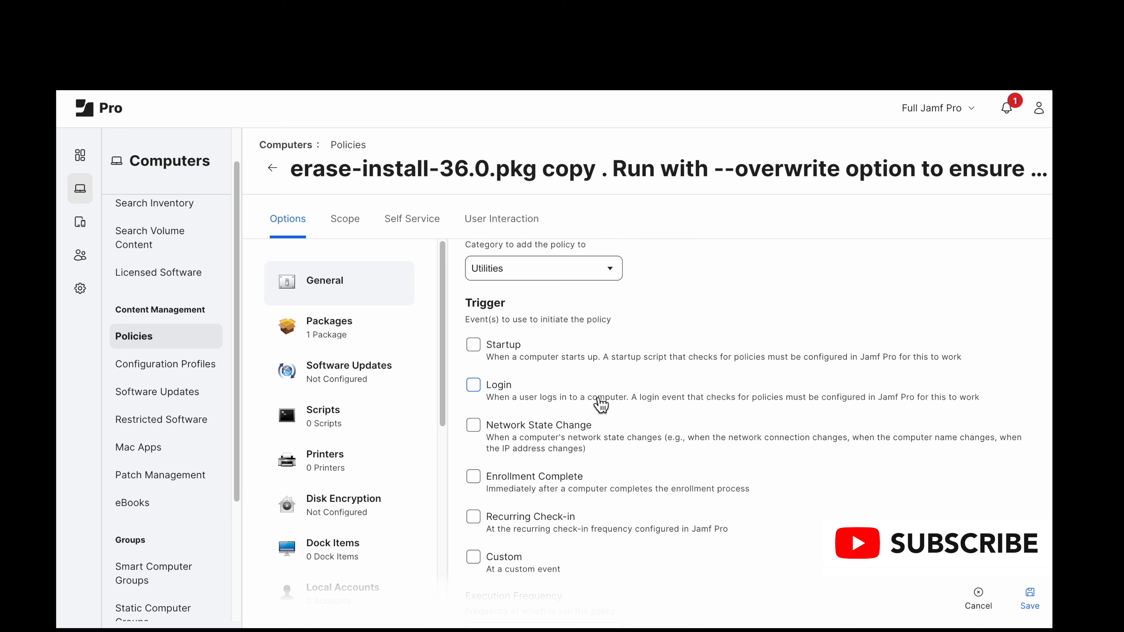
scroll(601, 403, up, 1)
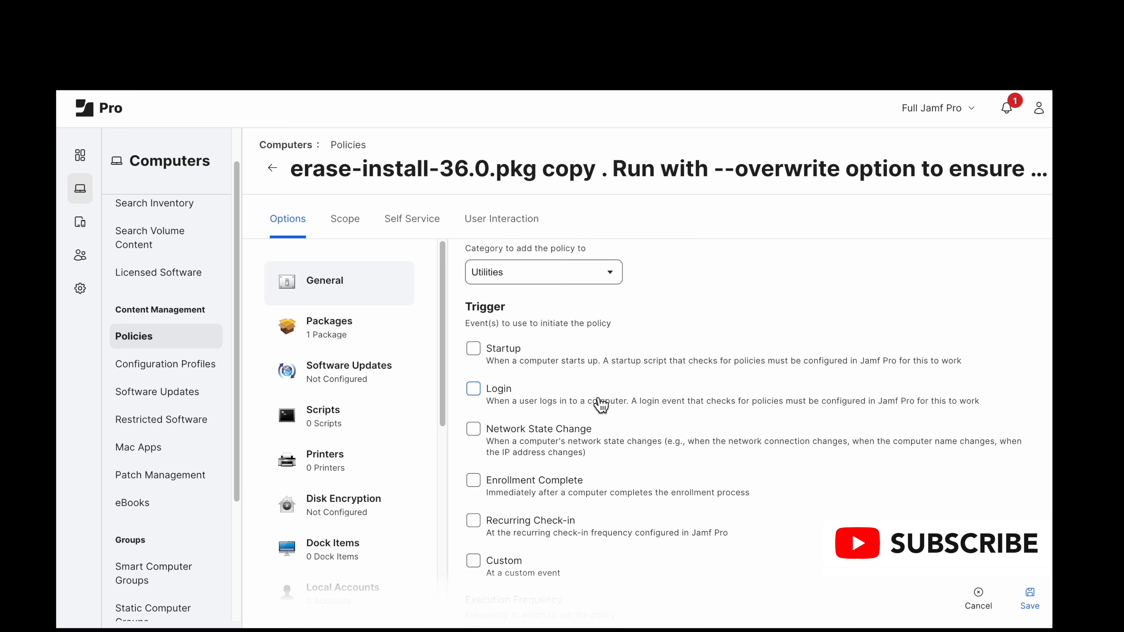
scroll(599, 401, up, 5)
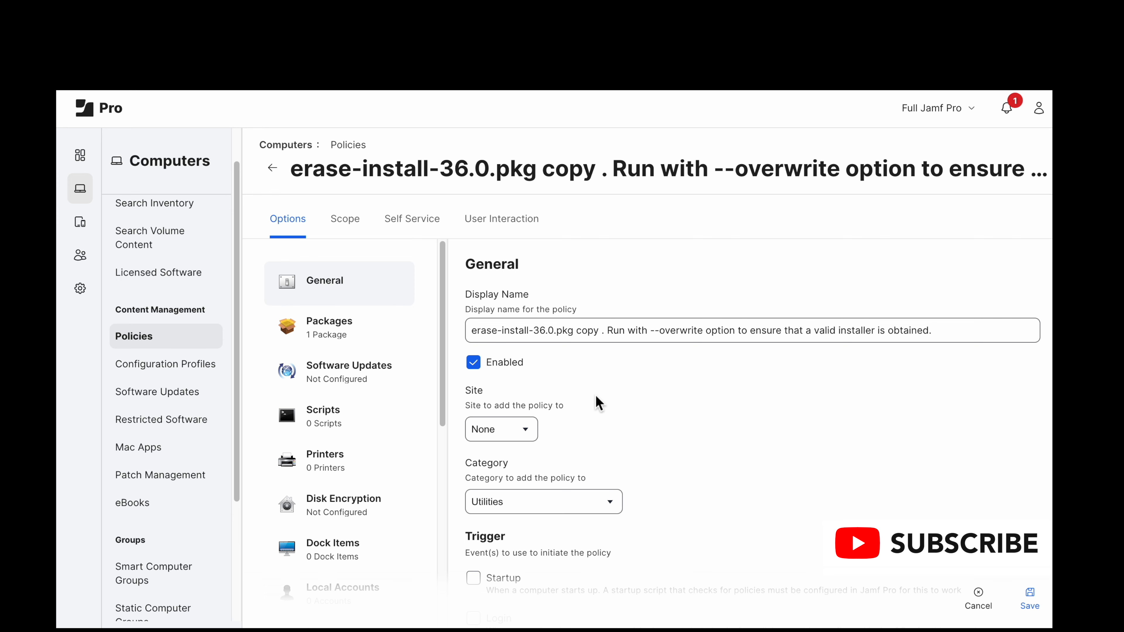
scroll(607, 429, down, 3)
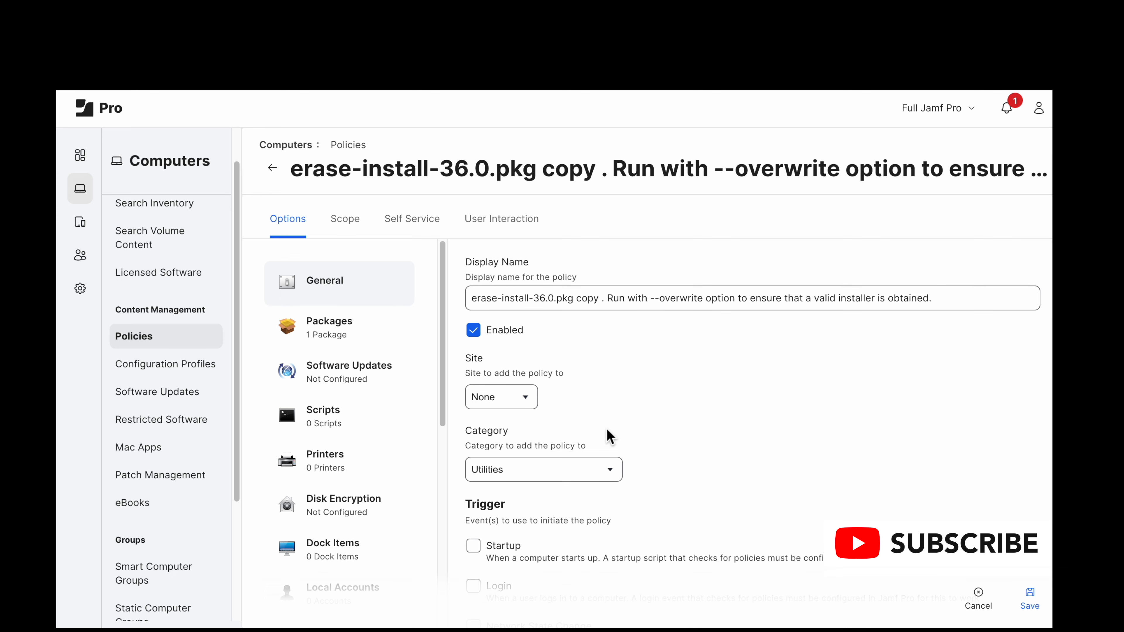
scroll(607, 436, down, 2)
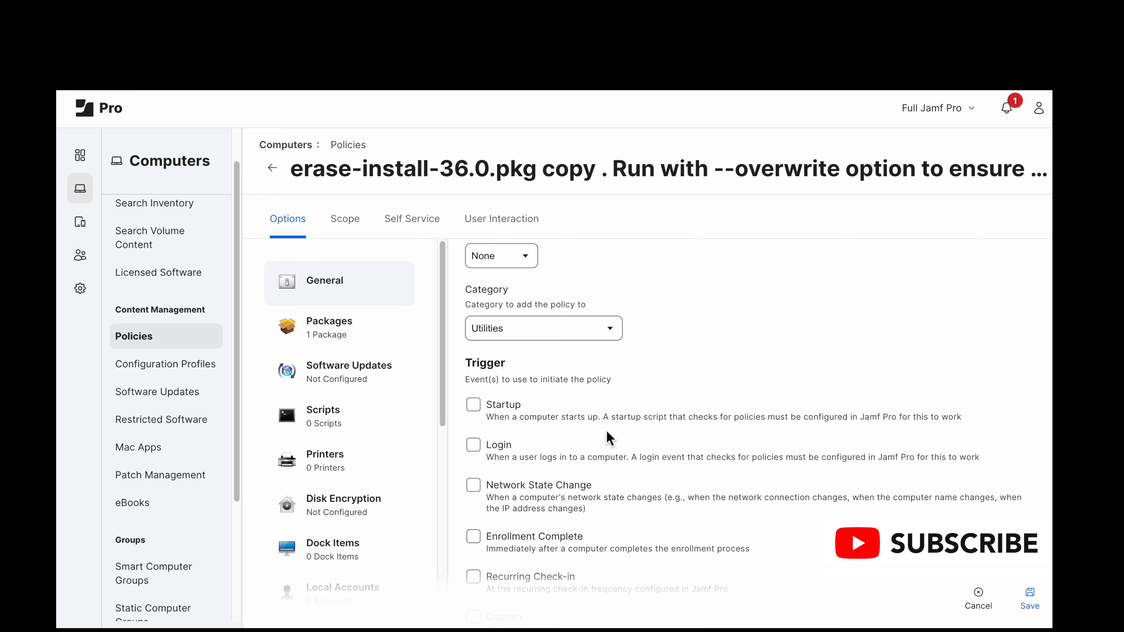
scroll(609, 438, down, 4)
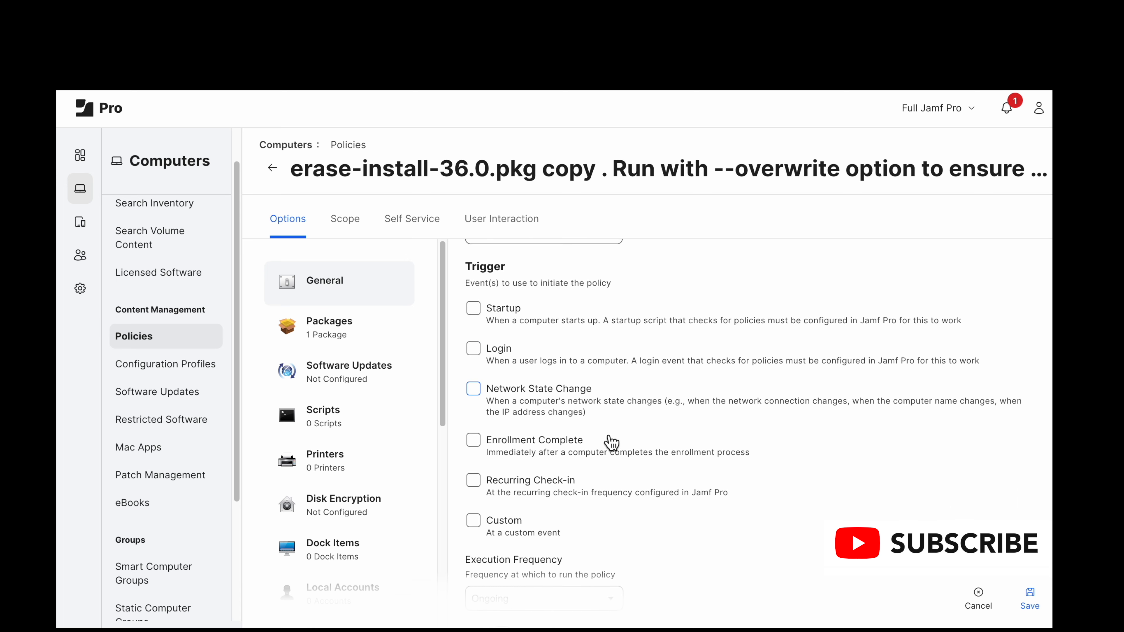
scroll(612, 442, down, 1)
scroll(610, 440, down, 8)
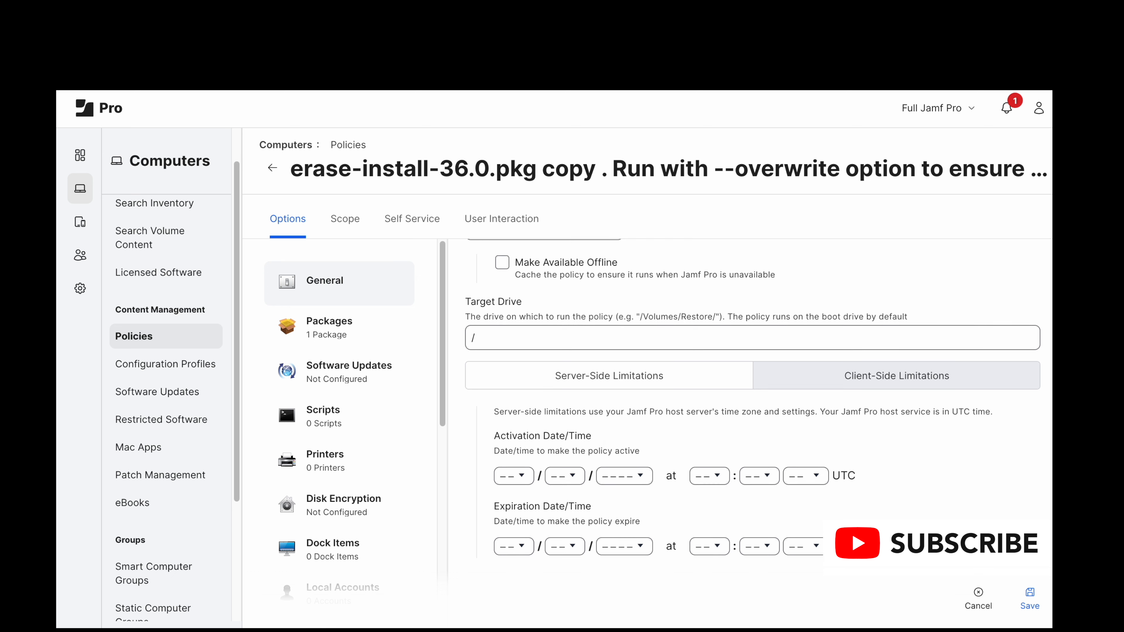
Step: Highlight the erase-install-36.0.pkg name in the policy's package settings and check the target computers in its scope
click(390, 343)
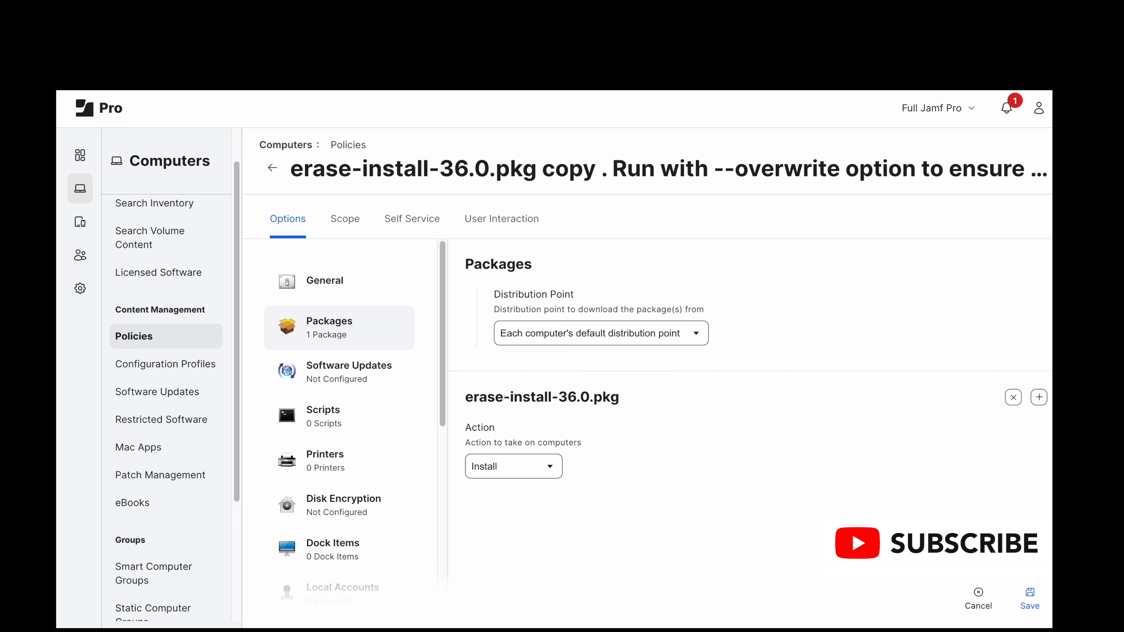
drag(621, 401, 440, 398)
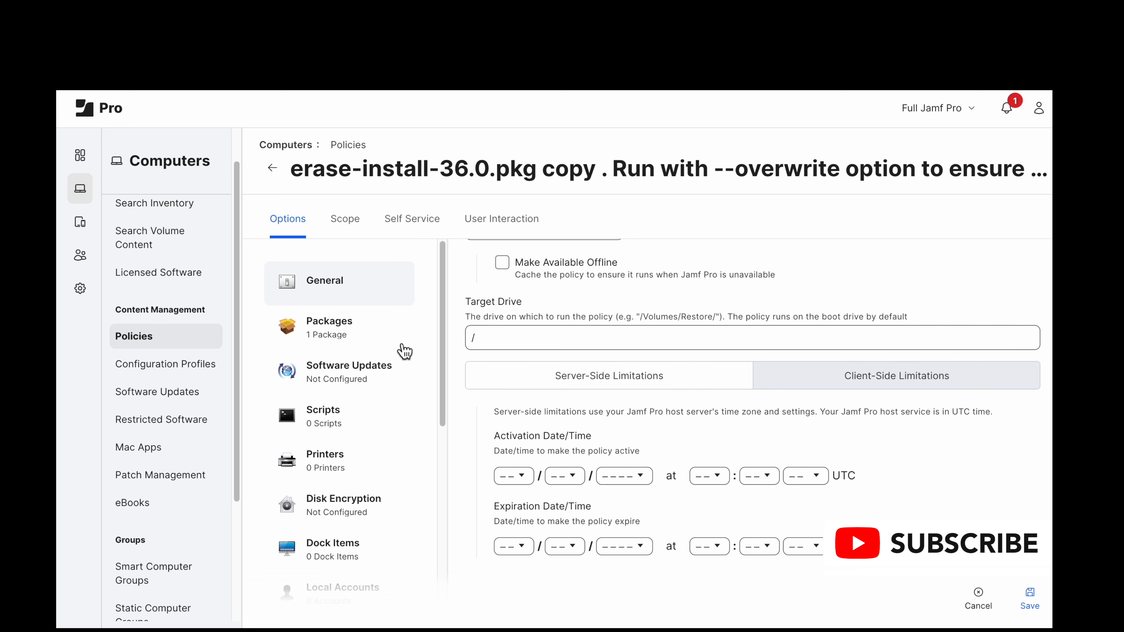
click(390, 345)
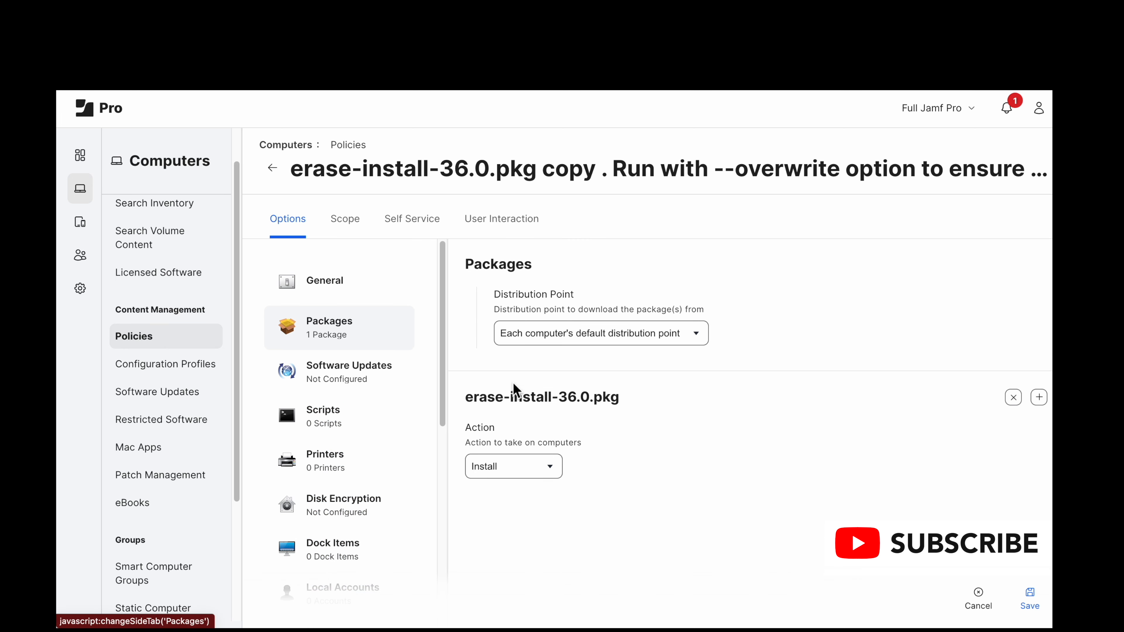
mouse_move(622, 403)
mouse_down()
mouse_move(447, 394)
mouse_move(455, 401)
mouse_up()
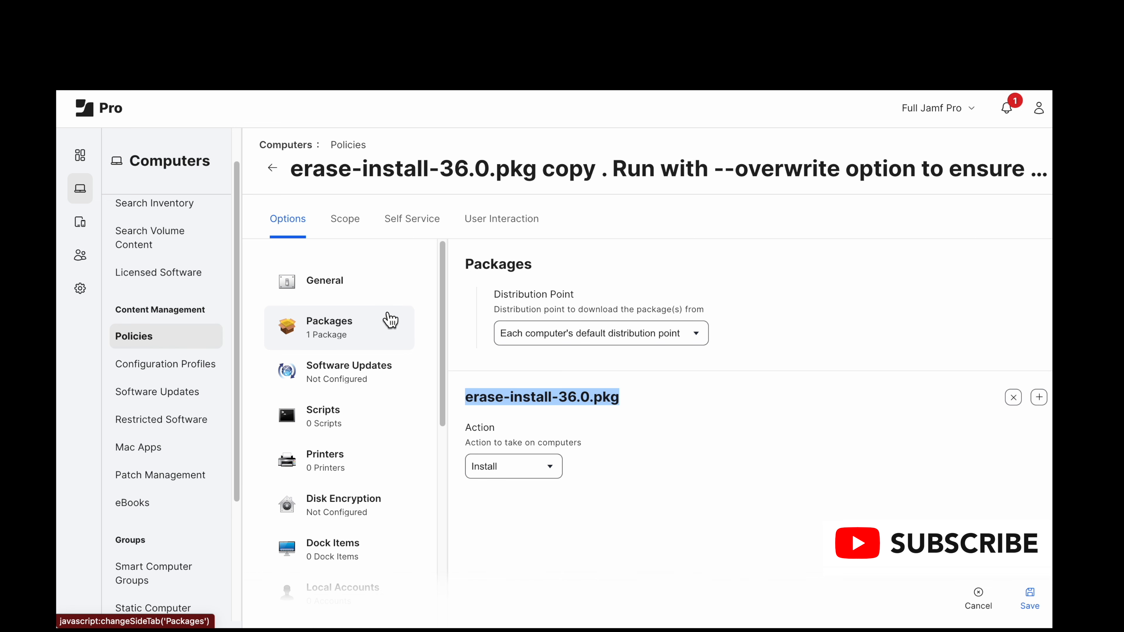
click(355, 225)
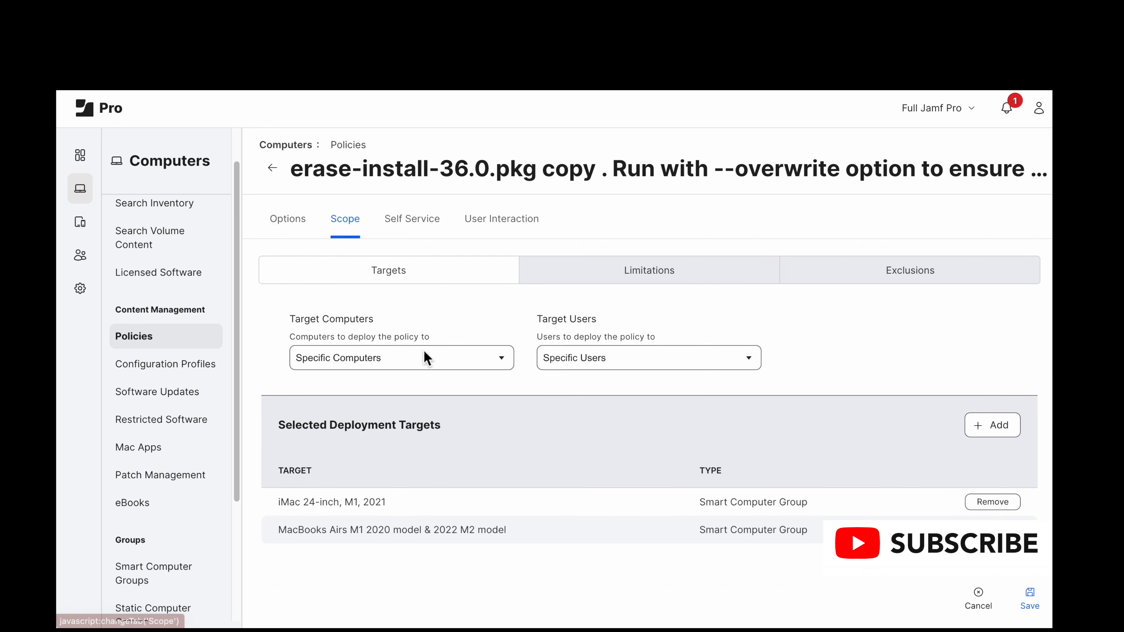
click(431, 366)
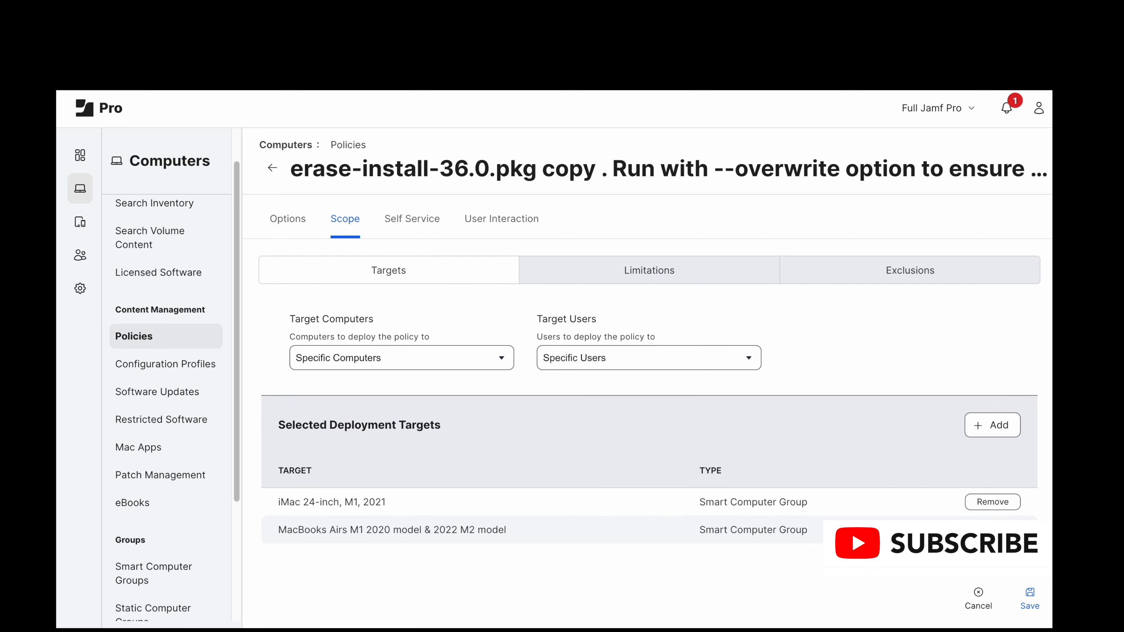
Step: Review the policy's Self Service settings, including the display name, button names, description, notification and icon
click(412, 238)
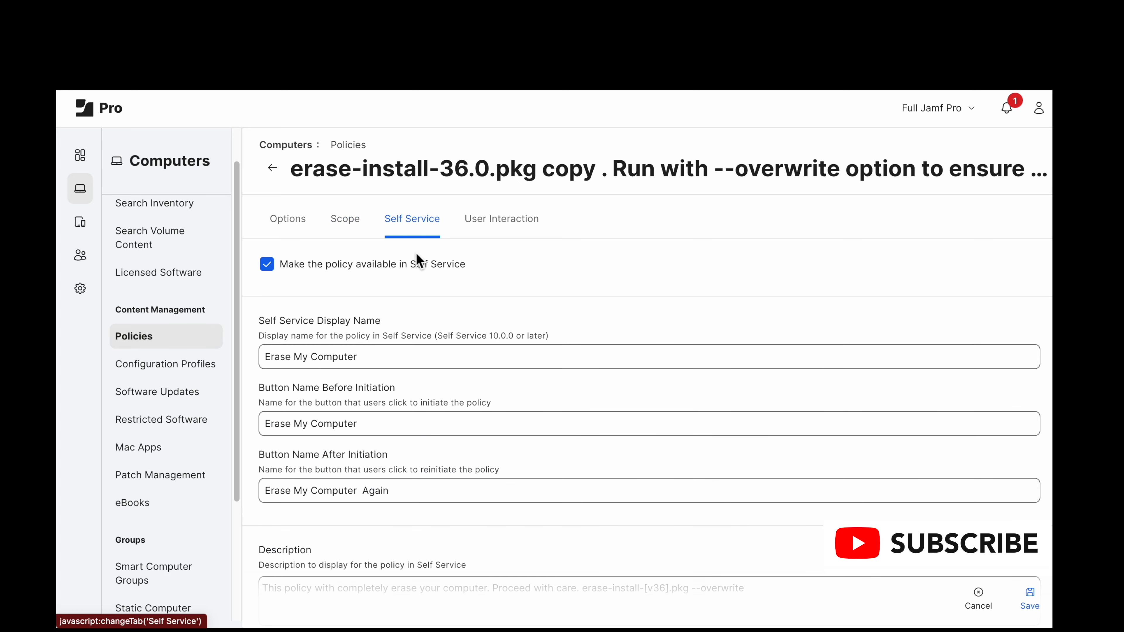
scroll(437, 340, down, 1)
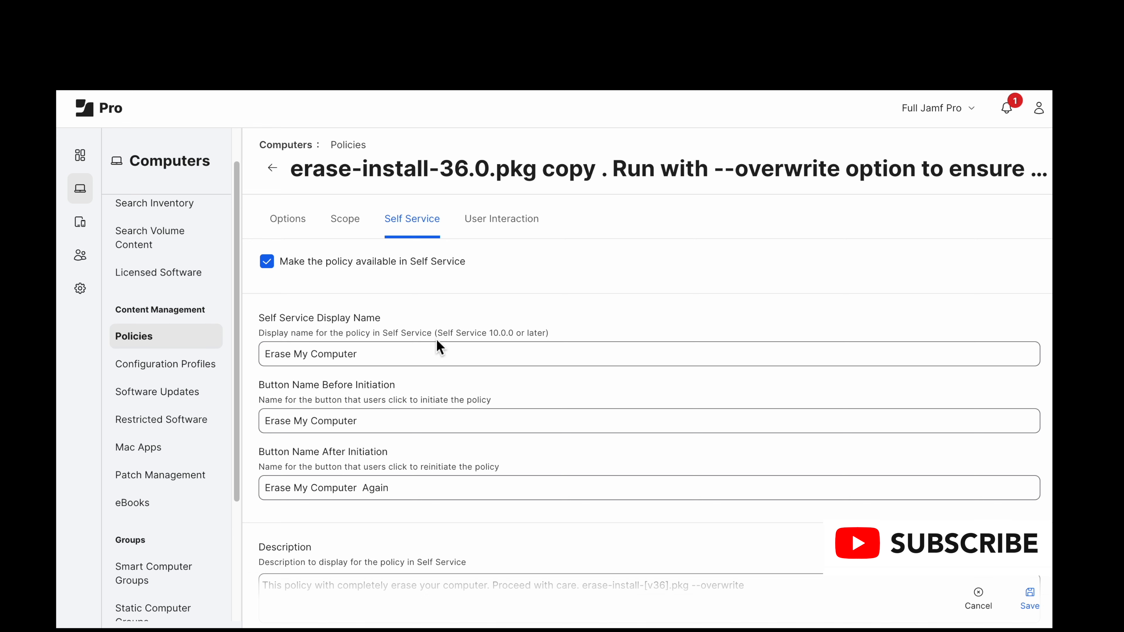
scroll(437, 341, up, 1)
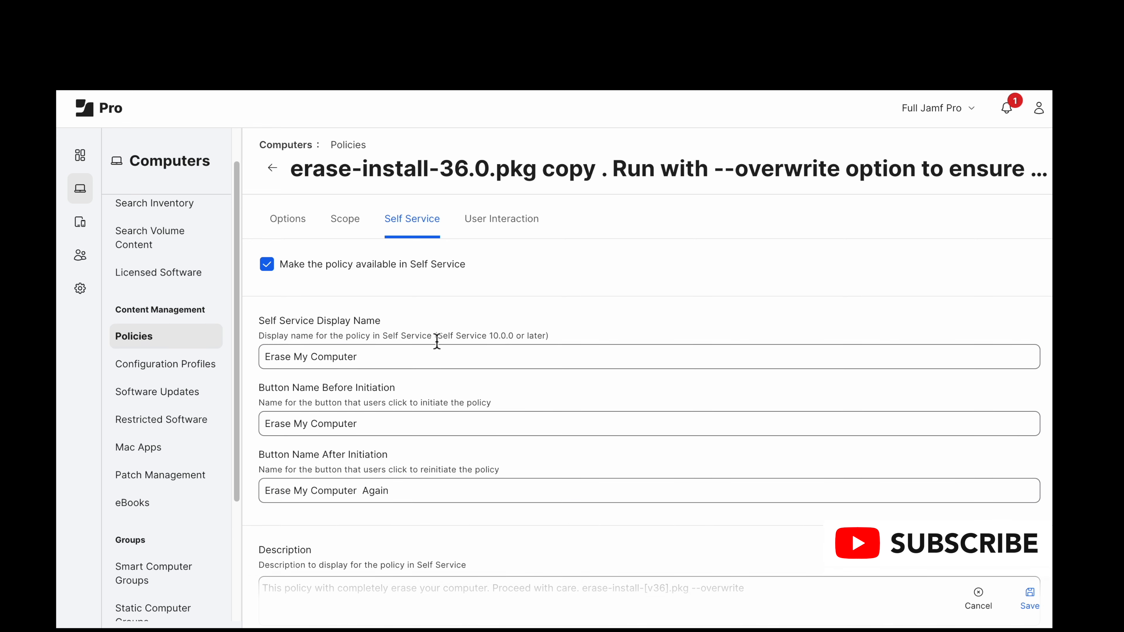
scroll(439, 343, down, 4)
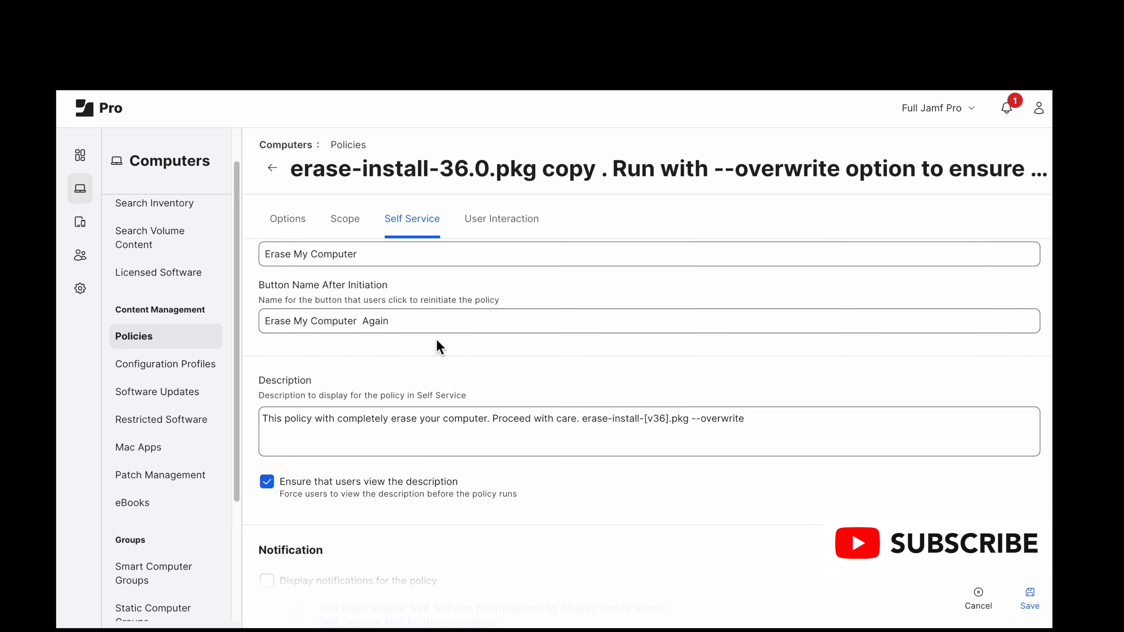
scroll(438, 344, up, 4)
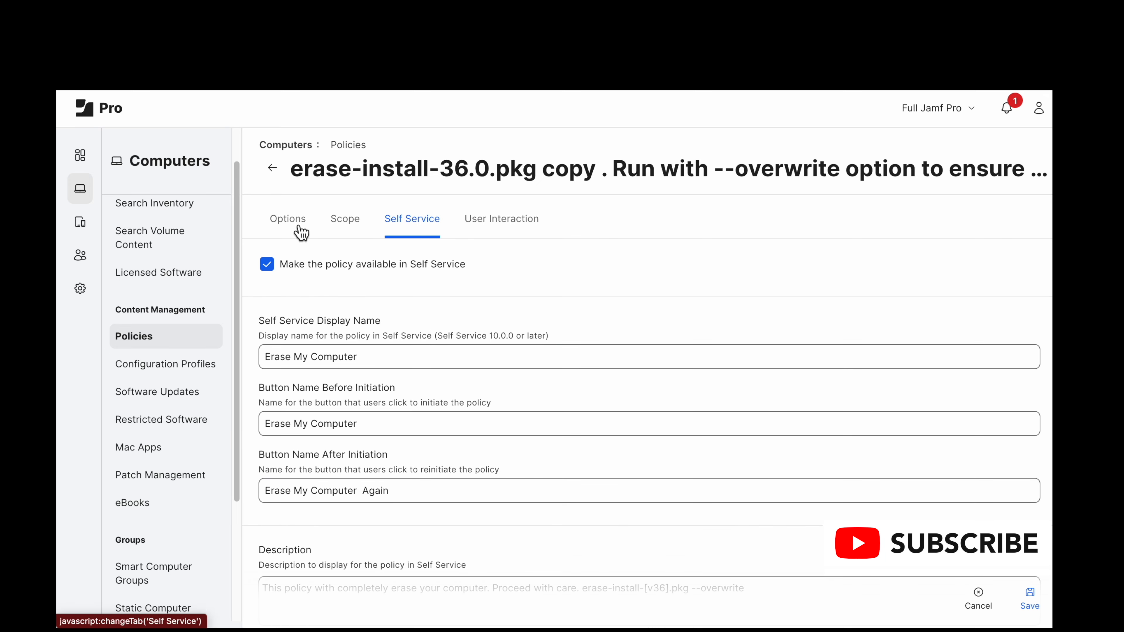
scroll(340, 363, down, 4)
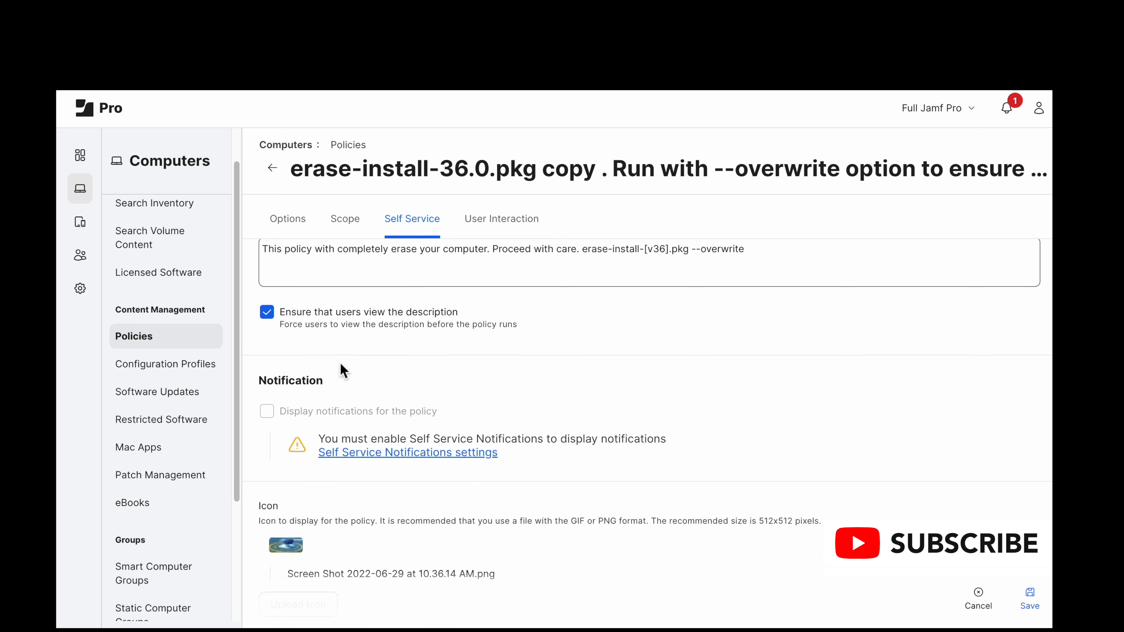
scroll(340, 363, up, 4)
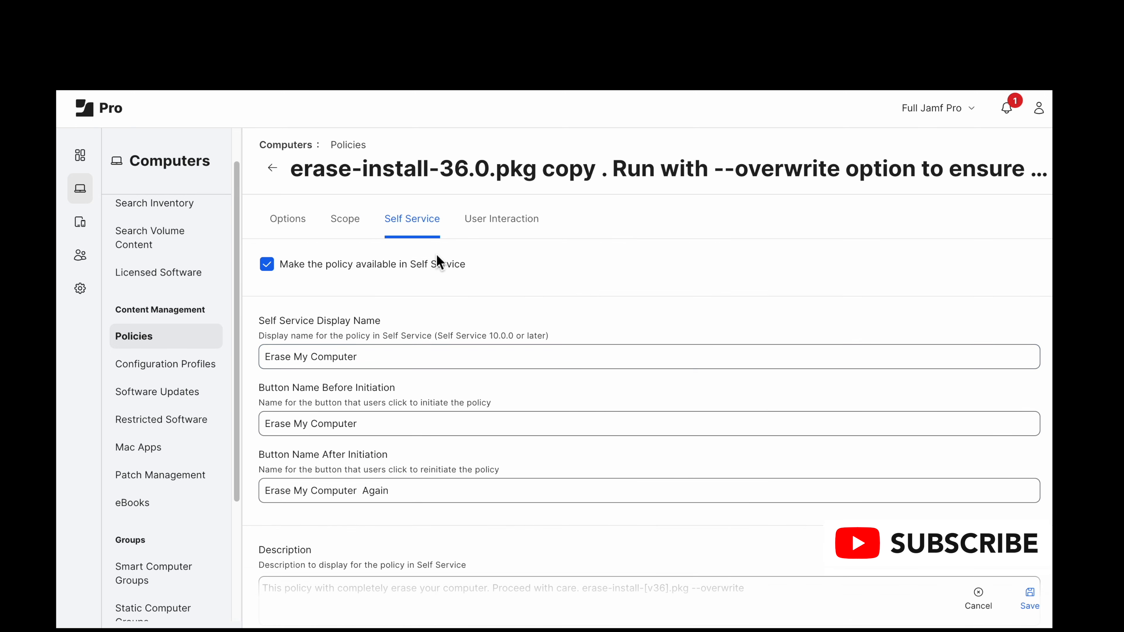
scroll(469, 288, down, 1)
Step: Check the full Execute Command in the policy's Files and Processes settings through its last option, and save the policy
click(305, 230)
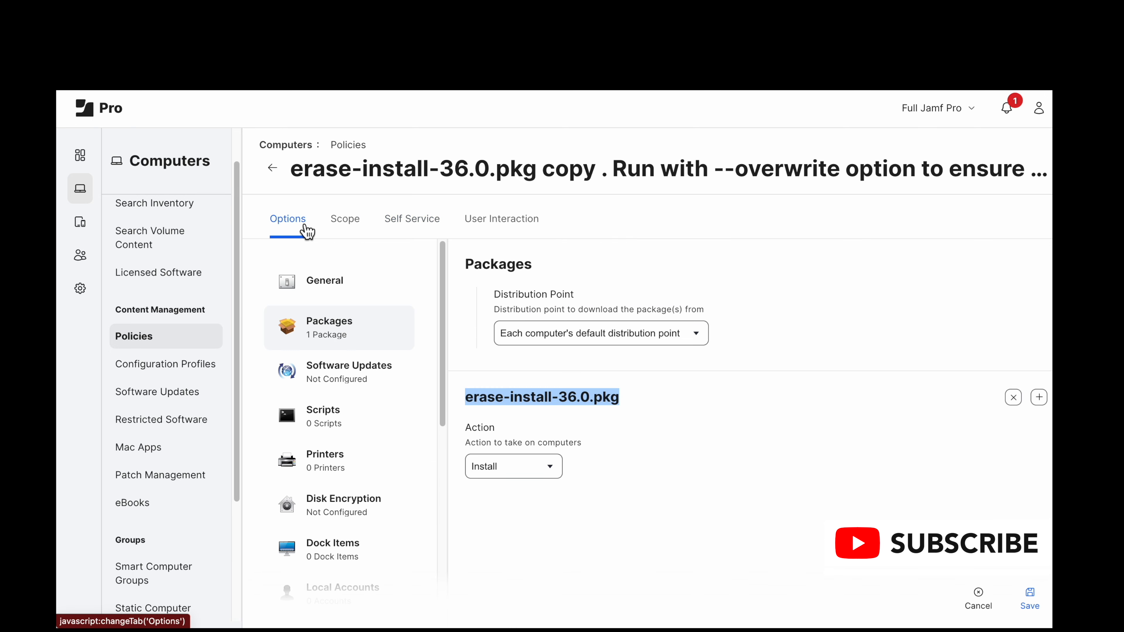
scroll(348, 427, down, 10)
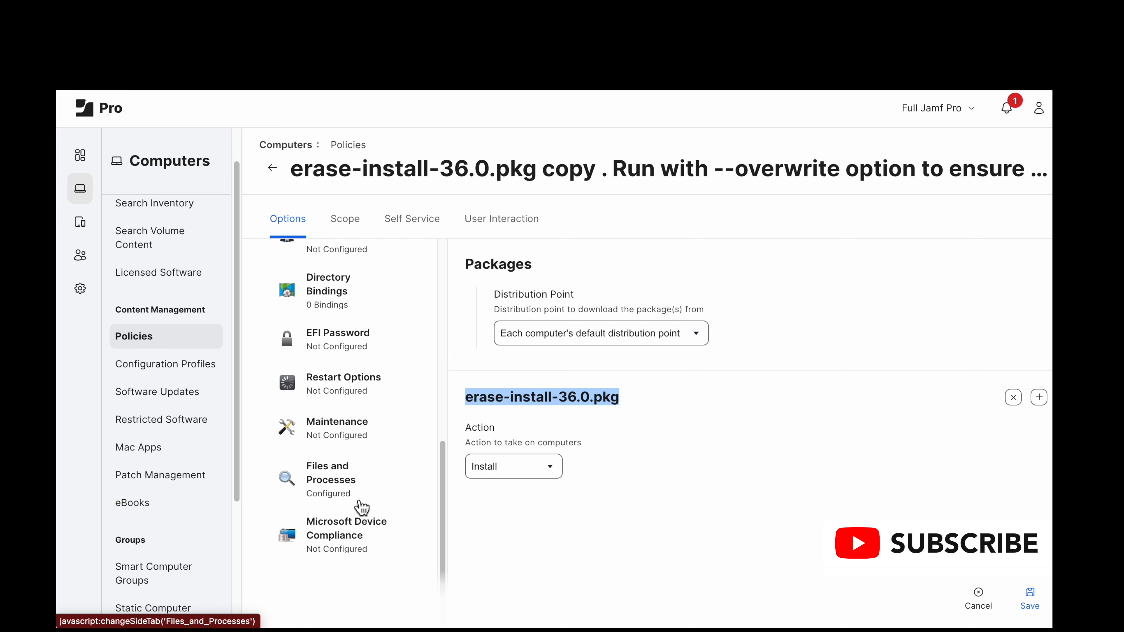
click(345, 483)
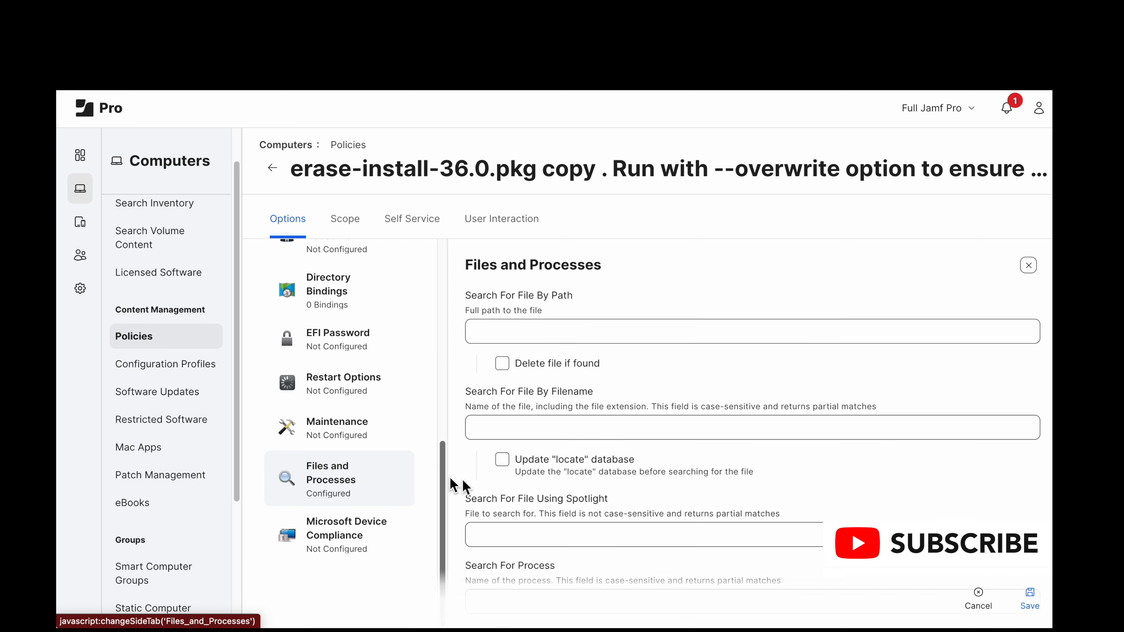
scroll(493, 482, down, 5)
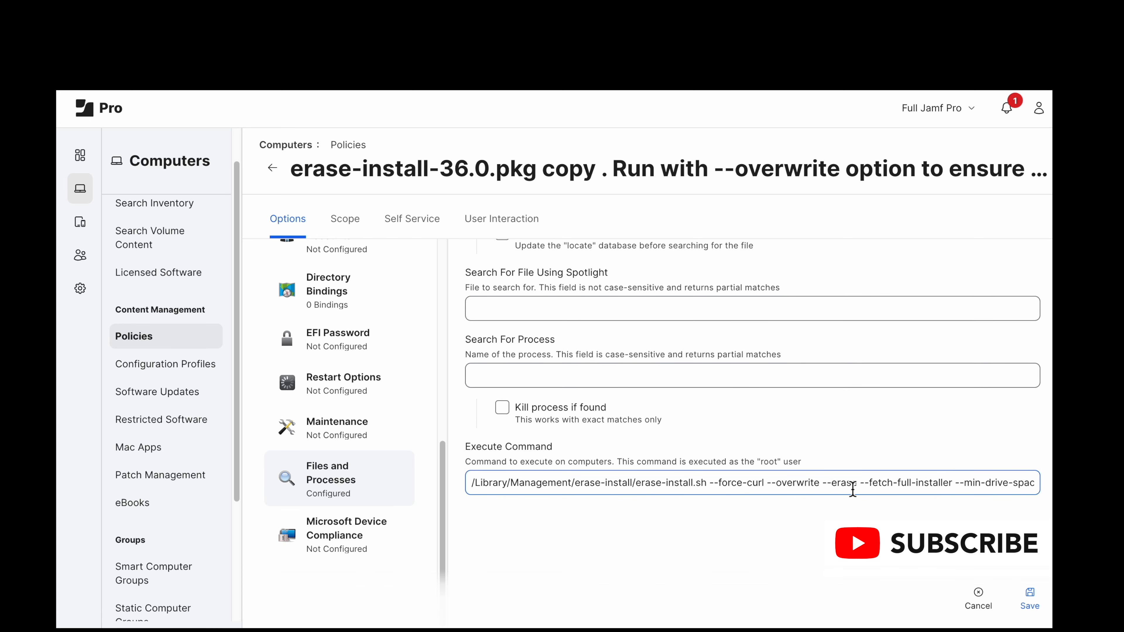
scroll(853, 490, right, 5)
scroll(853, 490, right, 4)
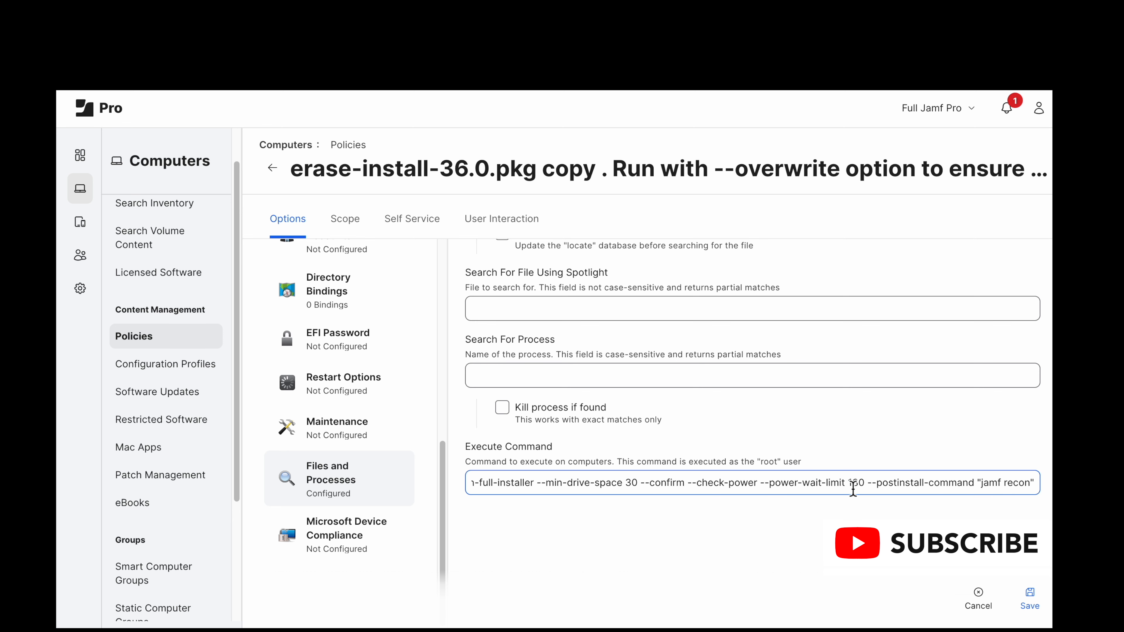
click(1029, 594)
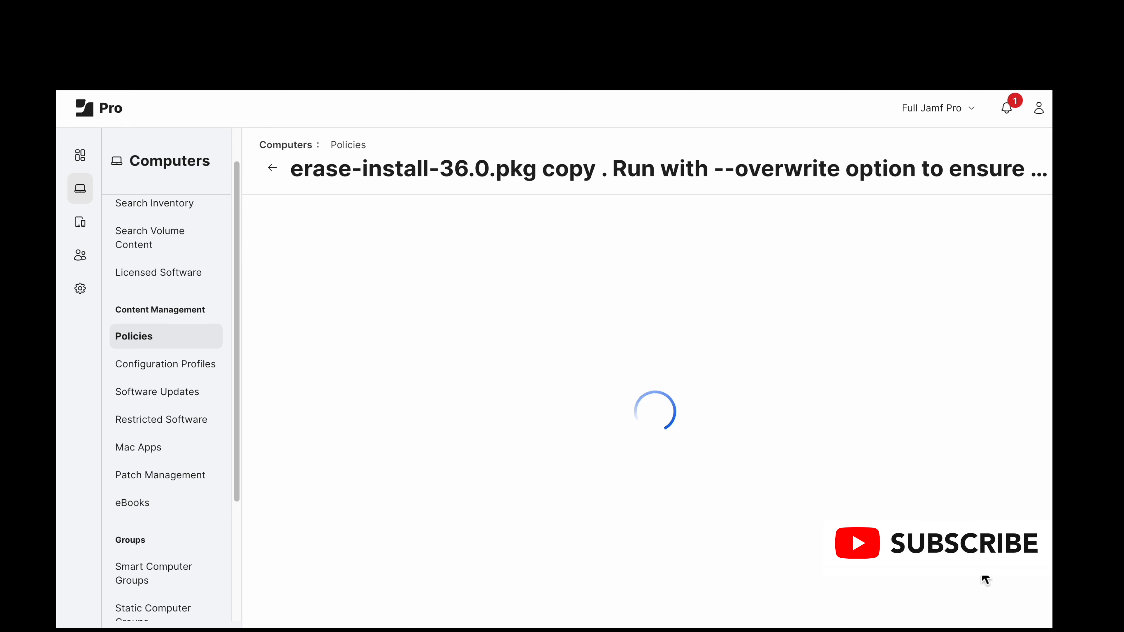
Step: Return to the policies list, filter it by "Update" and open the erase-install-36.0.pkg--reinstall (For macOS upgrade - update to Sequoia workflow) policy
click(354, 150)
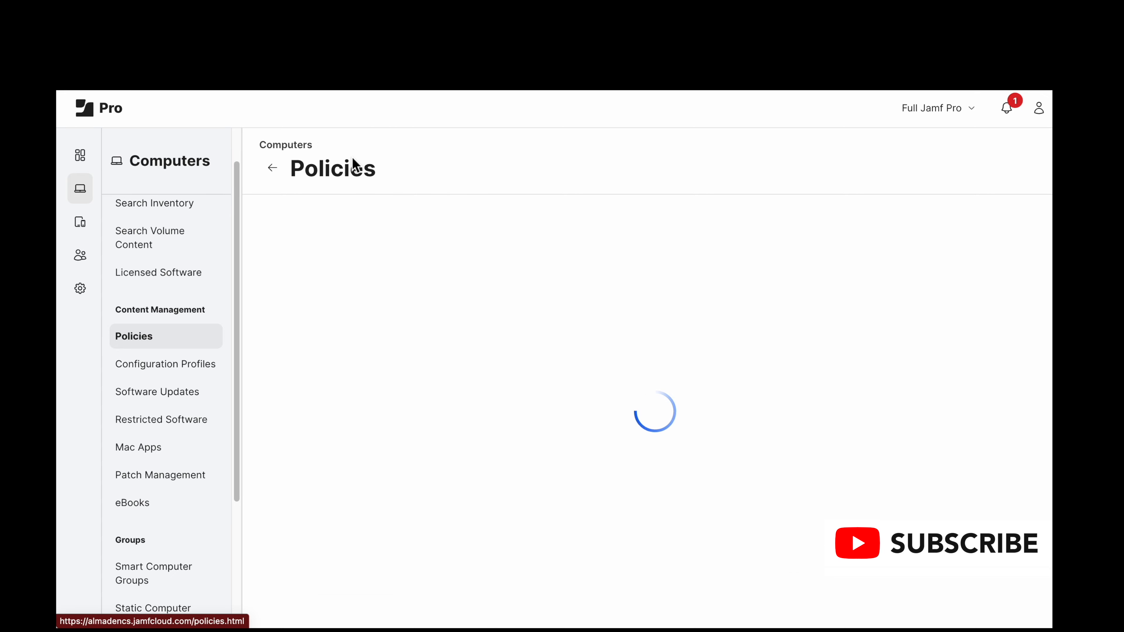
click(388, 220)
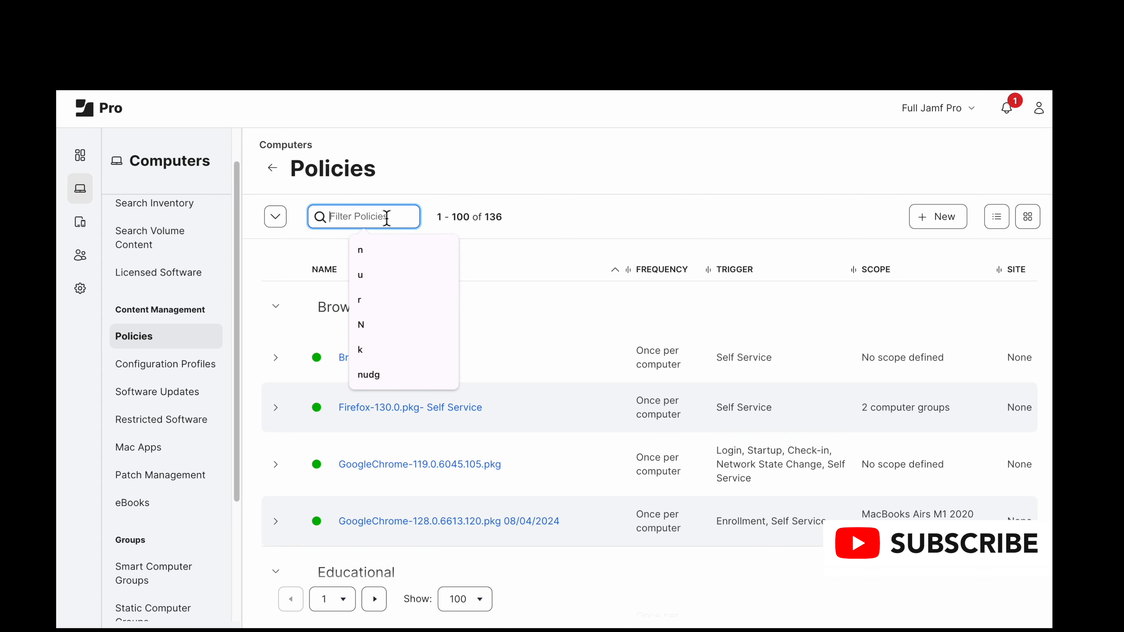
text(Update)
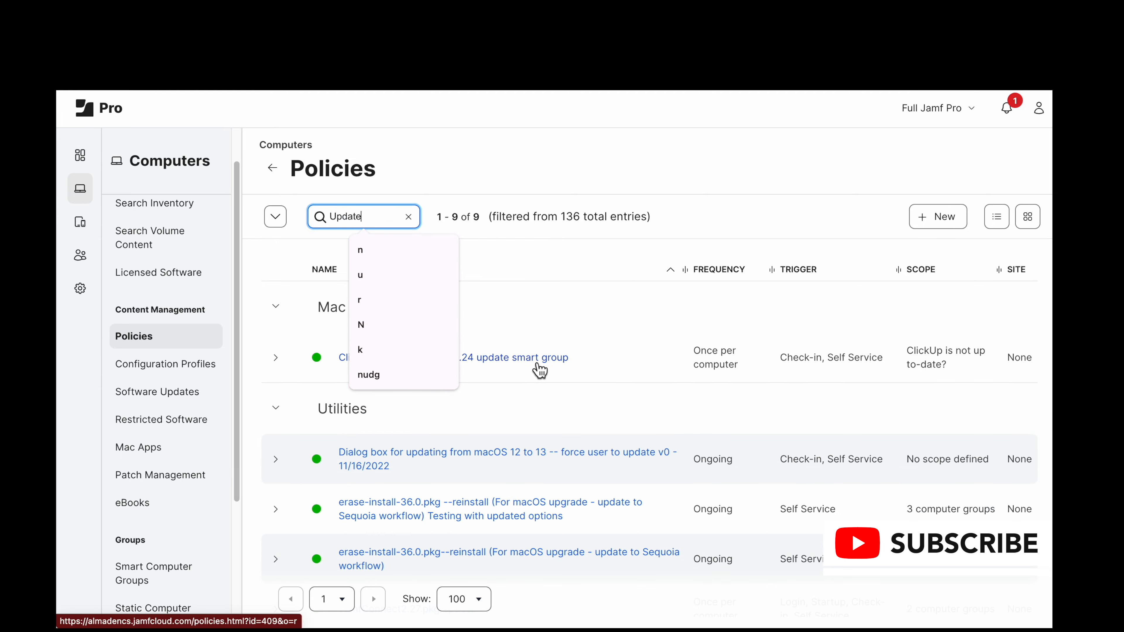
click(587, 165)
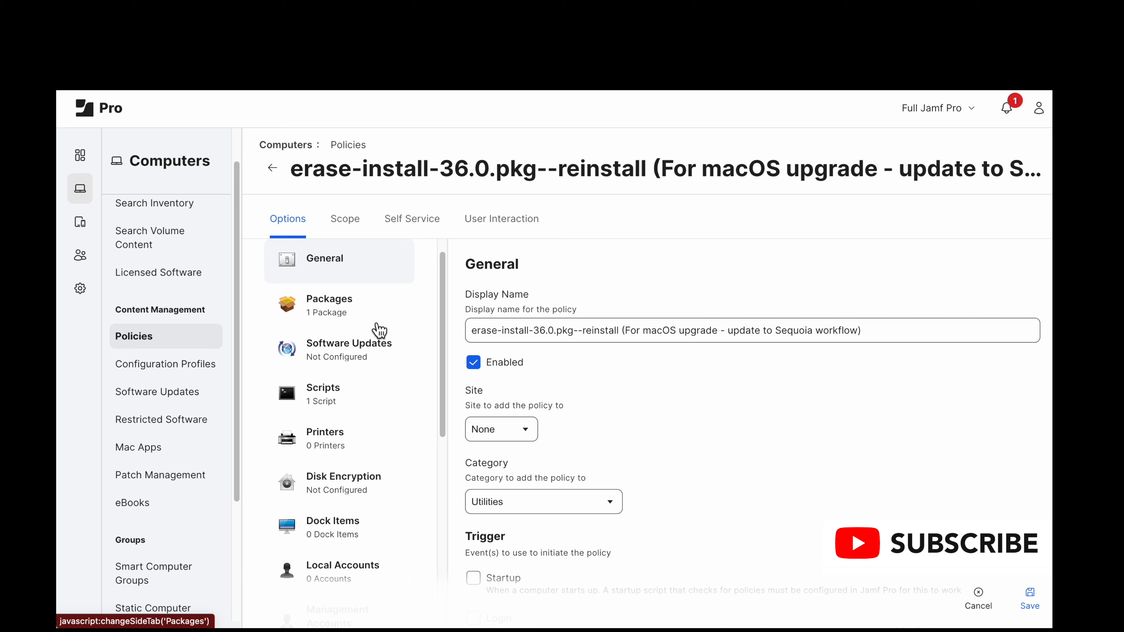
Step: Review the reinstall policy's General settings, from display name and category through triggers, execution frequency and target drive
scroll(531, 523, down, 2)
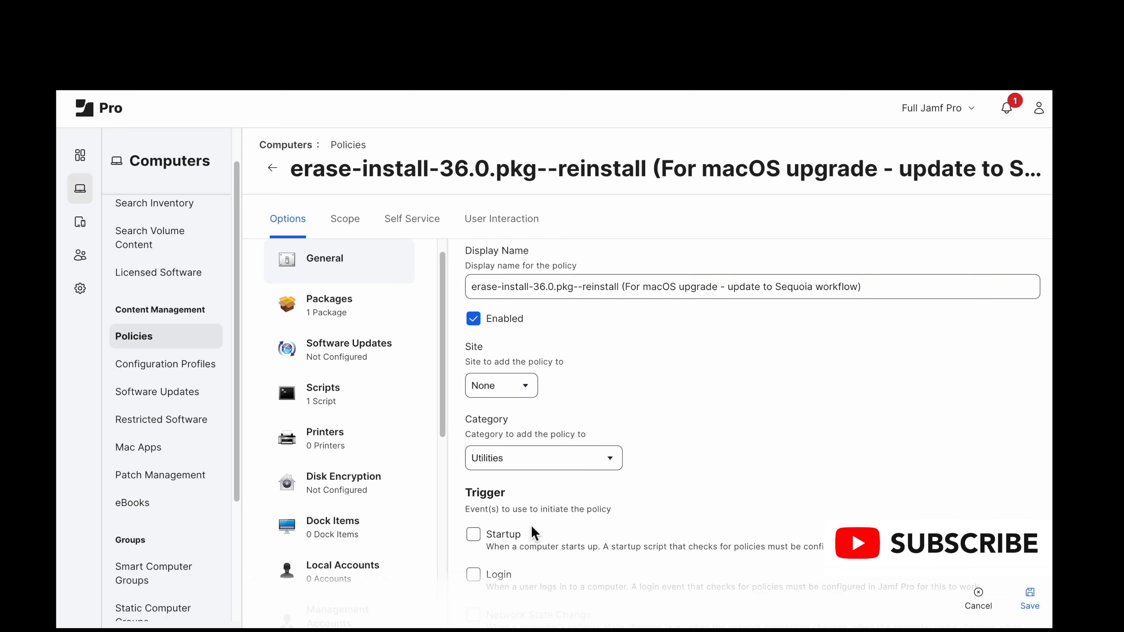
scroll(533, 534, down, 7)
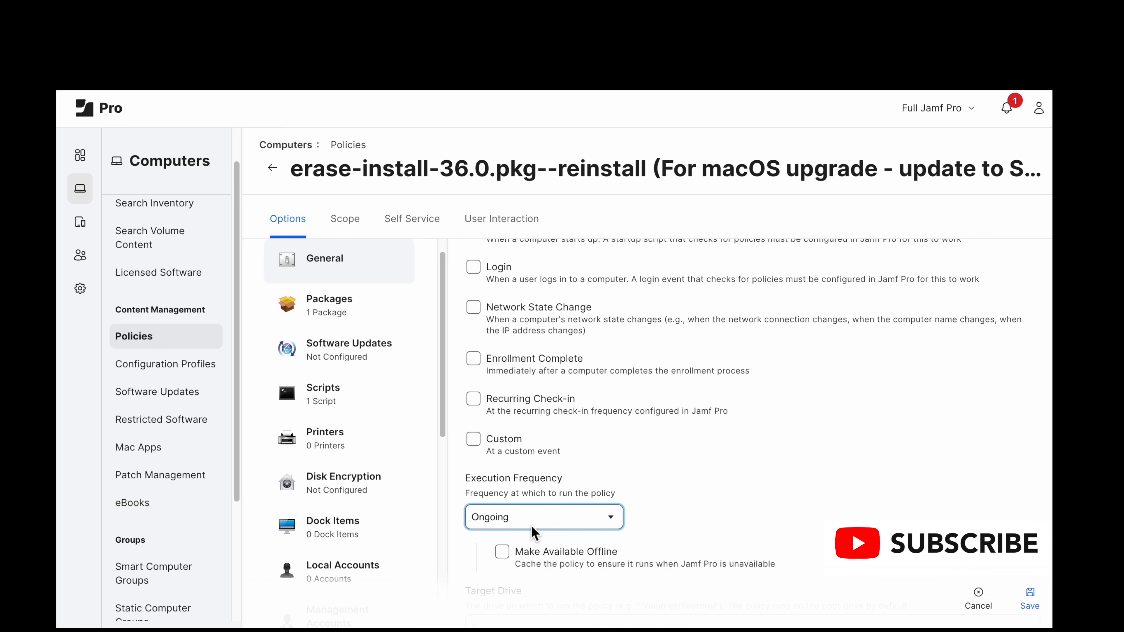
scroll(533, 533, down, 3)
click(1029, 597)
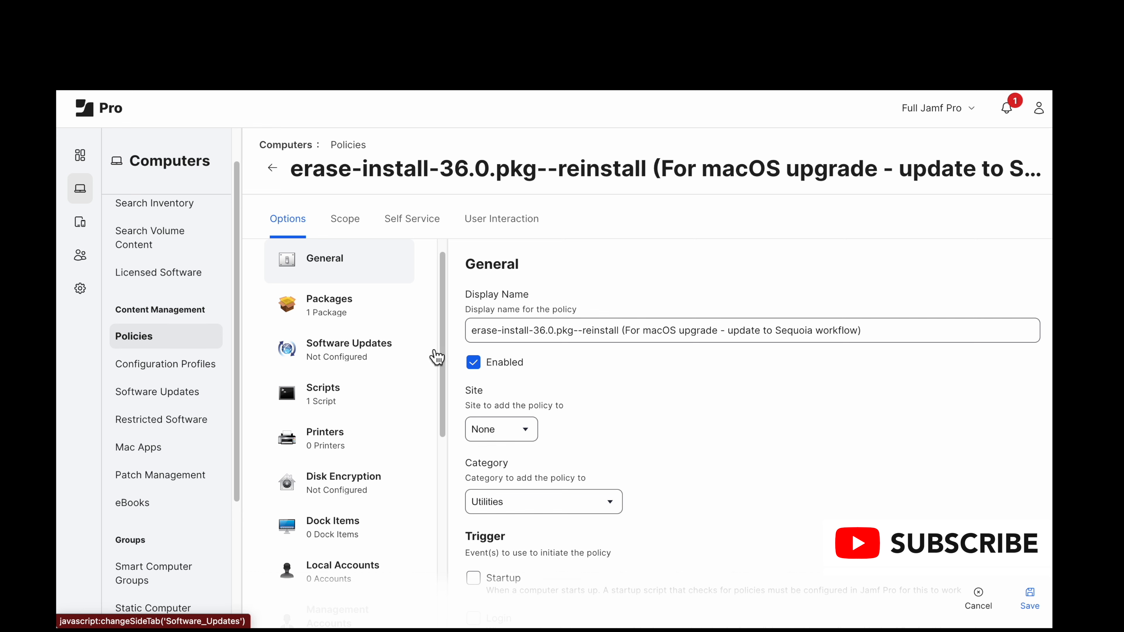
scroll(525, 438, down, 2)
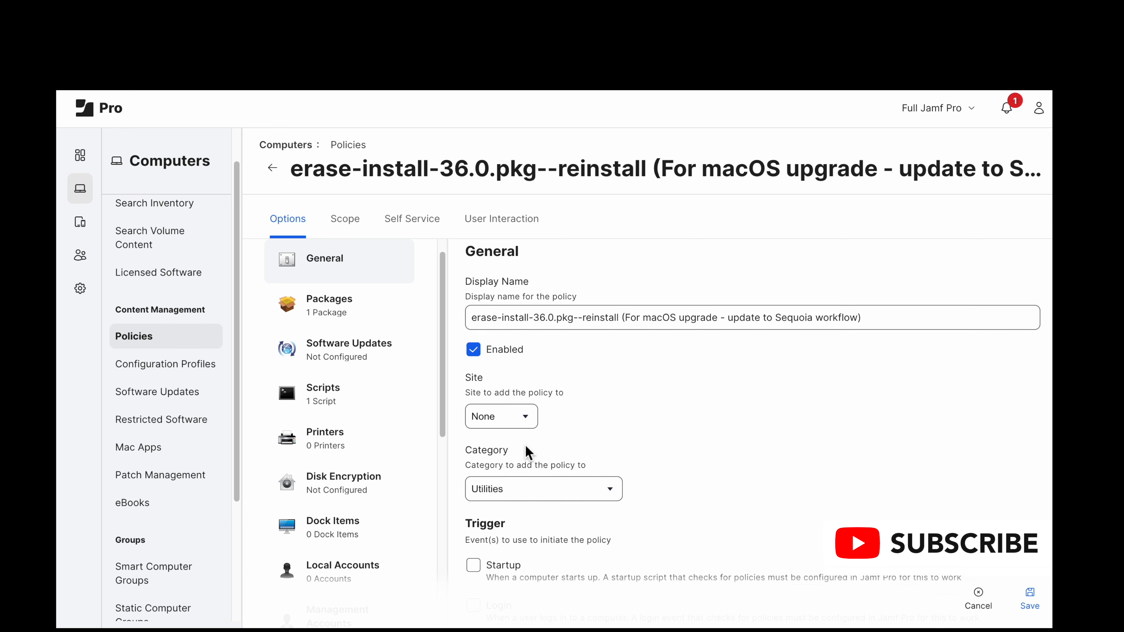
scroll(531, 527, down, 5)
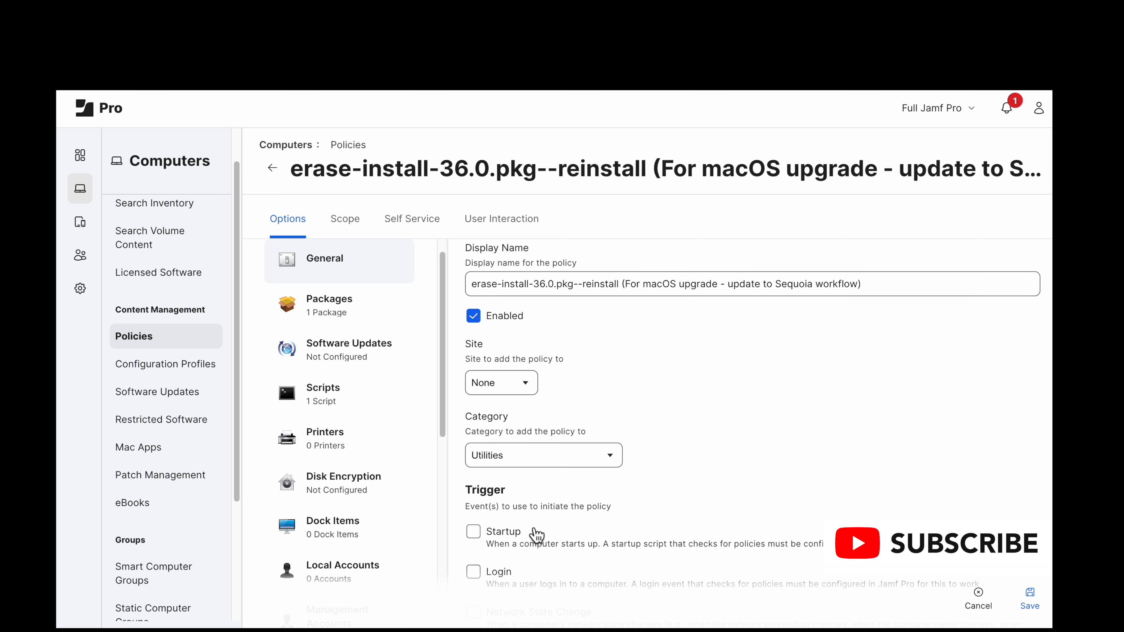
scroll(536, 535, down, 3)
scroll(537, 535, down, 5)
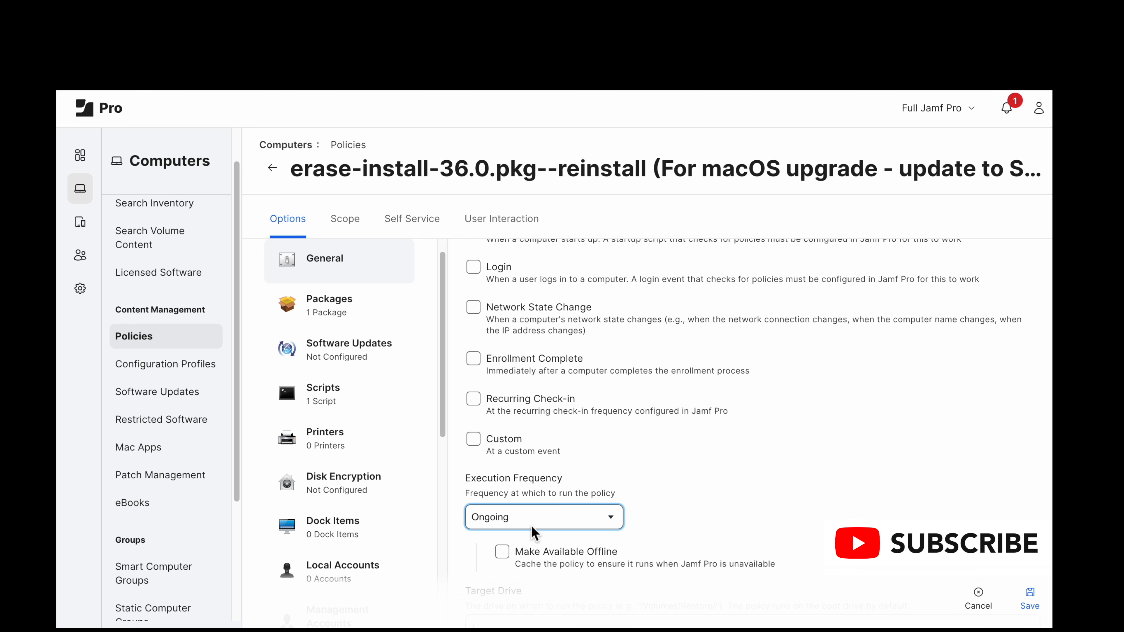
scroll(531, 527, down, 5)
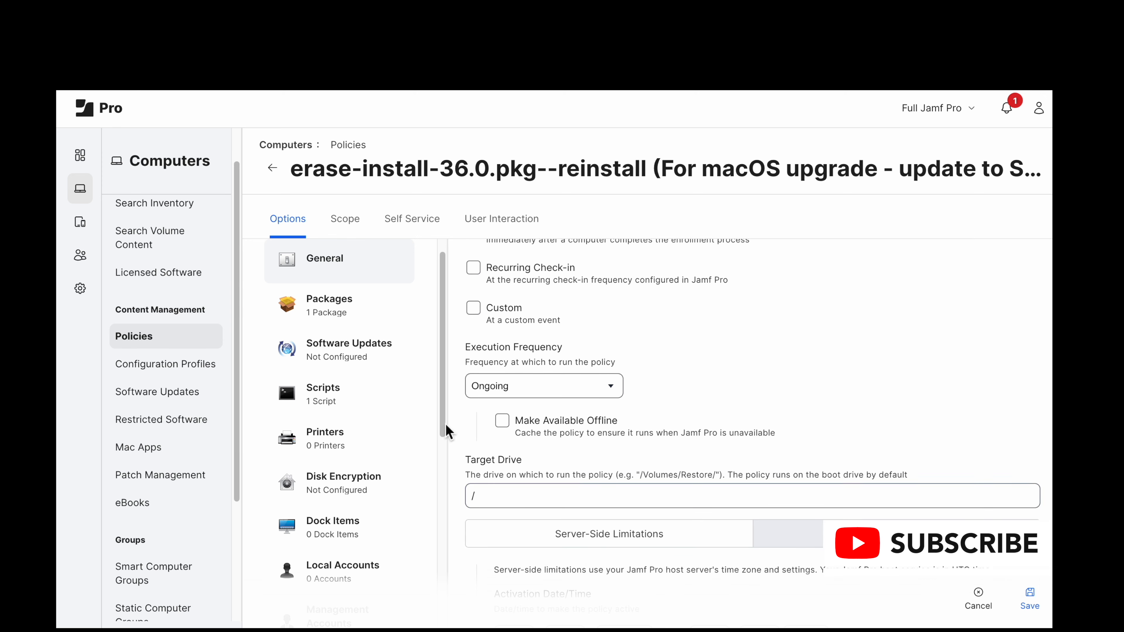
Step: Check the policy's package and its action, and examine the postinstall script's priority and parameter values through Parameter 11
click(371, 319)
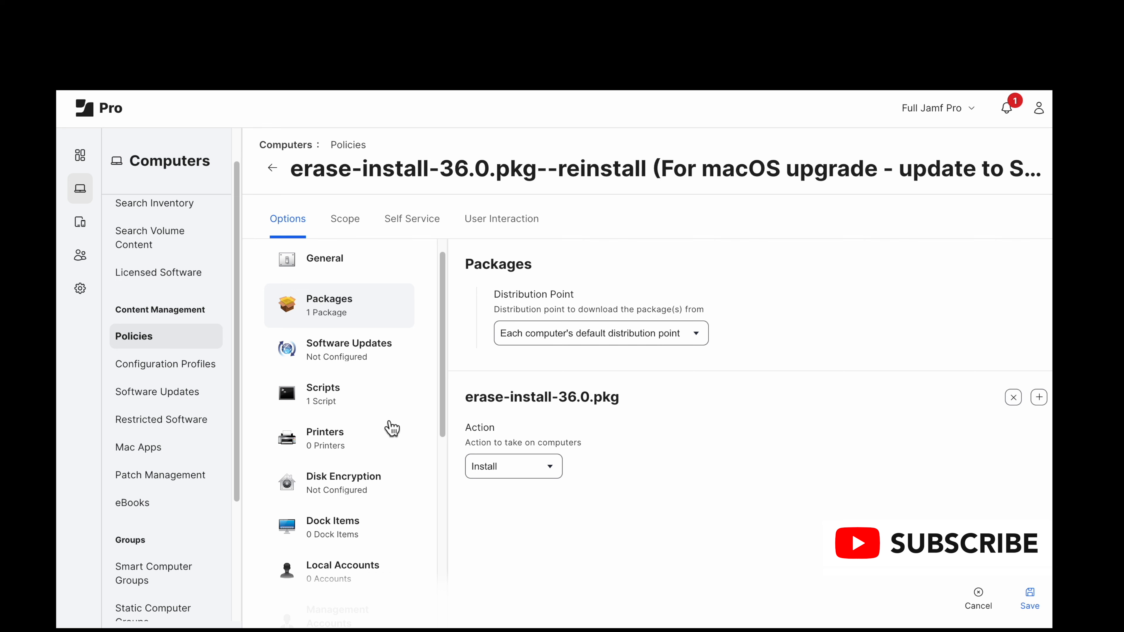
click(377, 405)
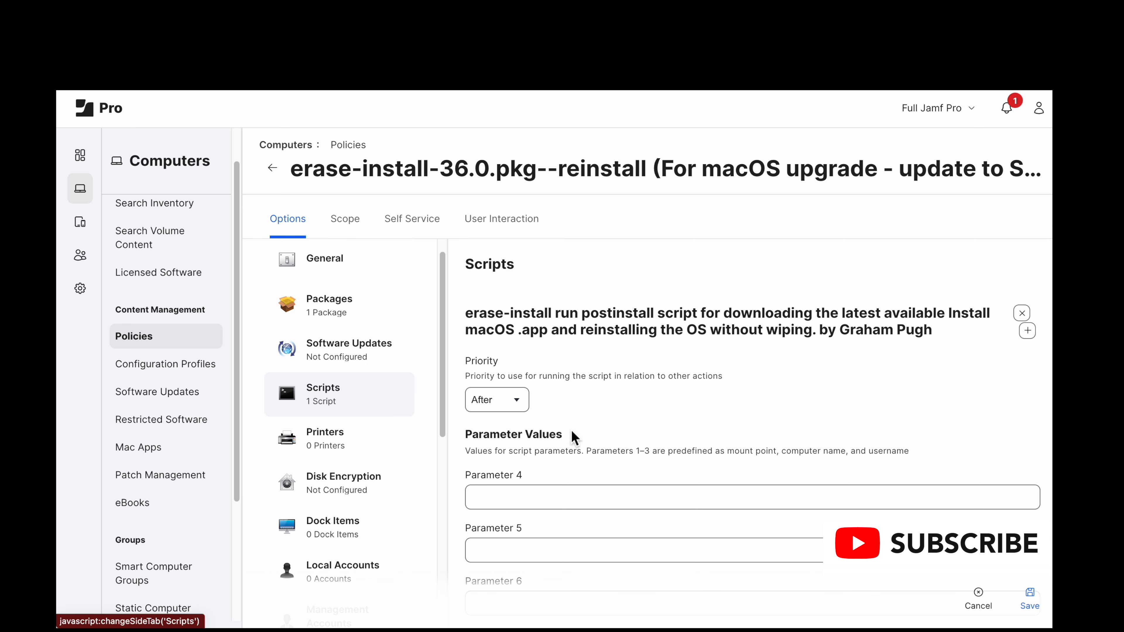
scroll(622, 475, down, 1)
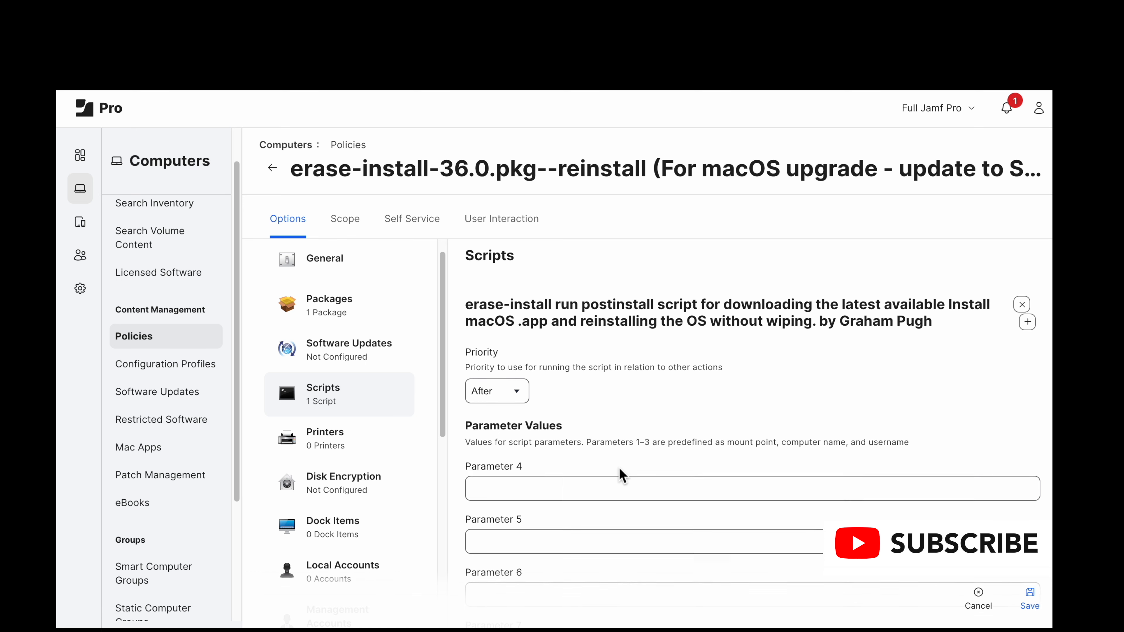
scroll(621, 474, down, 1)
scroll(616, 474, down, 1)
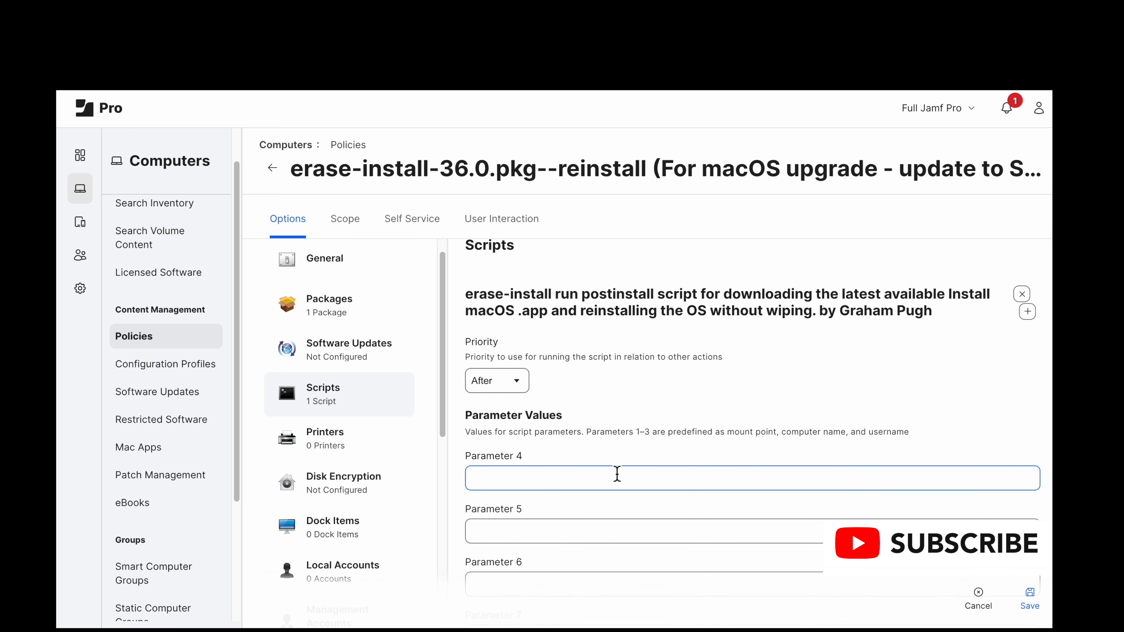
scroll(617, 473, down, 2)
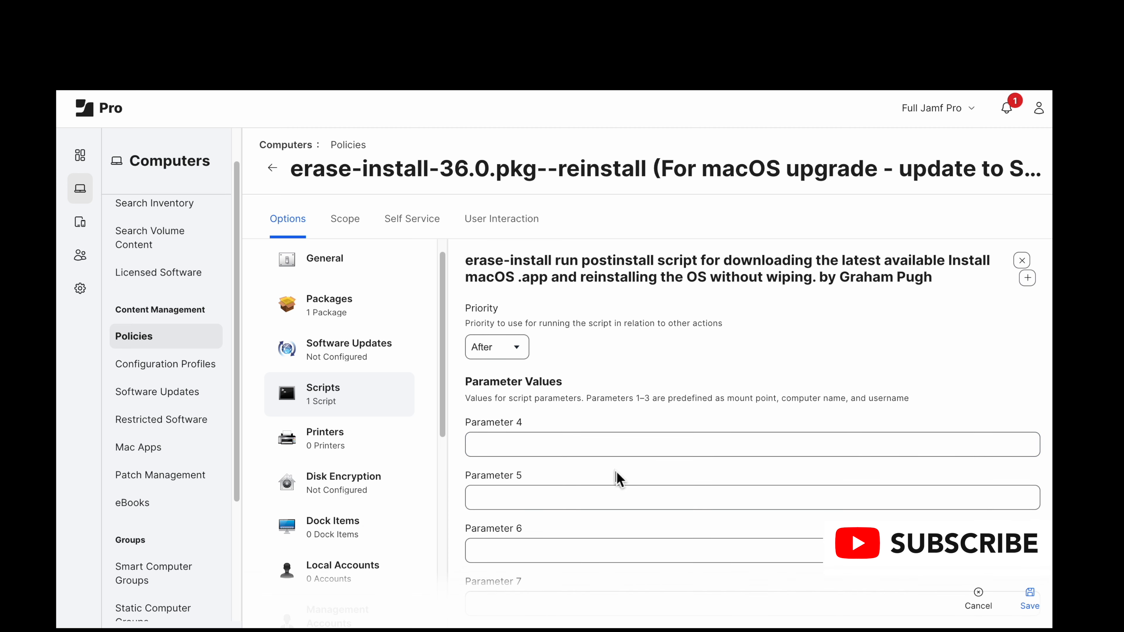
scroll(617, 473, down, 1)
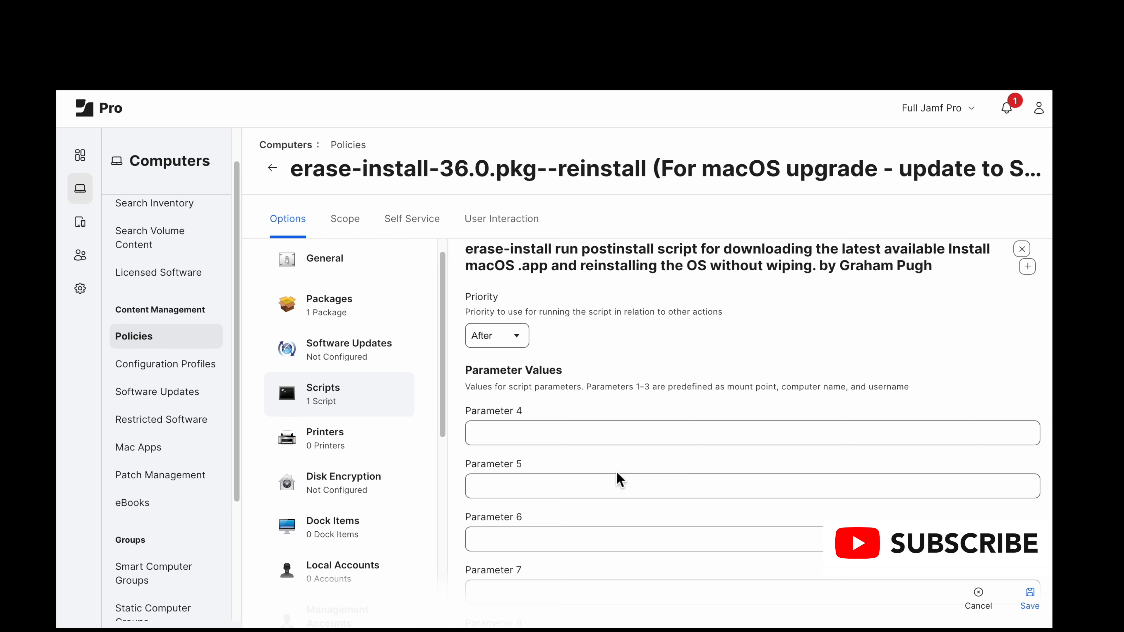
scroll(616, 472, down, 2)
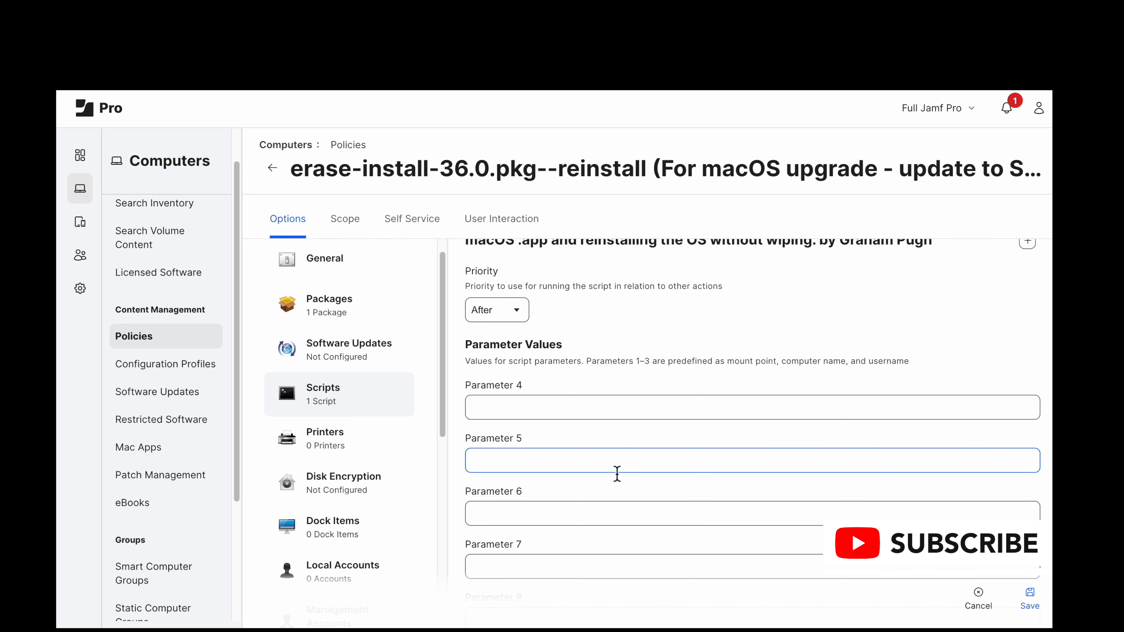
scroll(616, 471, down, 20)
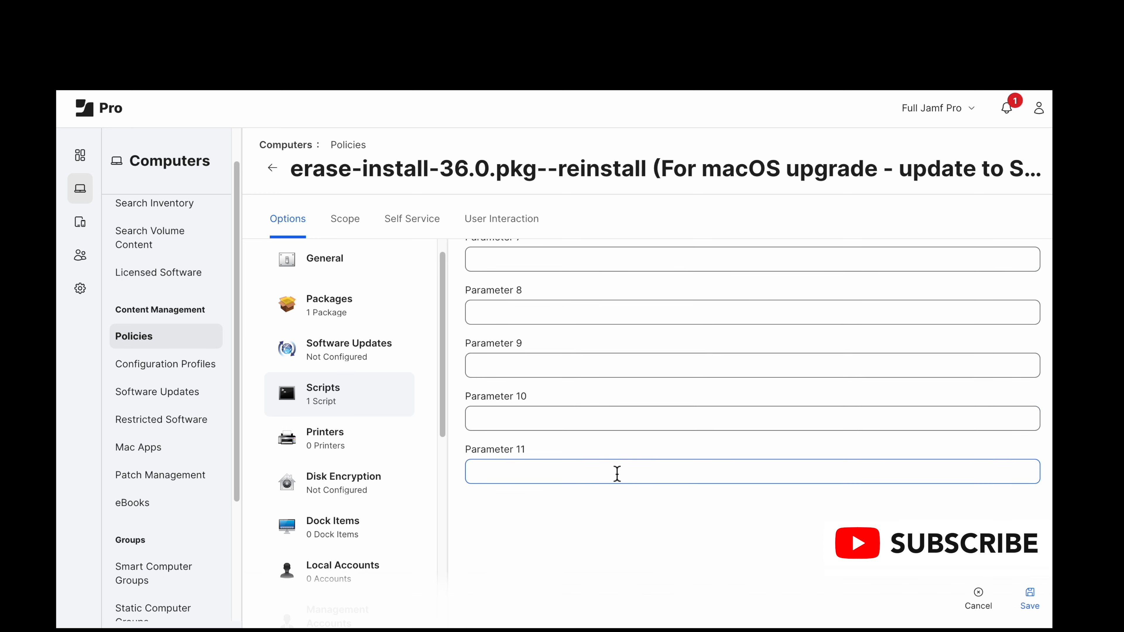
scroll(378, 505, down, 10)
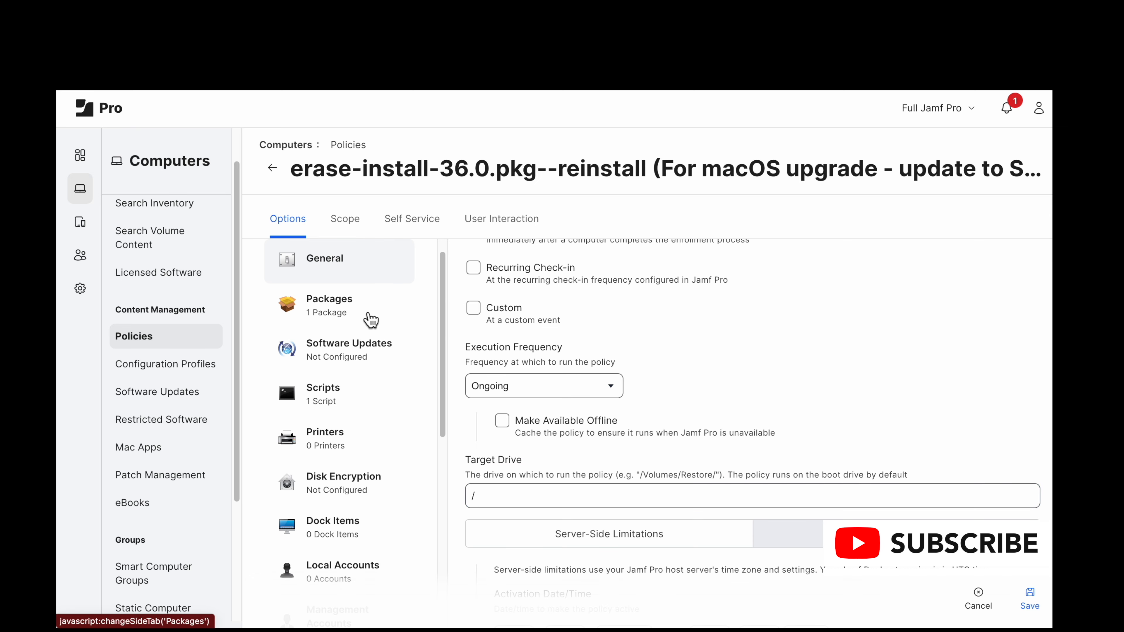
Step: Revisit the policy's package settings and go through the postinstall script's priority and parameter fields again
click(368, 316)
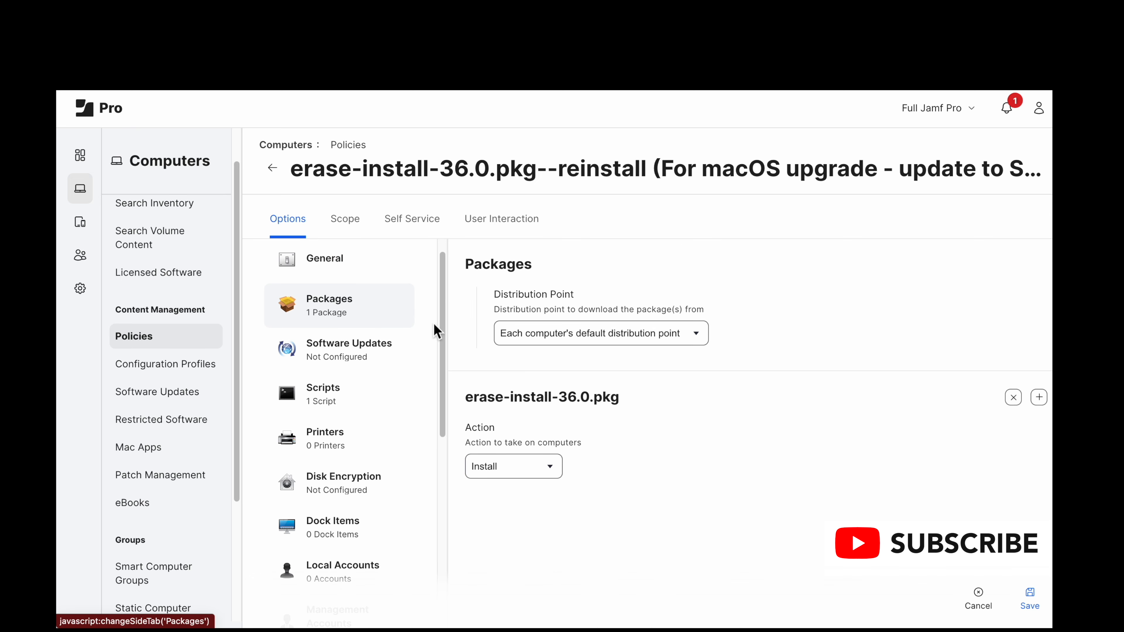
click(380, 409)
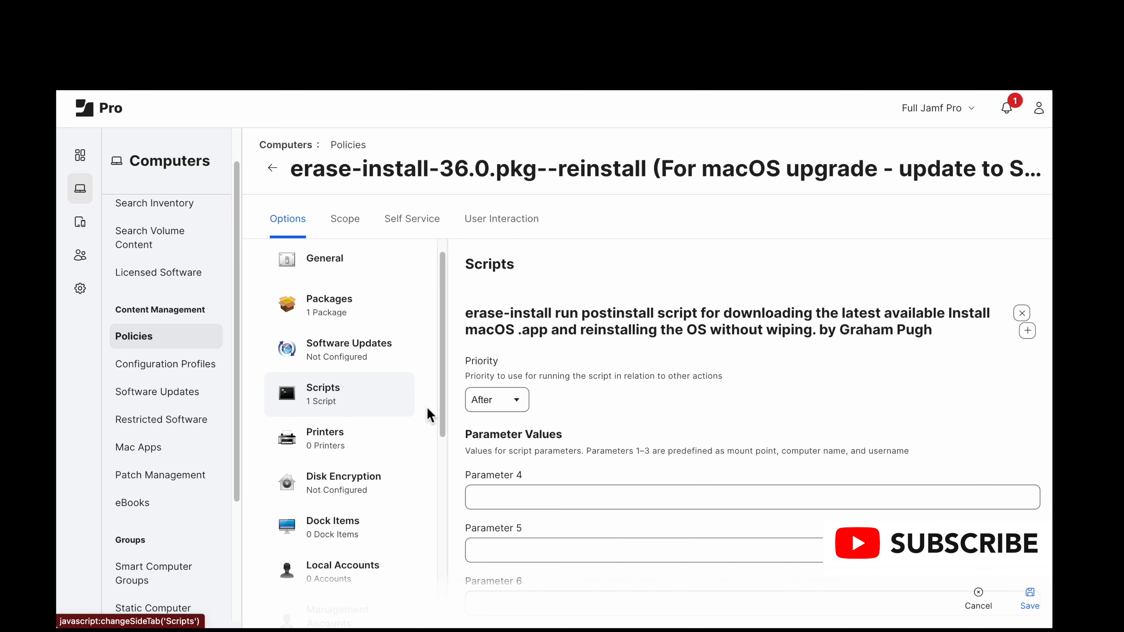
scroll(619, 472, down, 1)
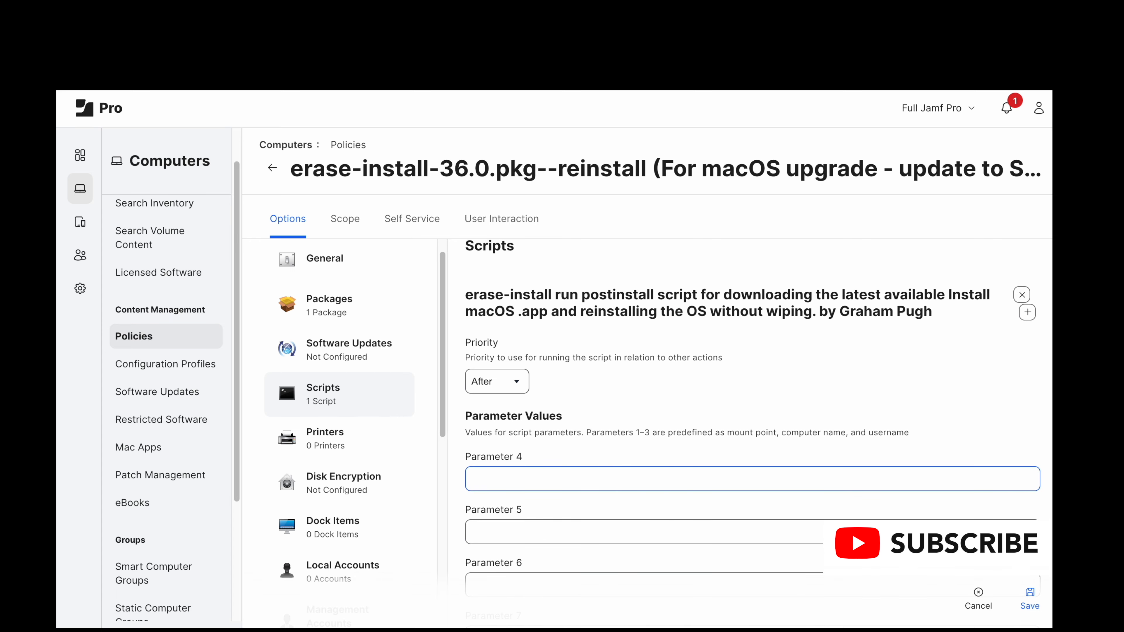
scroll(616, 472, down, 2)
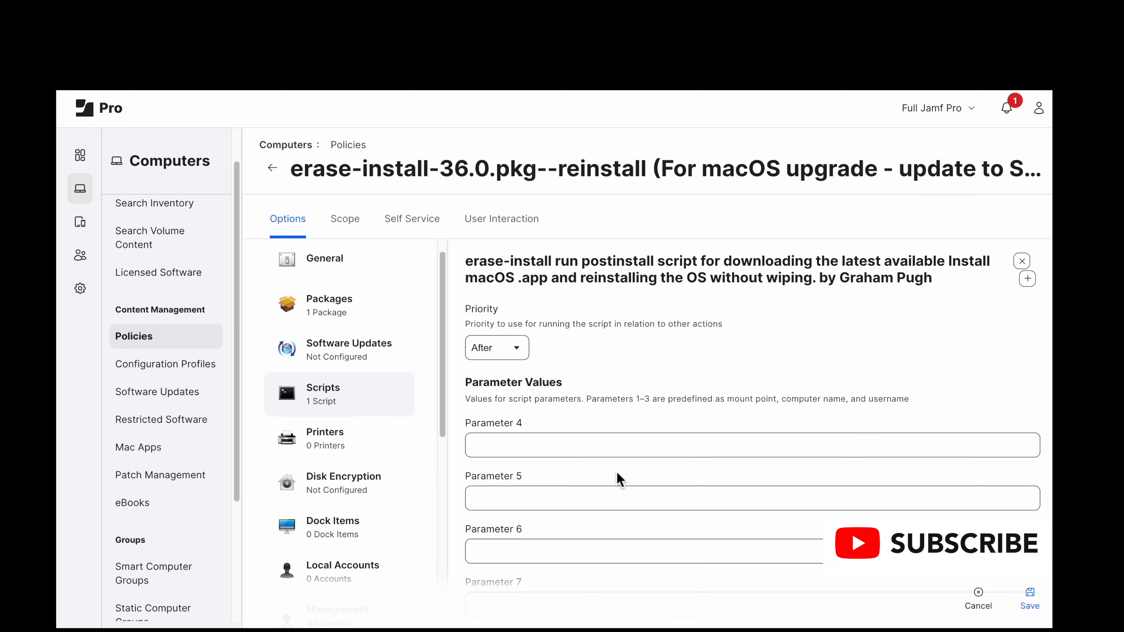
scroll(617, 472, down, 2)
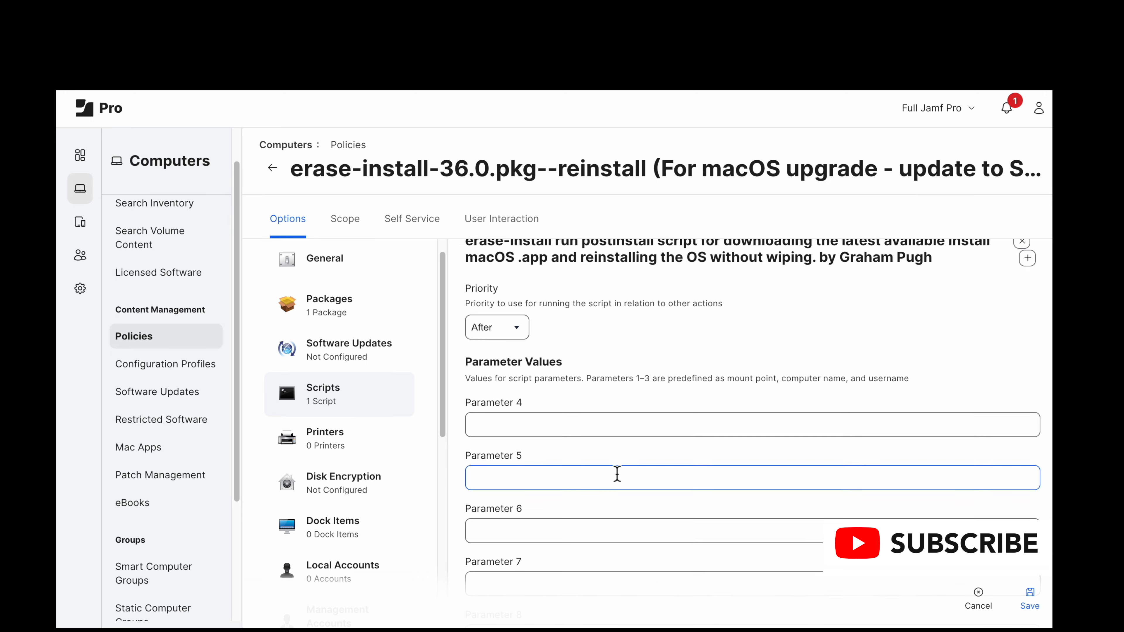
scroll(617, 472, down, 15)
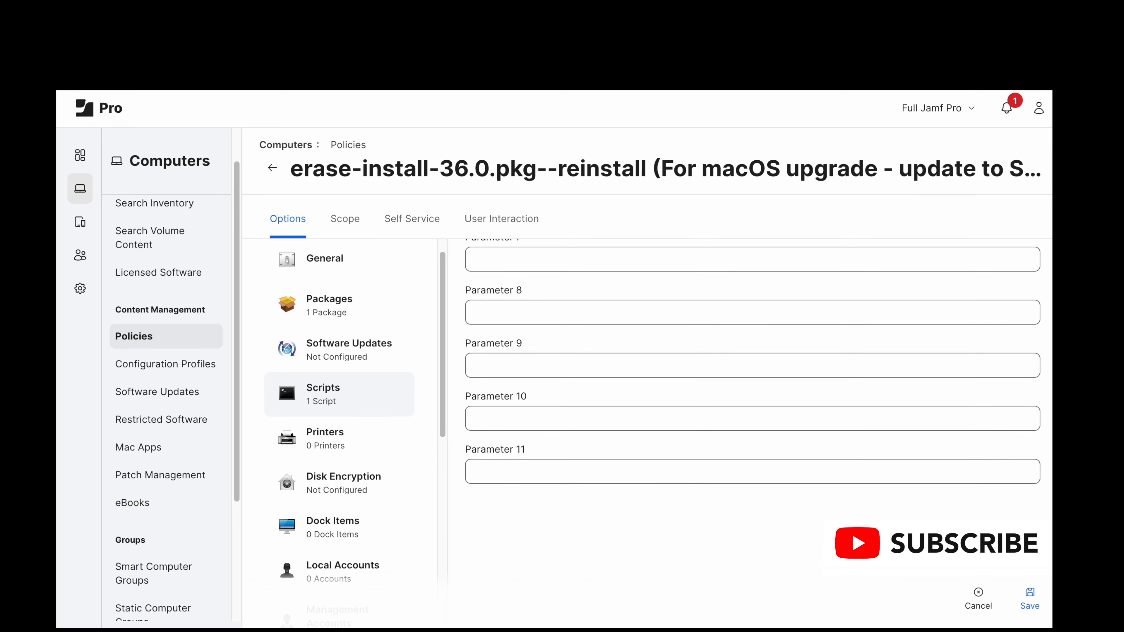
Step: Look over the policy's remaining option categories down to Files and Processes, and check the deployment targets in its scope
scroll(374, 509, down, 15)
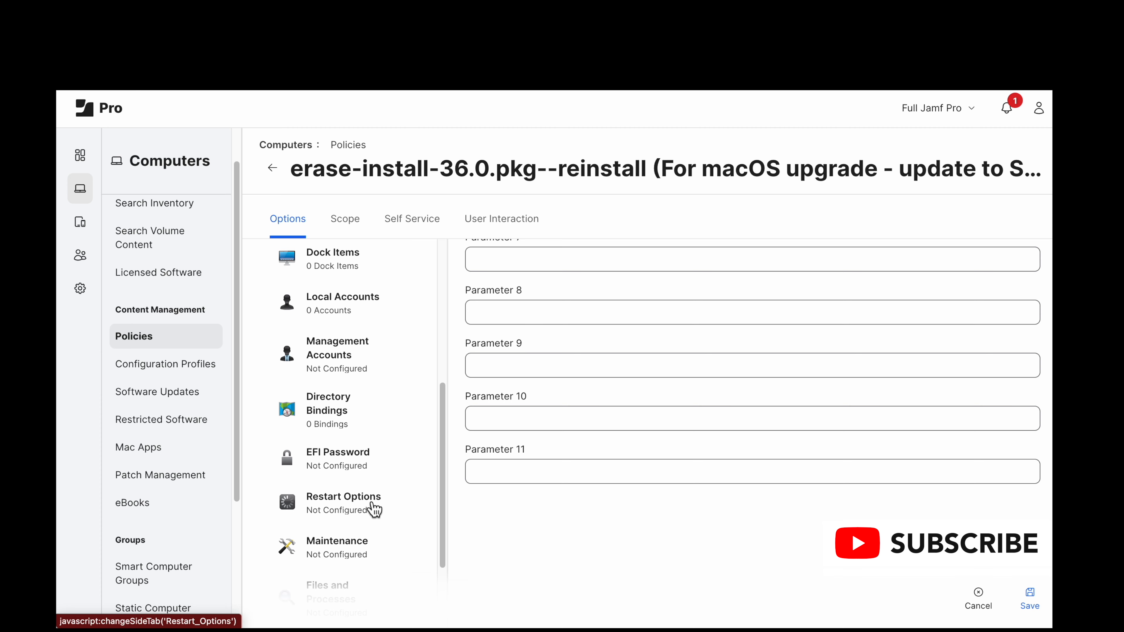
scroll(374, 509, down, 2)
scroll(373, 509, down, 5)
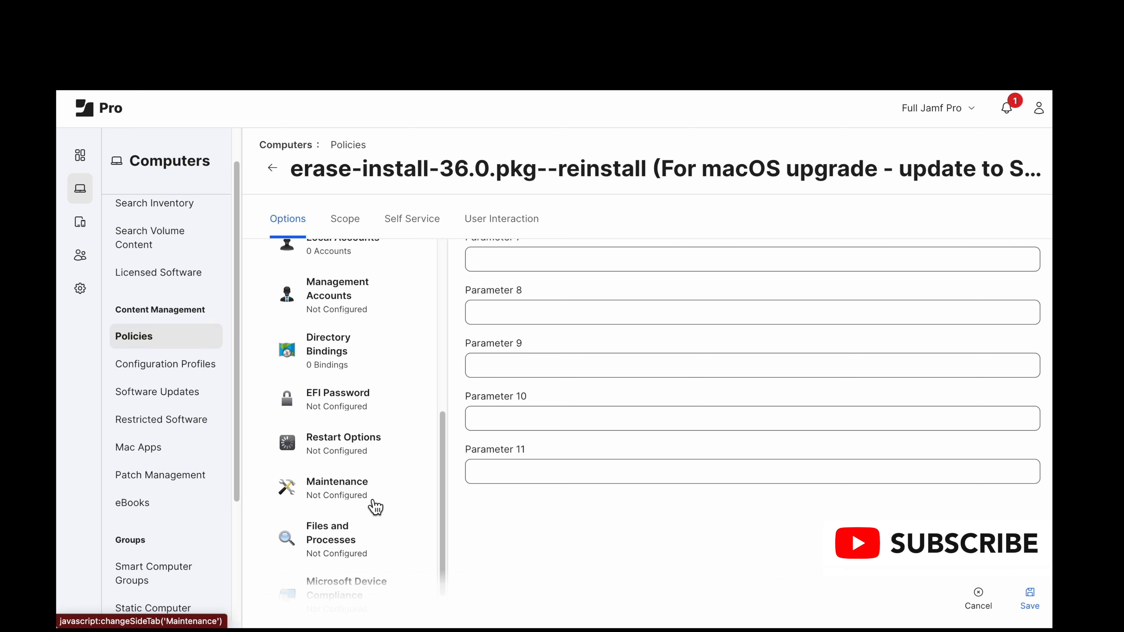
scroll(374, 507, down, 2)
scroll(374, 507, up, 2)
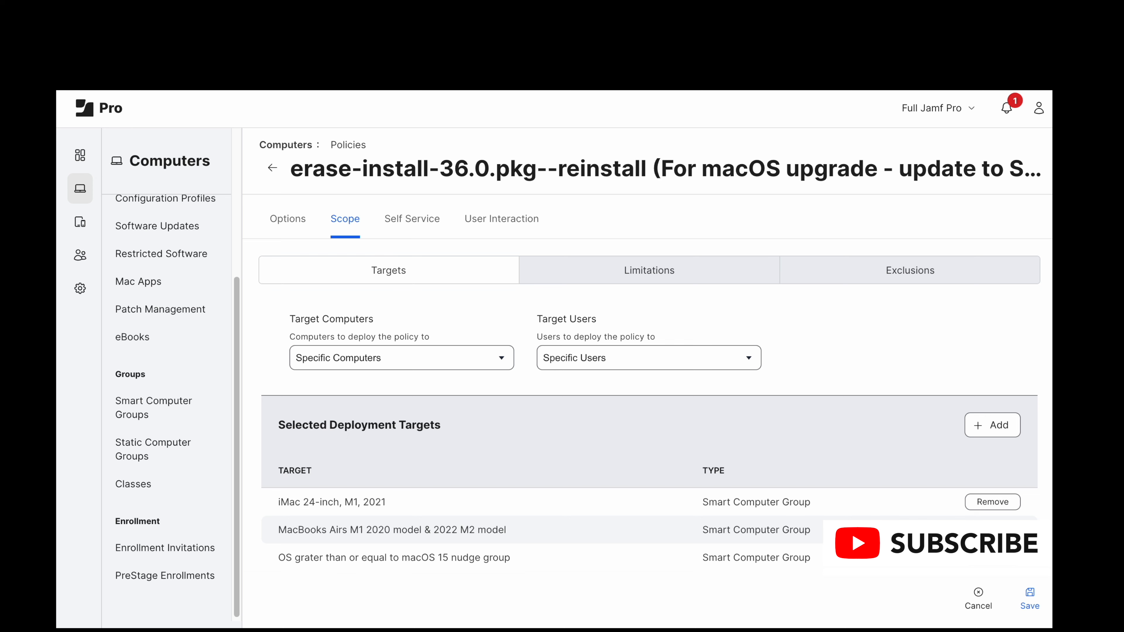
Step: Review the reinstall policy's Self Service availability, display name, and the button names before and after initiation
click(400, 226)
click(405, 231)
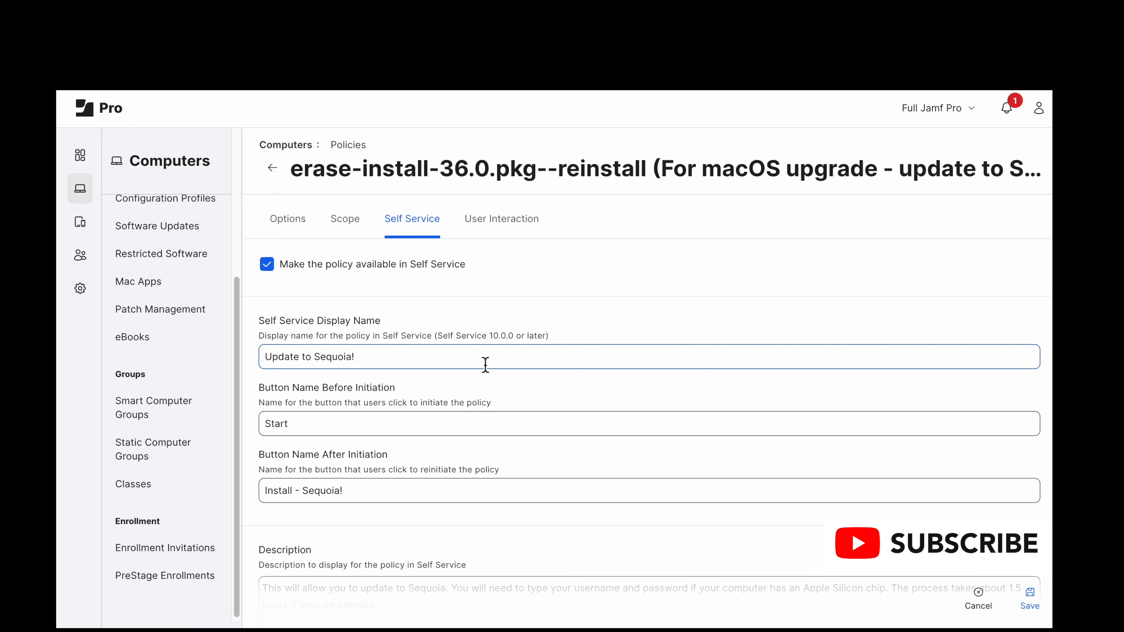
scroll(485, 366, down, 1)
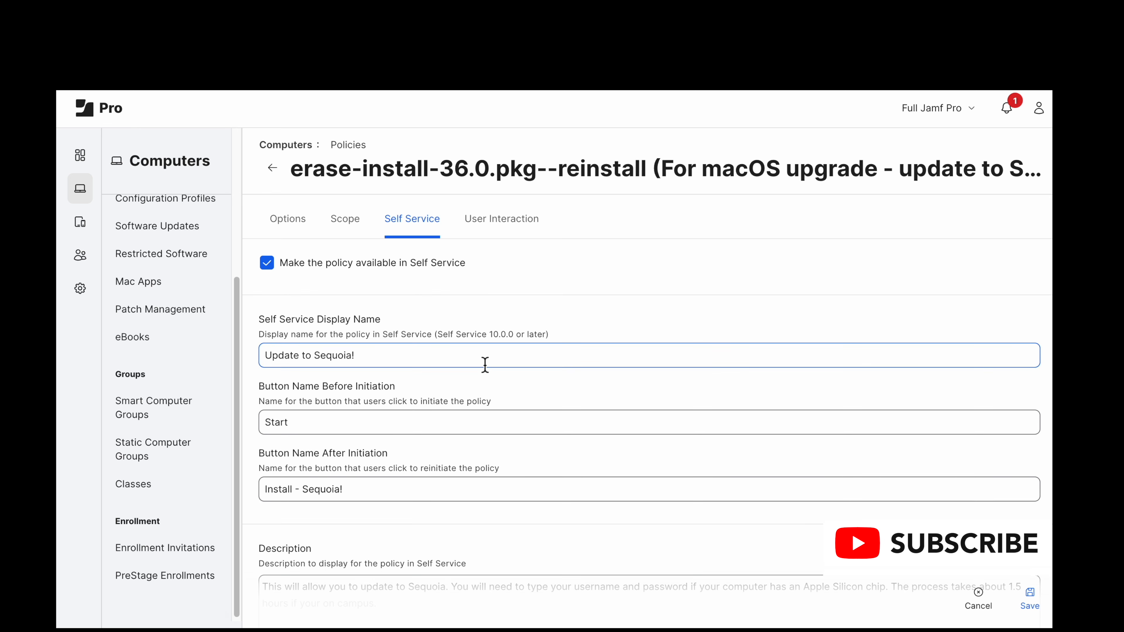
scroll(485, 363, down, 2)
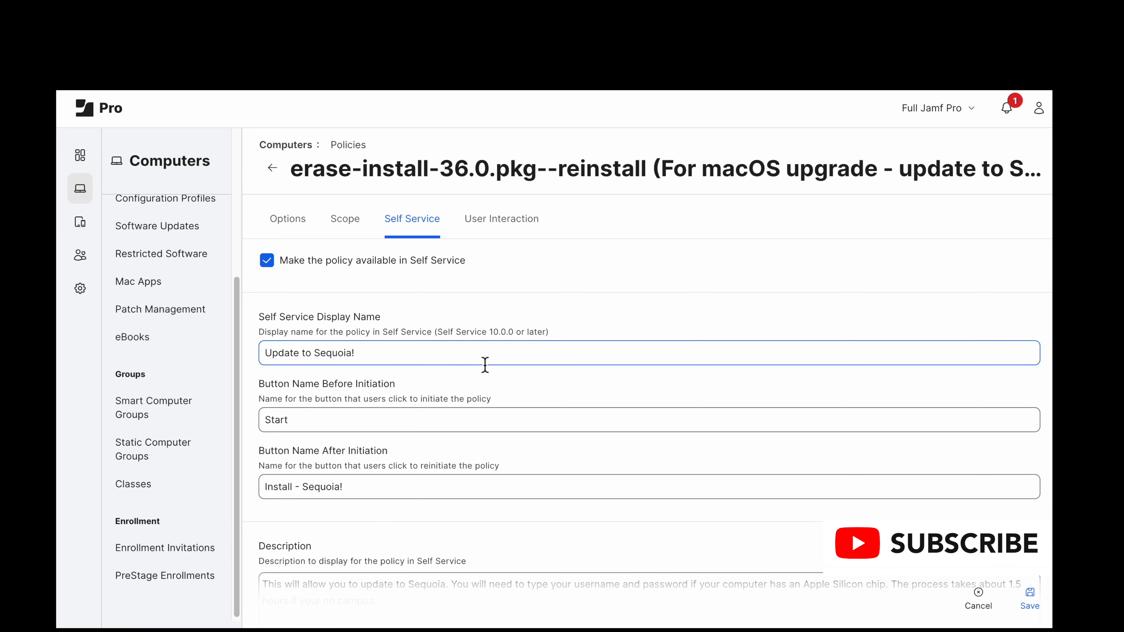
scroll(485, 367, down, 3)
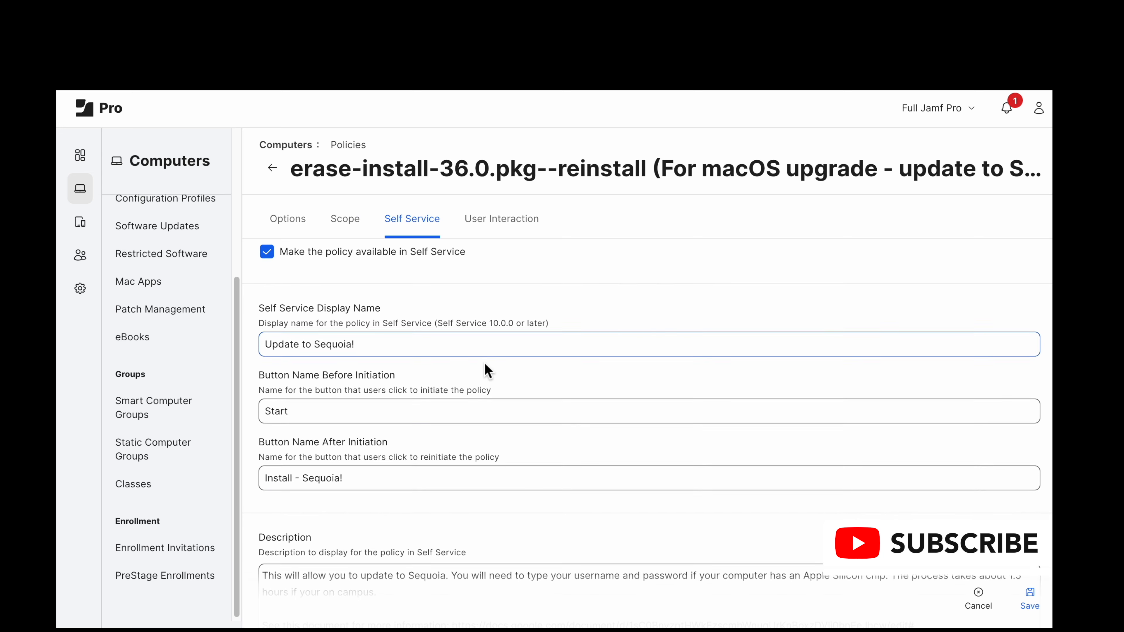
scroll(485, 368, down, 4)
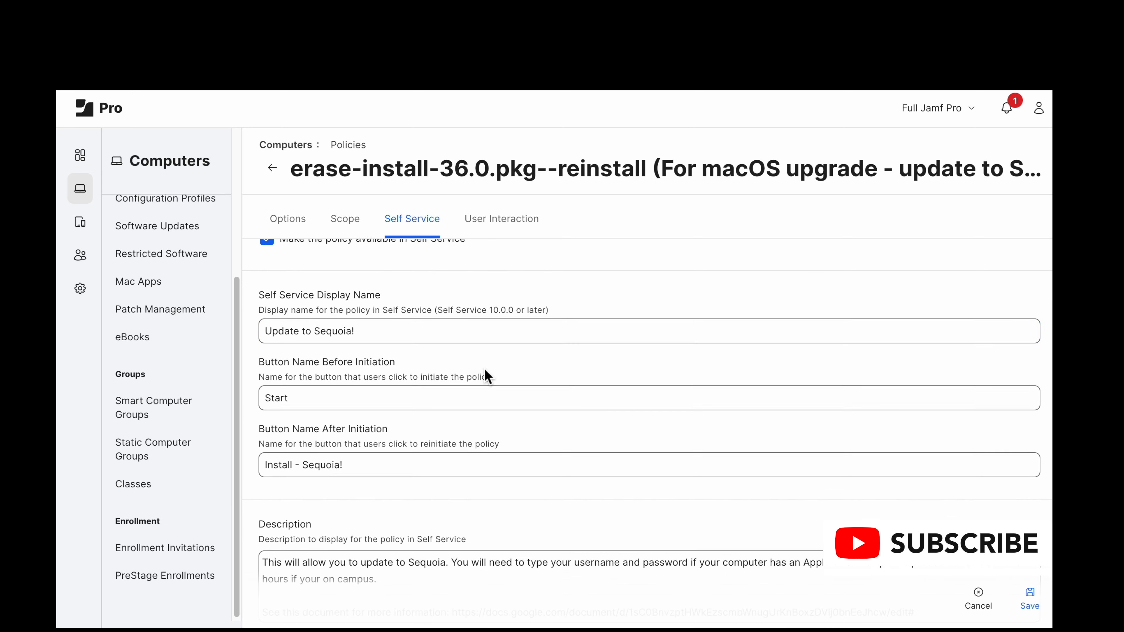
scroll(484, 391, down, 3)
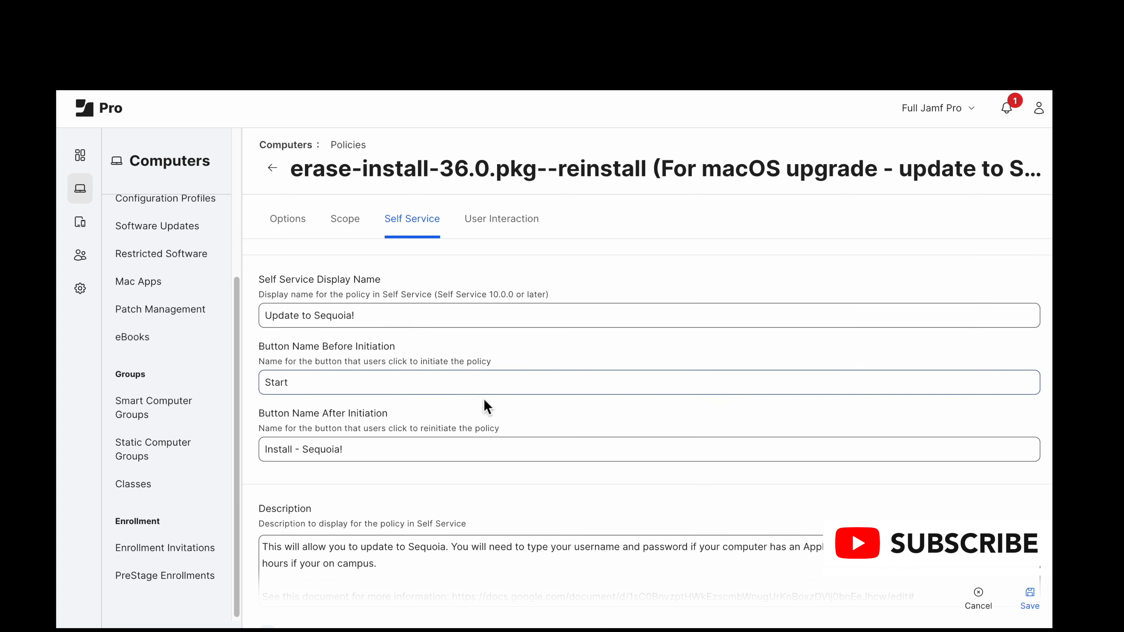
scroll(485, 412, down, 2)
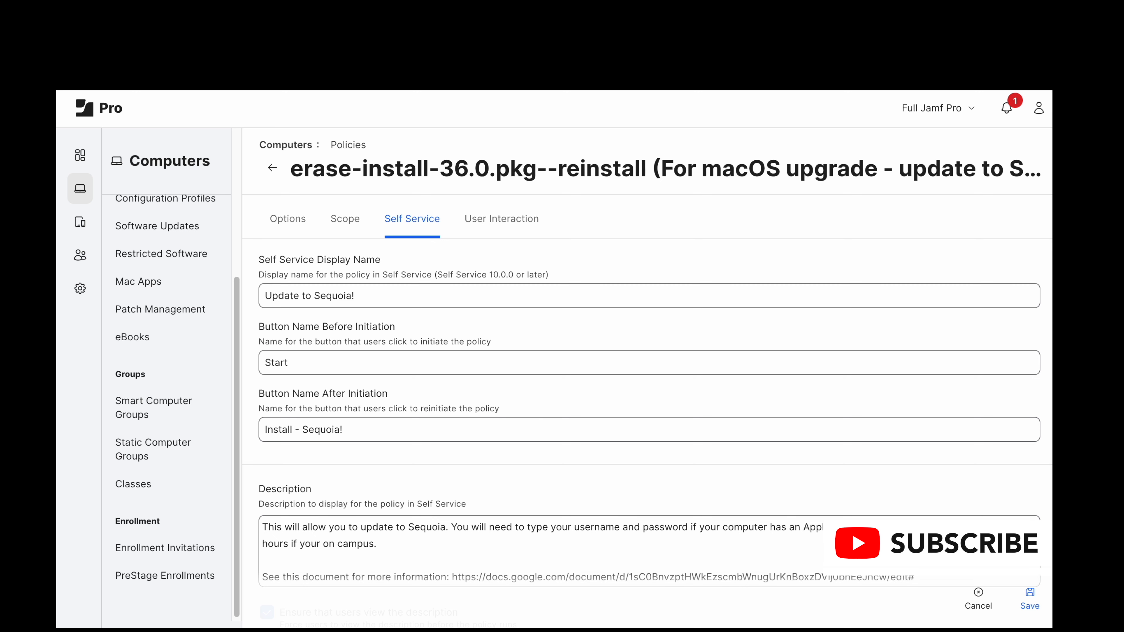
scroll(485, 415, down, 1)
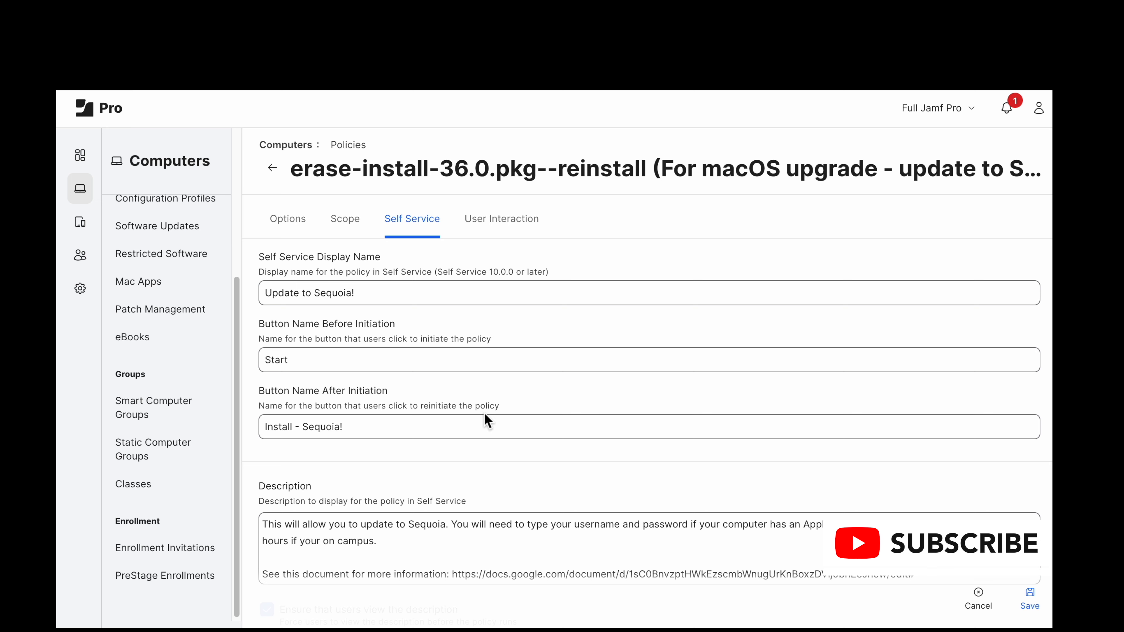
scroll(485, 415, down, 1)
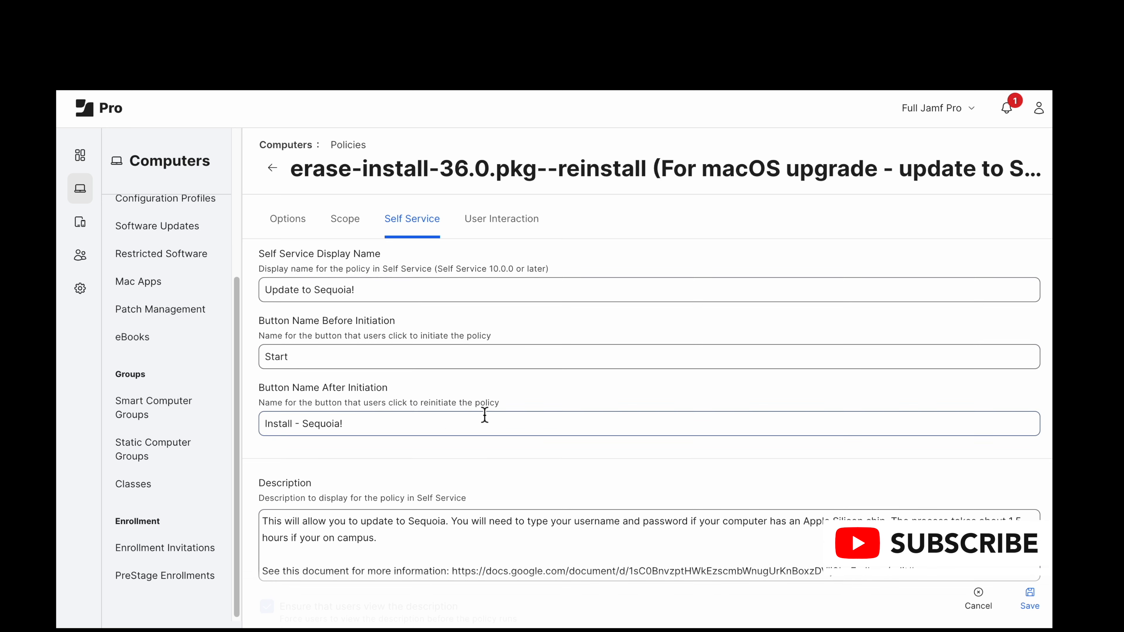
scroll(484, 415, down, 3)
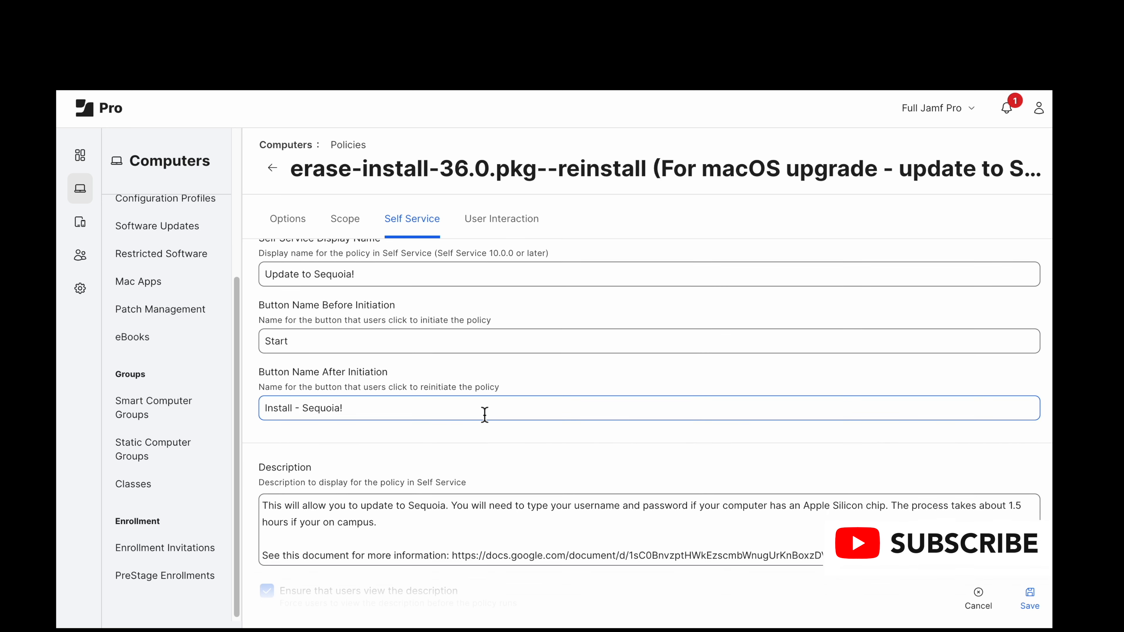
Step: Read the policy's Self Service description, and check the setting that makes users view it and the notification option
scroll(484, 416, down, 5)
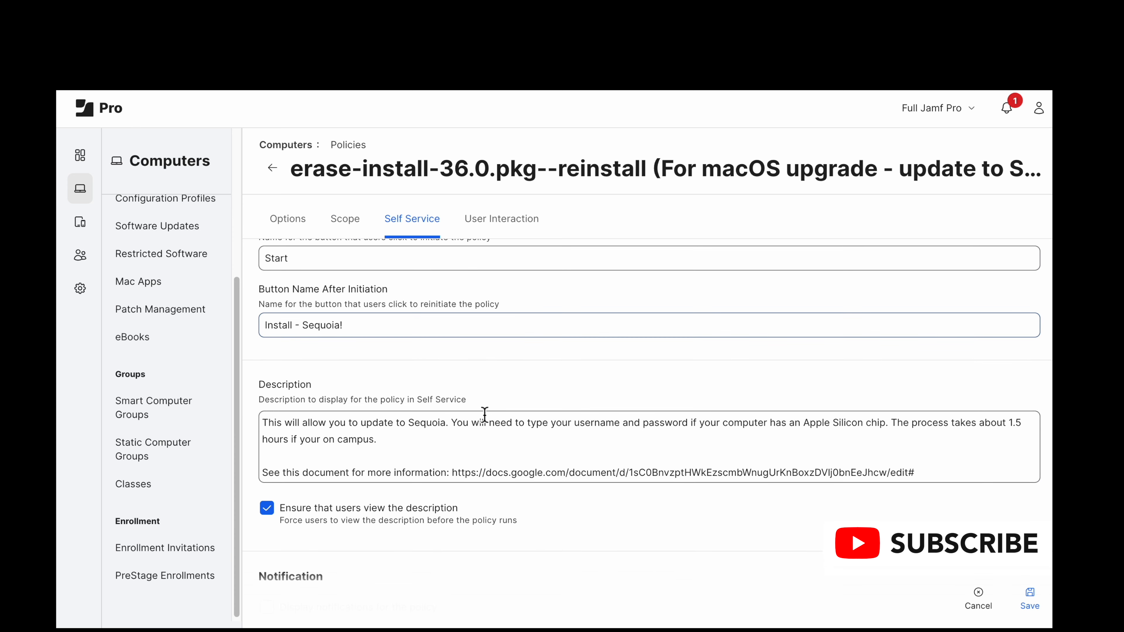
scroll(484, 414, down, 2)
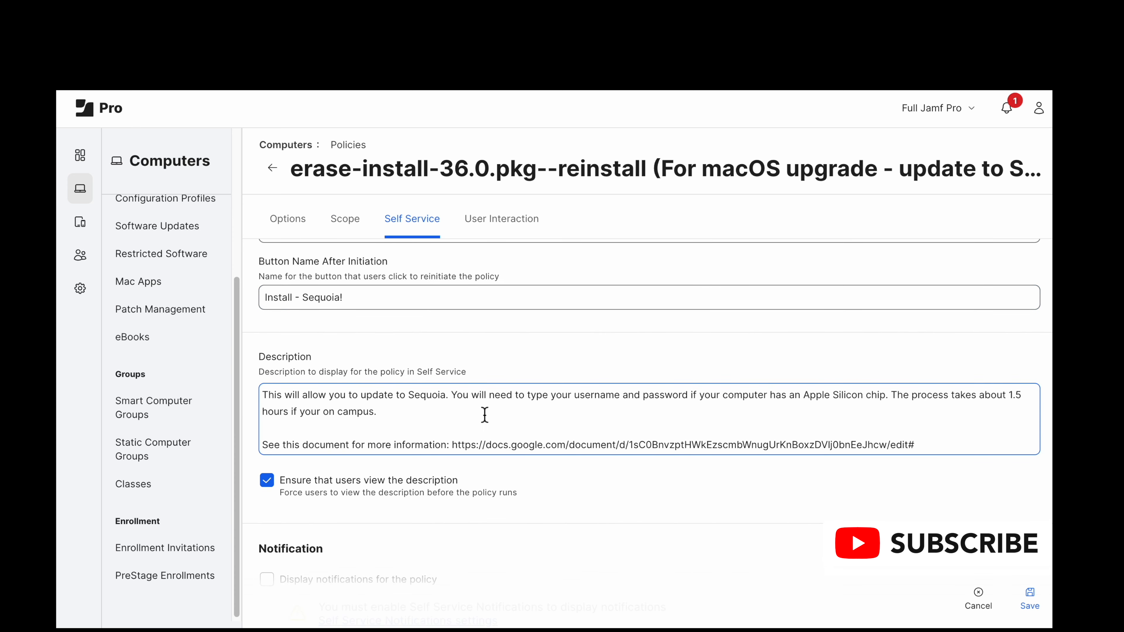
scroll(485, 415, down, 1)
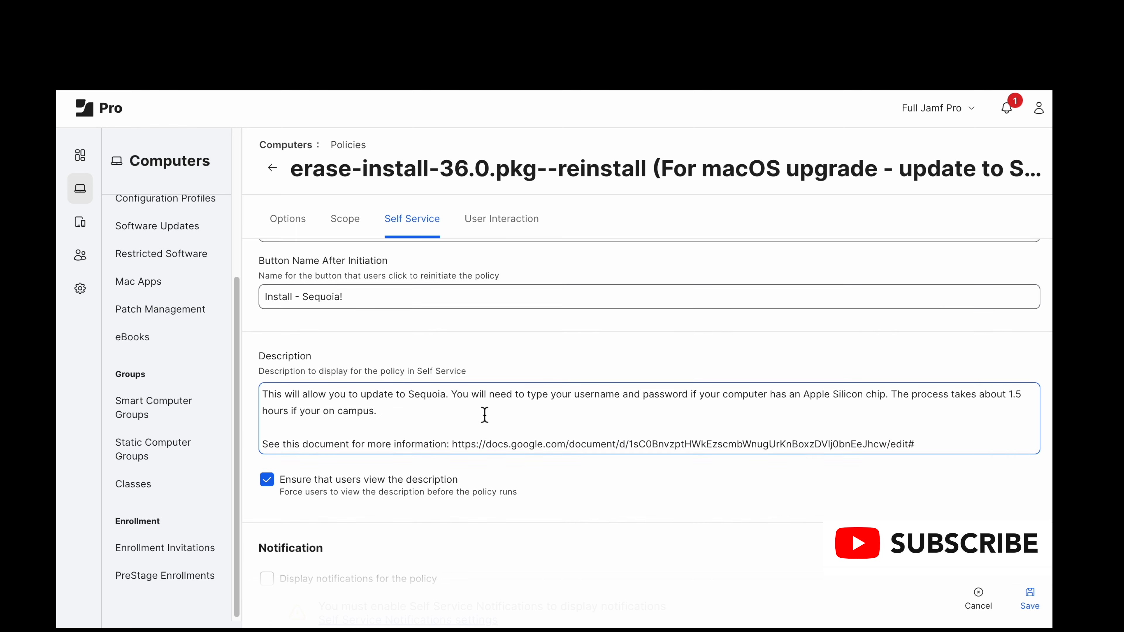
scroll(485, 415, down, 3)
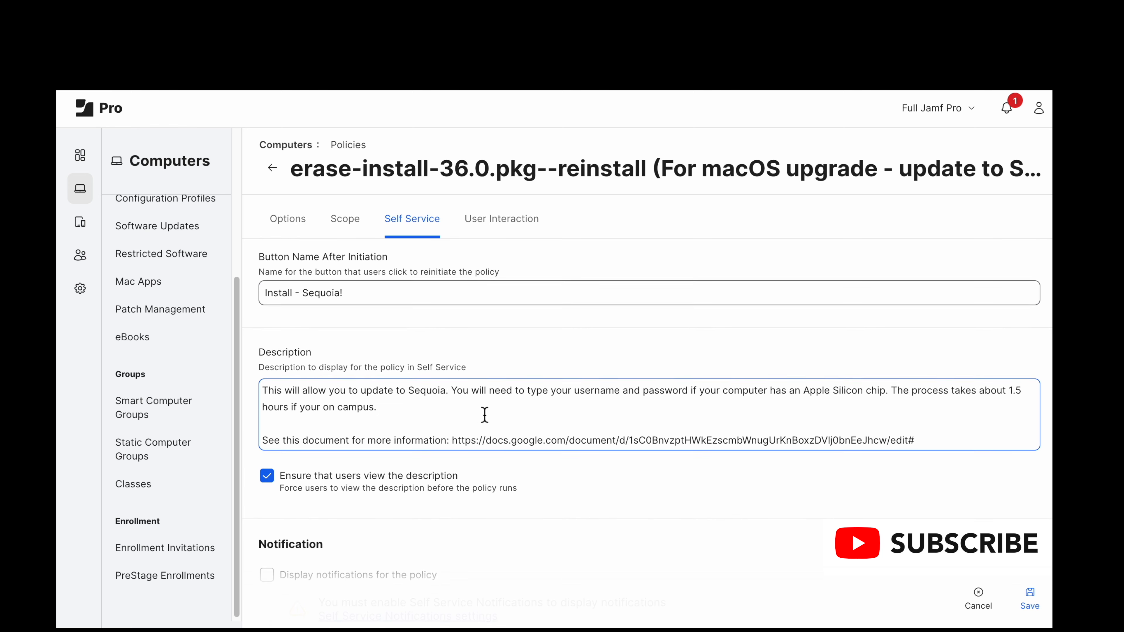
scroll(485, 415, down, 10)
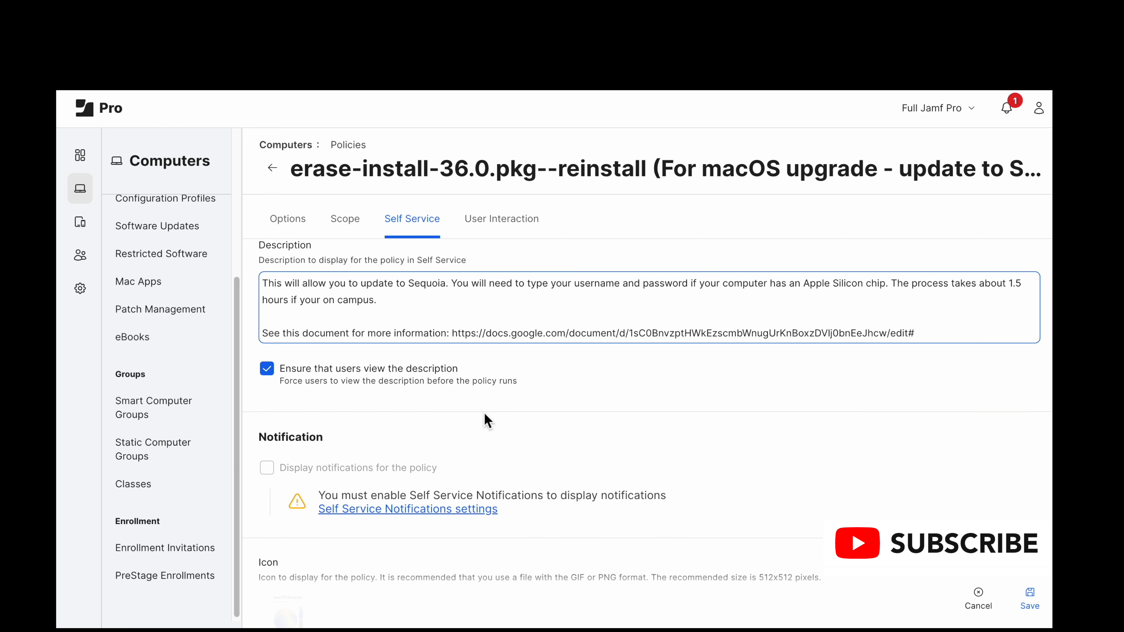
scroll(486, 421, down, 1)
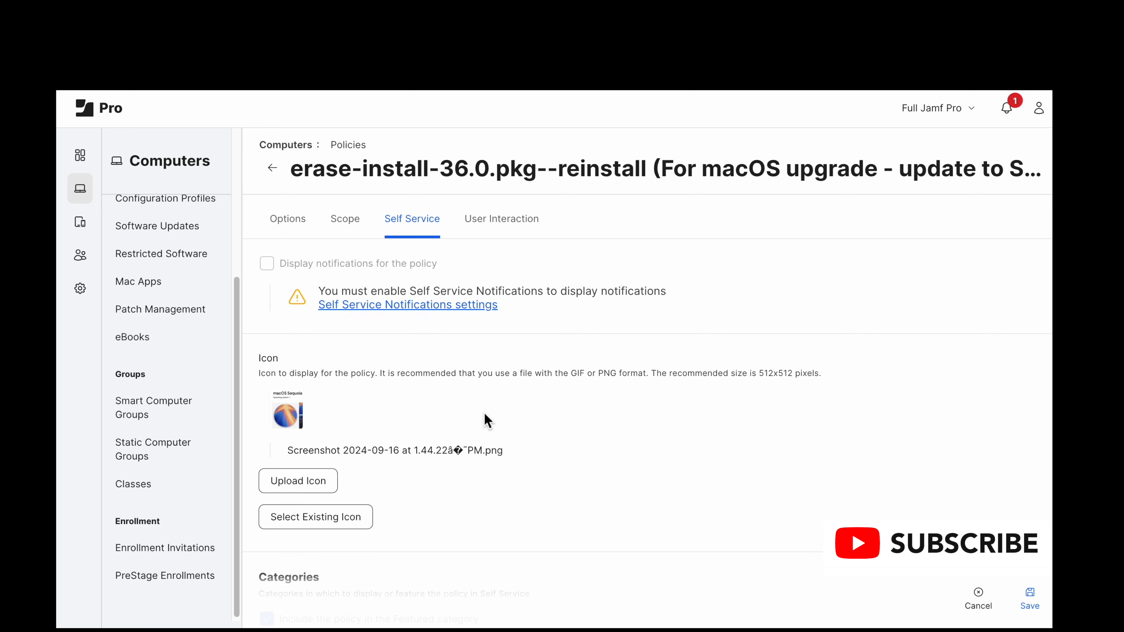
Step: Examine the policy's Self Service icon, its featured and display categories, and the policy URLs
scroll(487, 420, down, 3)
scroll(487, 420, down, 1)
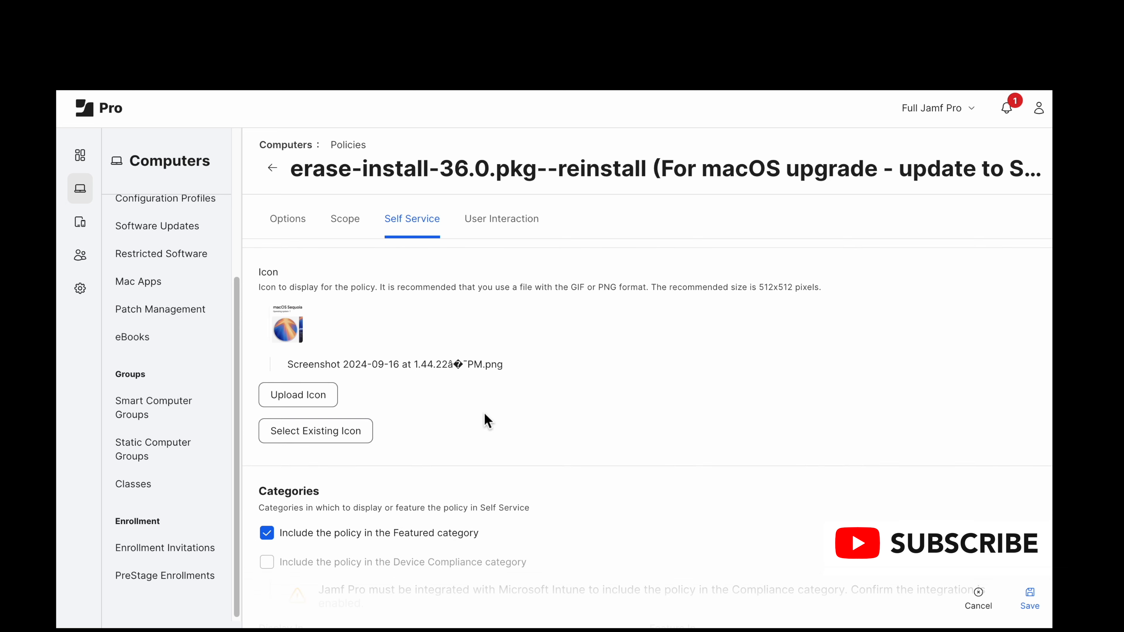
scroll(485, 416, down, 1)
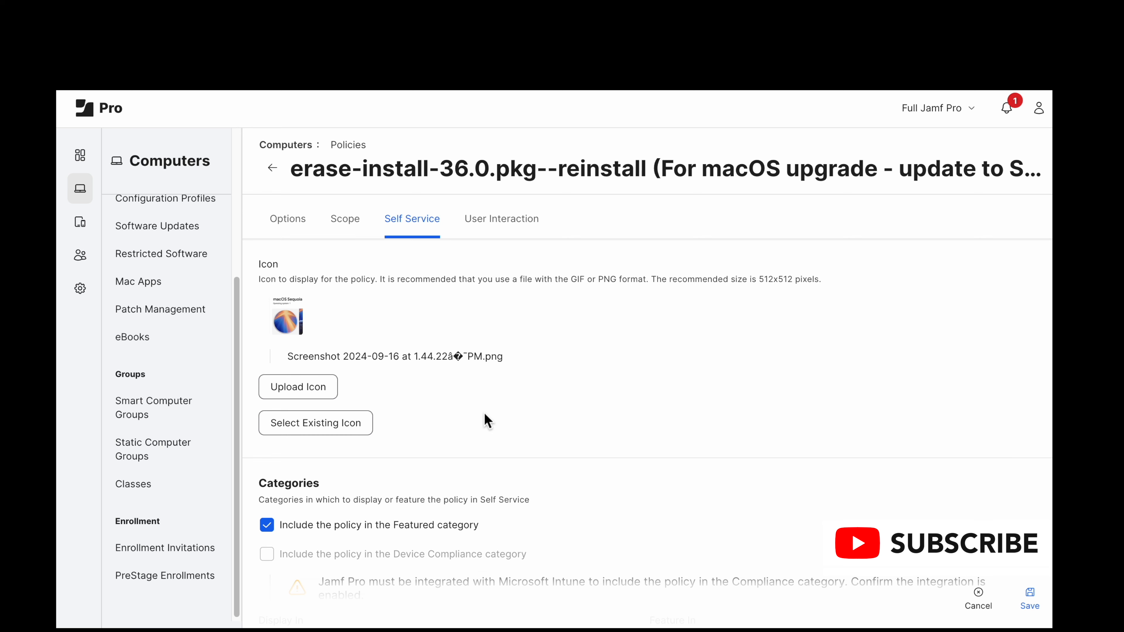
scroll(484, 414, down, 1)
scroll(484, 414, down, 1)
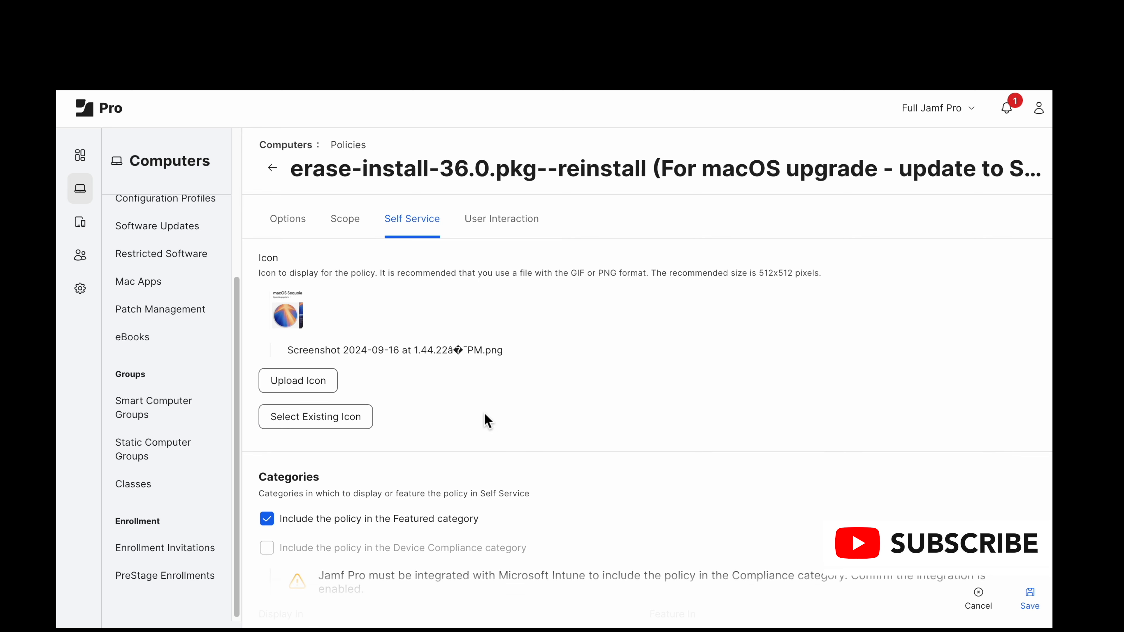
scroll(487, 420, down, 2)
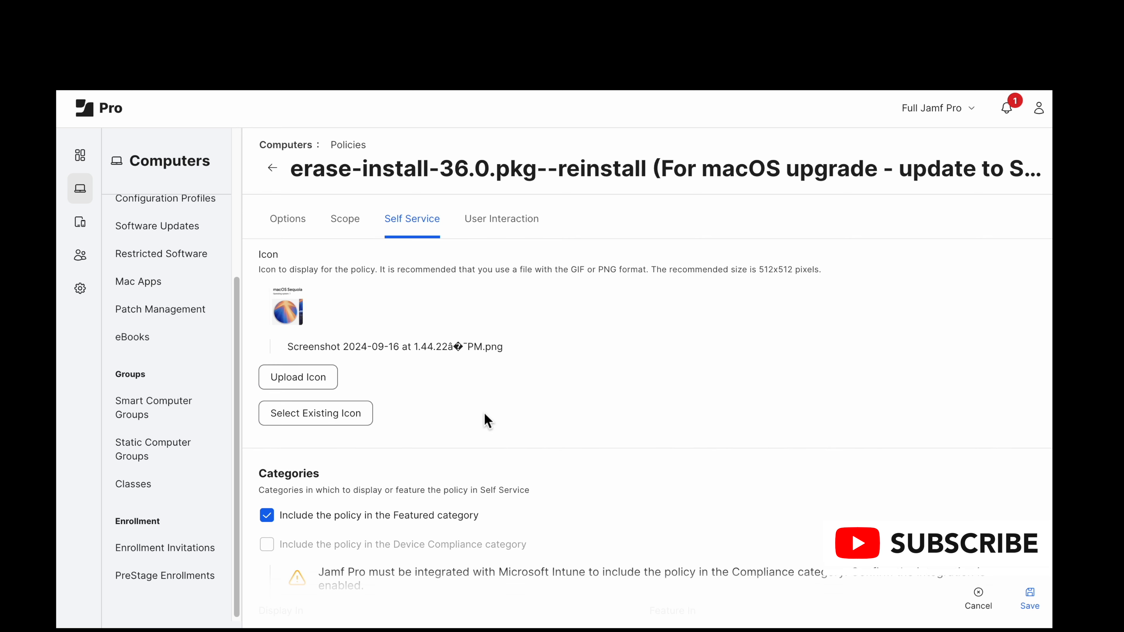
scroll(487, 420, down, 1)
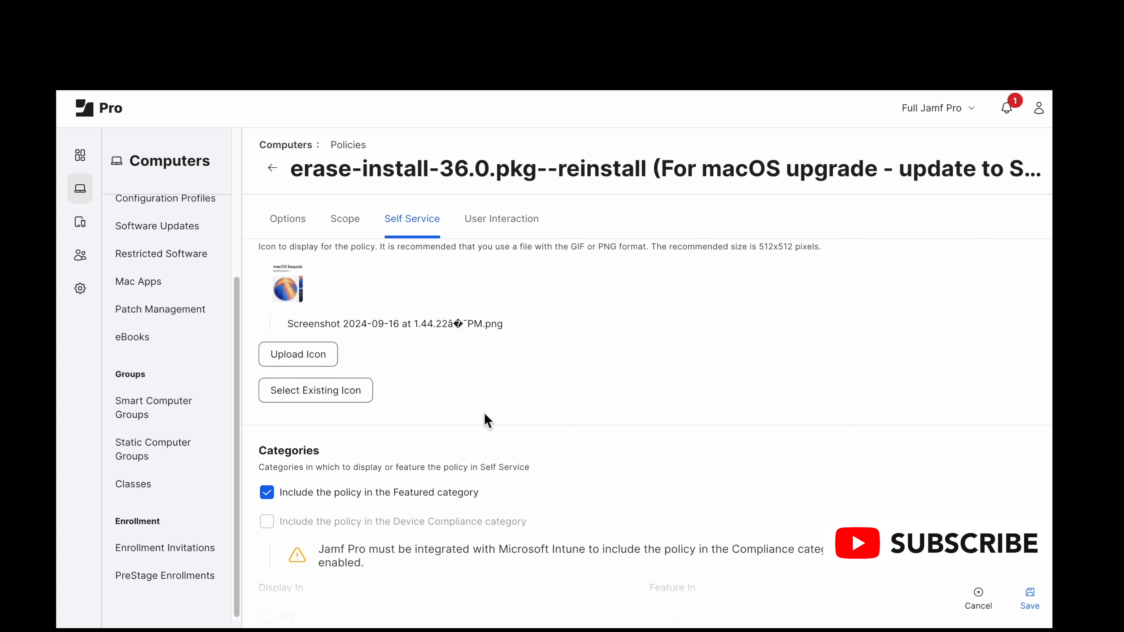
scroll(487, 420, down, 10)
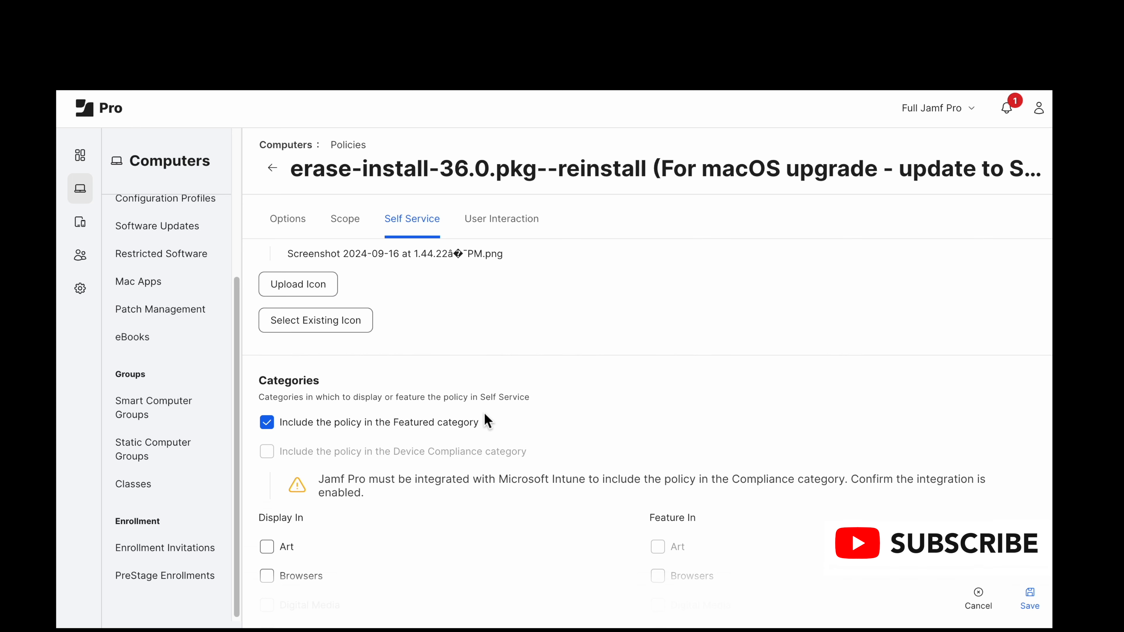
scroll(487, 420, down, 7)
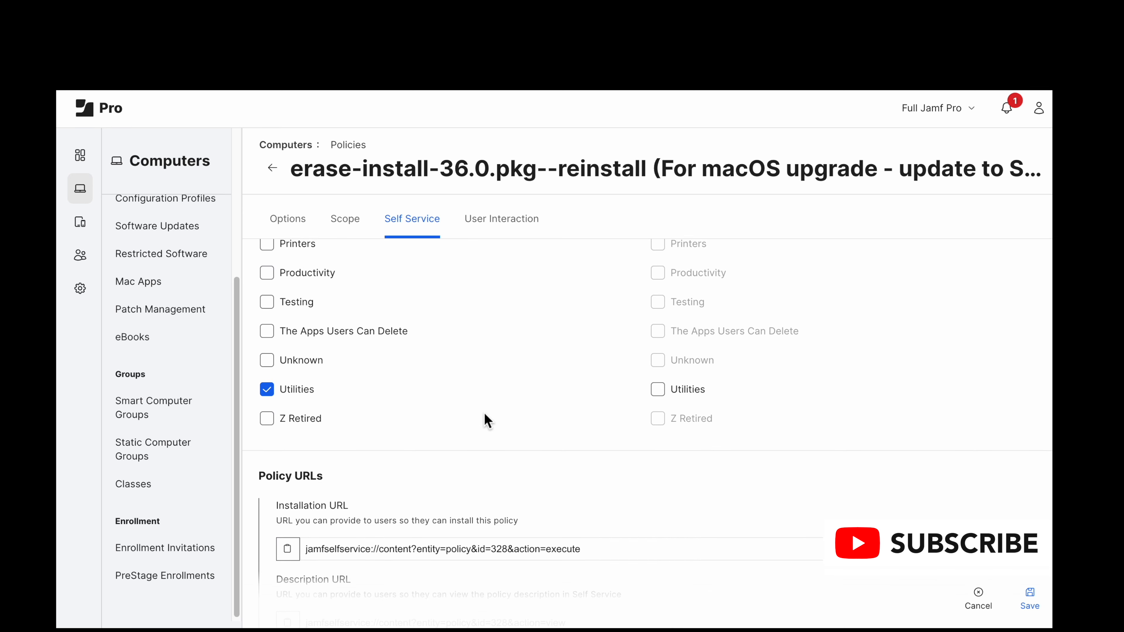
scroll(487, 420, down, 1)
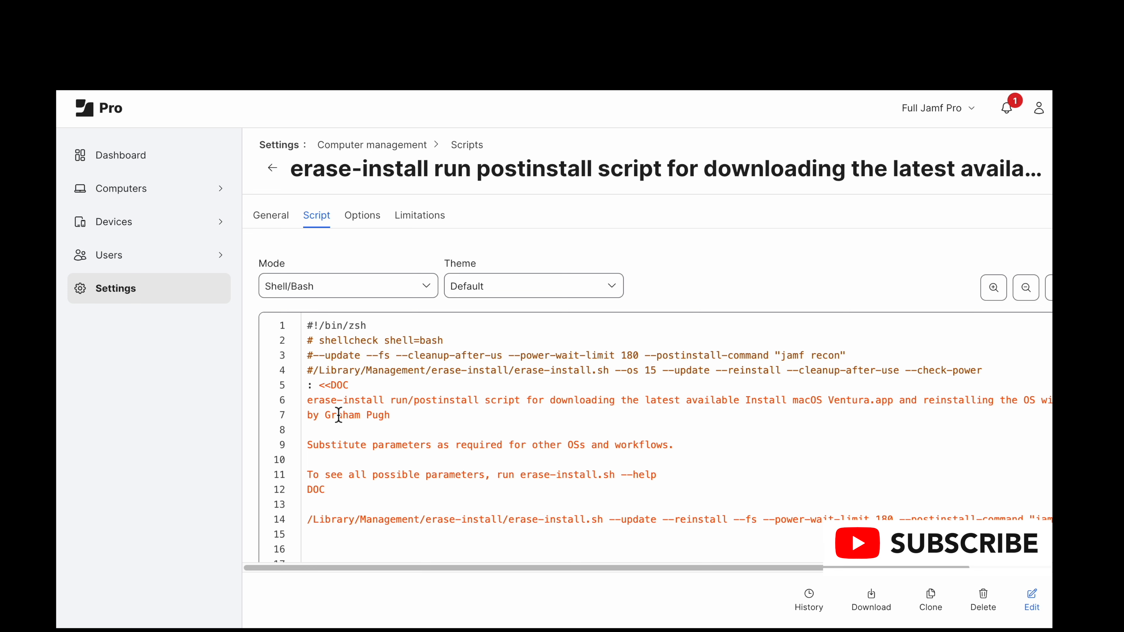
Step: Examine the erase-install postinstall script, highlighting the commented-out parameters on line 3 and the --postinstall-command "jamf recon" part of line 14
scroll(339, 415, down, 2)
scroll(339, 415, up, 2)
drag(361, 355, 866, 357)
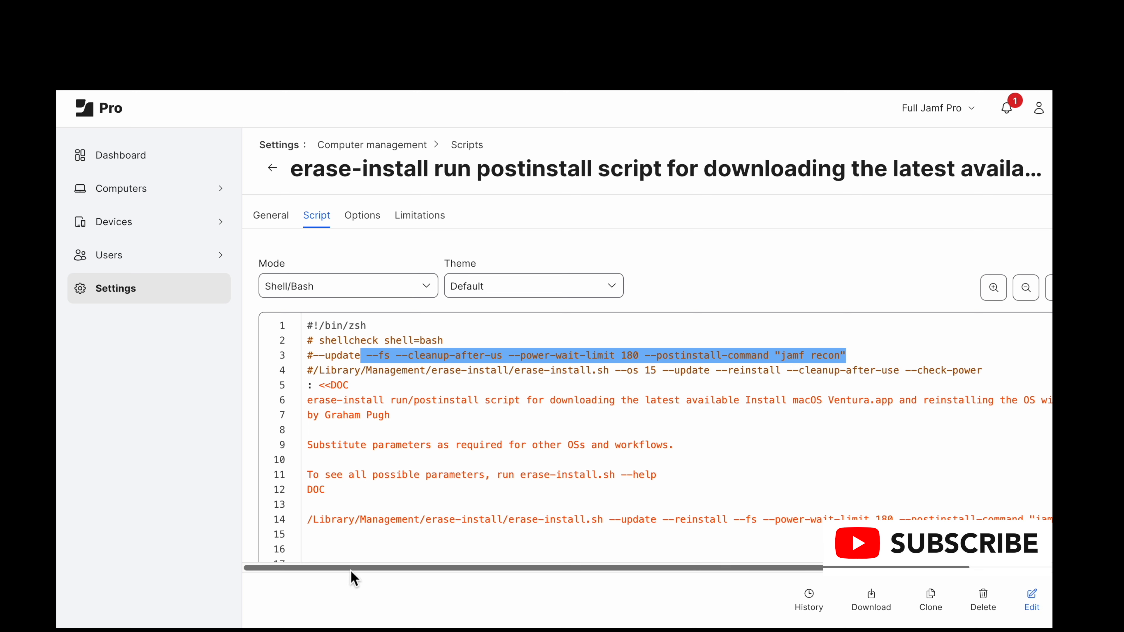
drag(352, 571, 479, 572)
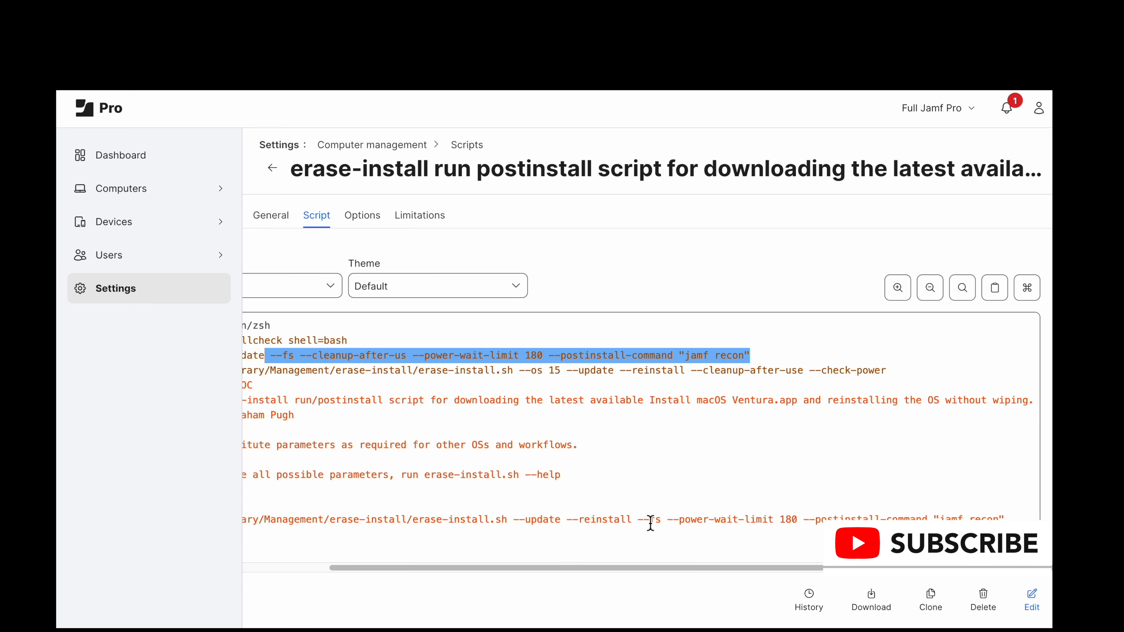
drag(650, 523, 1011, 517)
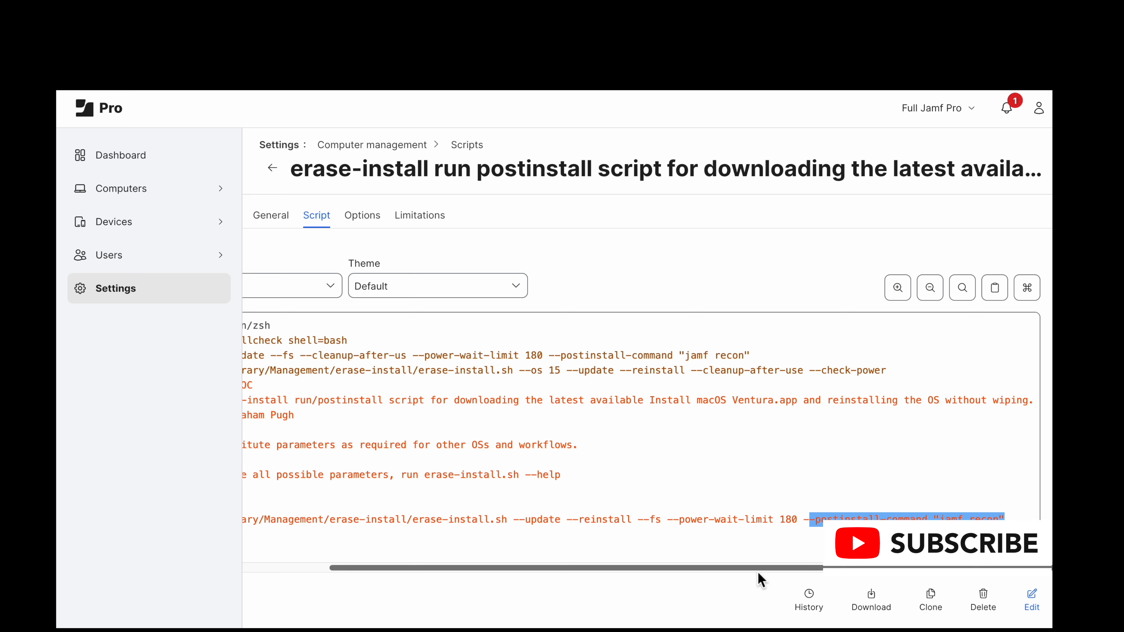
drag(723, 570, 641, 572)
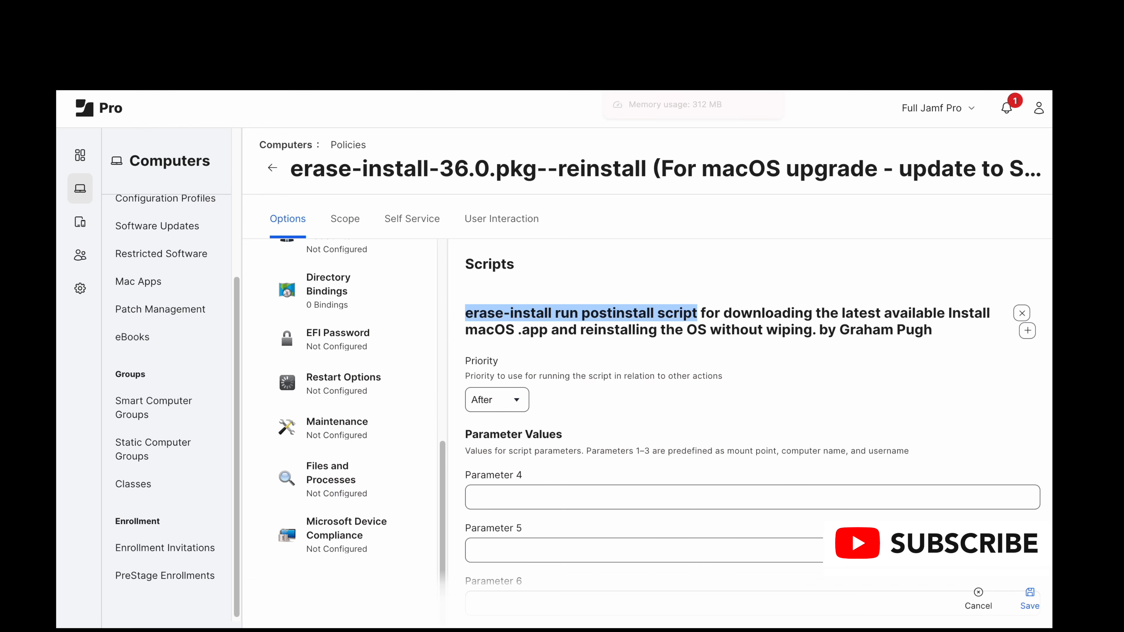
Step: Review the reinstall policy's scope, highlighting the MacBook Air model group and the "OS grater than or equal to macOS 15 nudge group" target
click(358, 220)
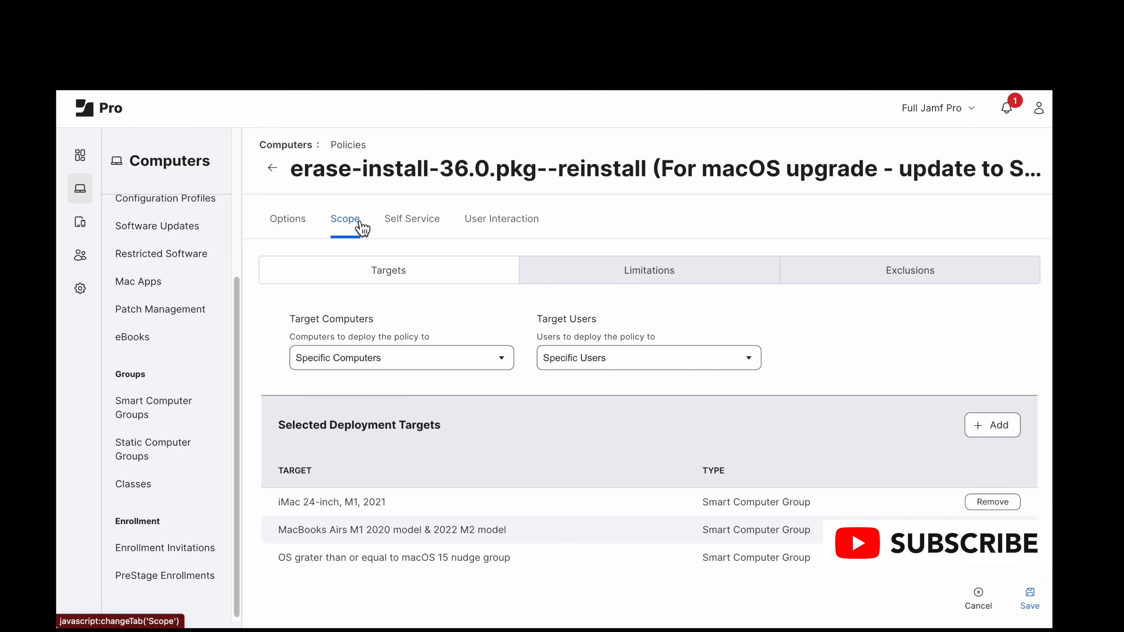
scroll(362, 532, down, 1)
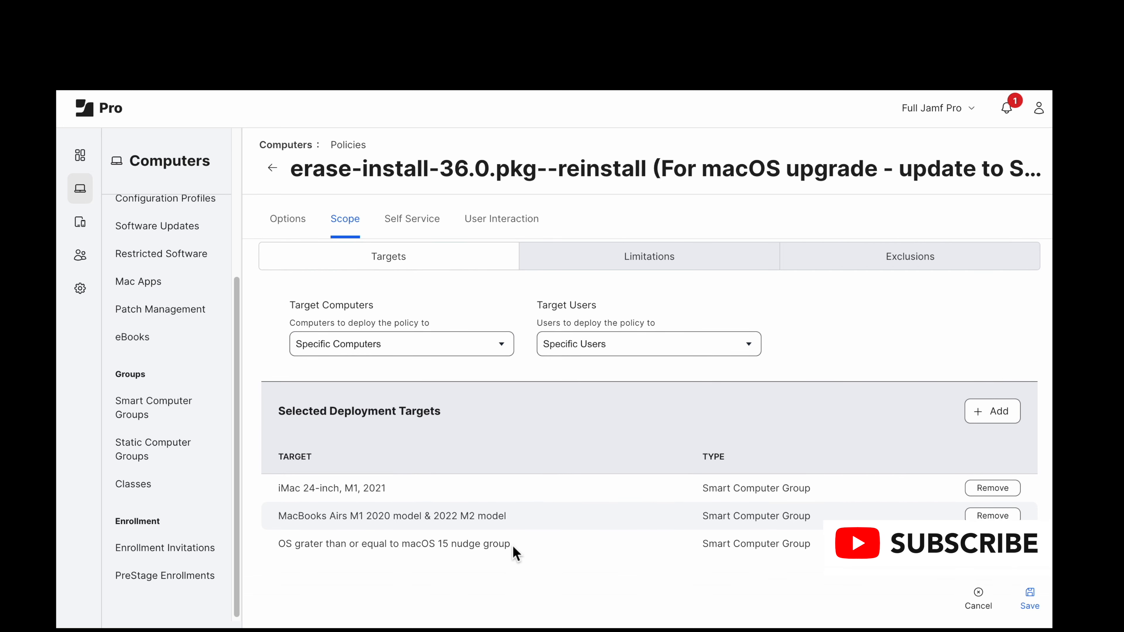
drag(514, 550, 280, 549)
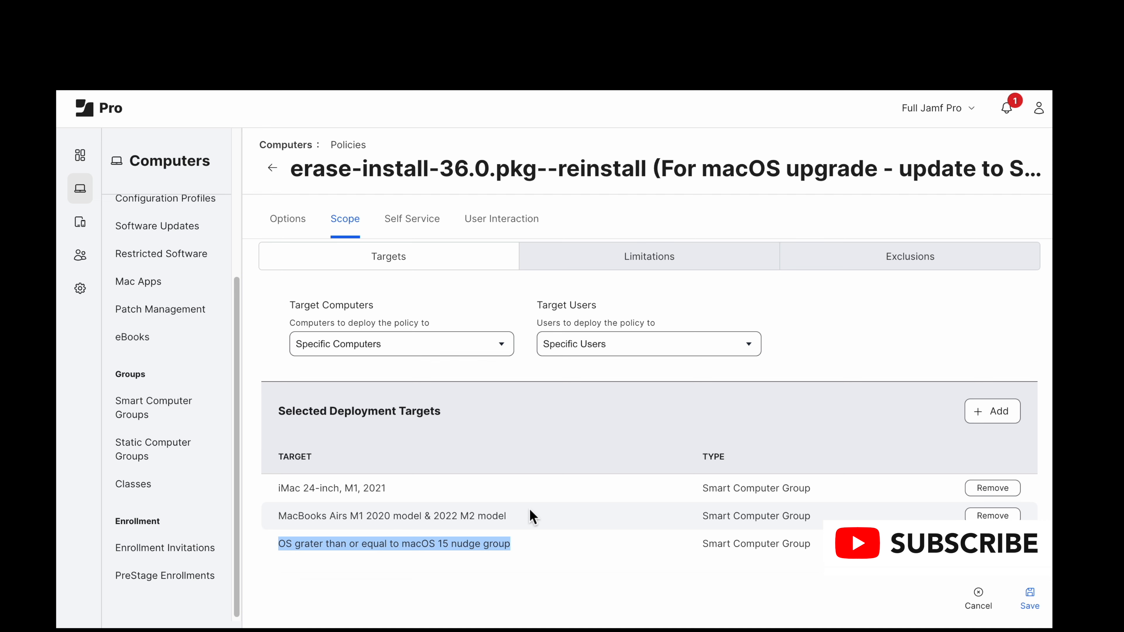
drag(519, 514, 392, 514)
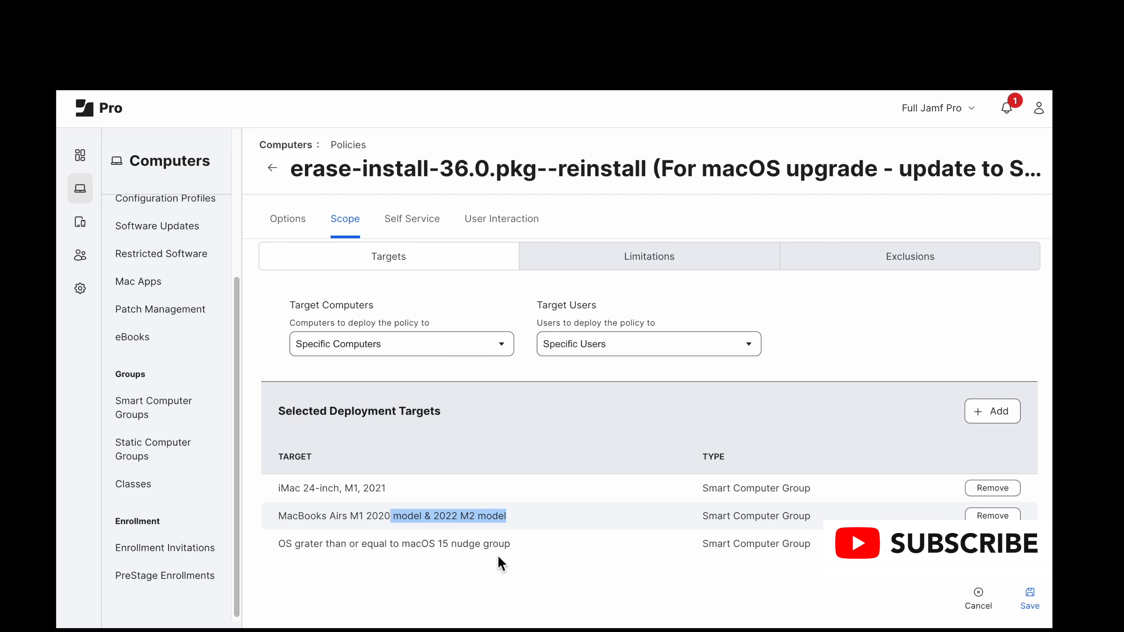
drag(506, 546, 268, 550)
key(super+c)
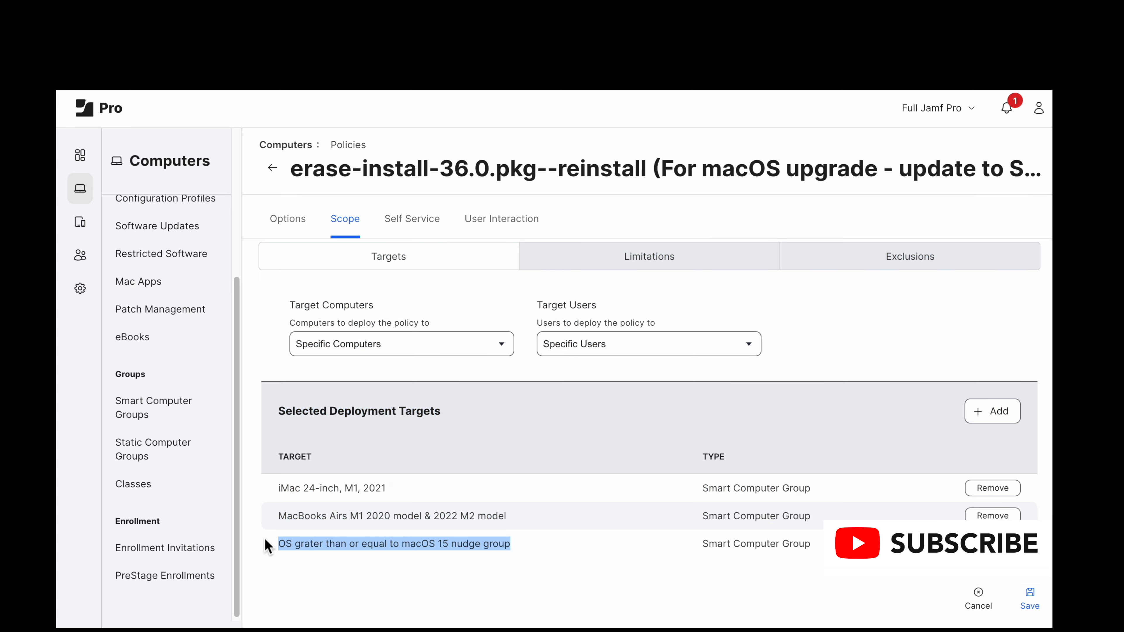
Step: Find the smart computer group "OS grater than or equal to macOS 15 nudge group" and view its criteria
click(175, 417)
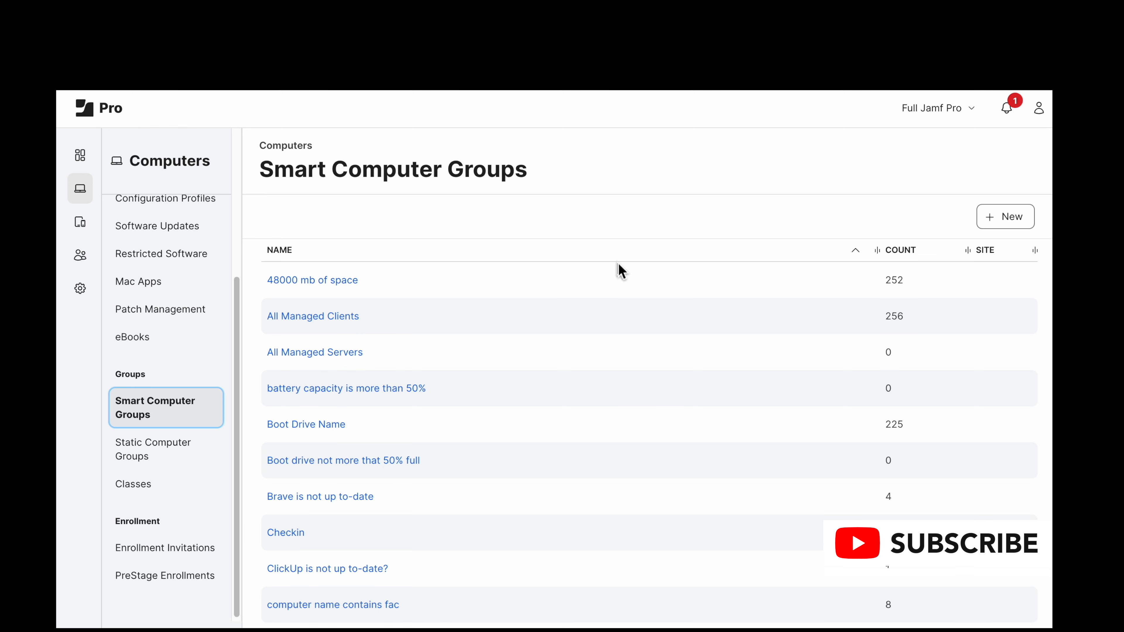
key(super+f)
key(super+v)
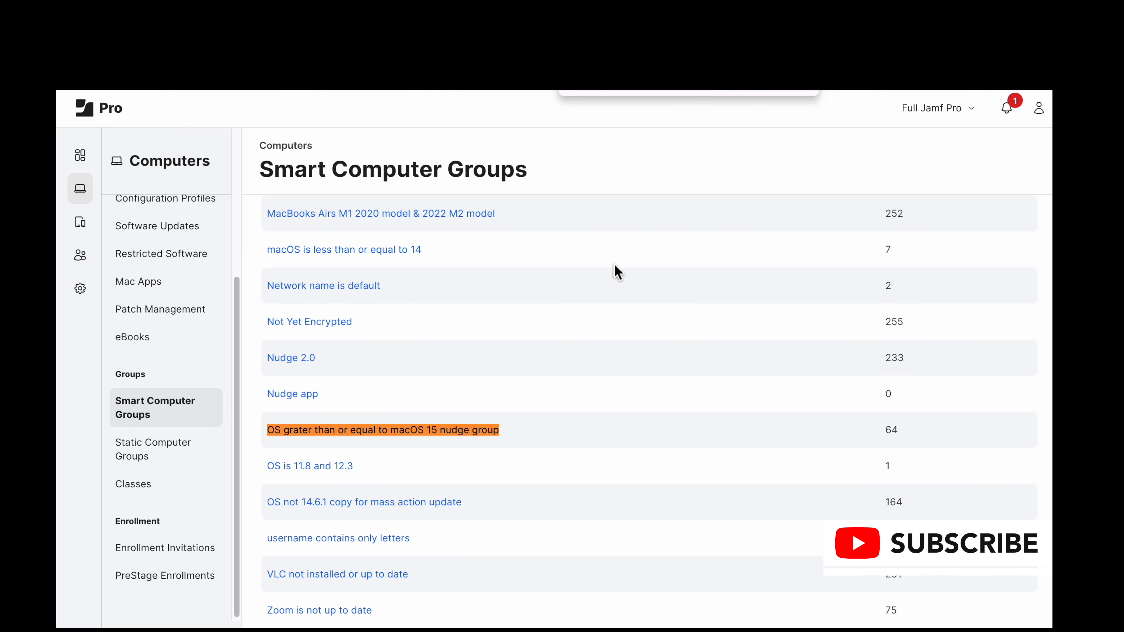
click(433, 432)
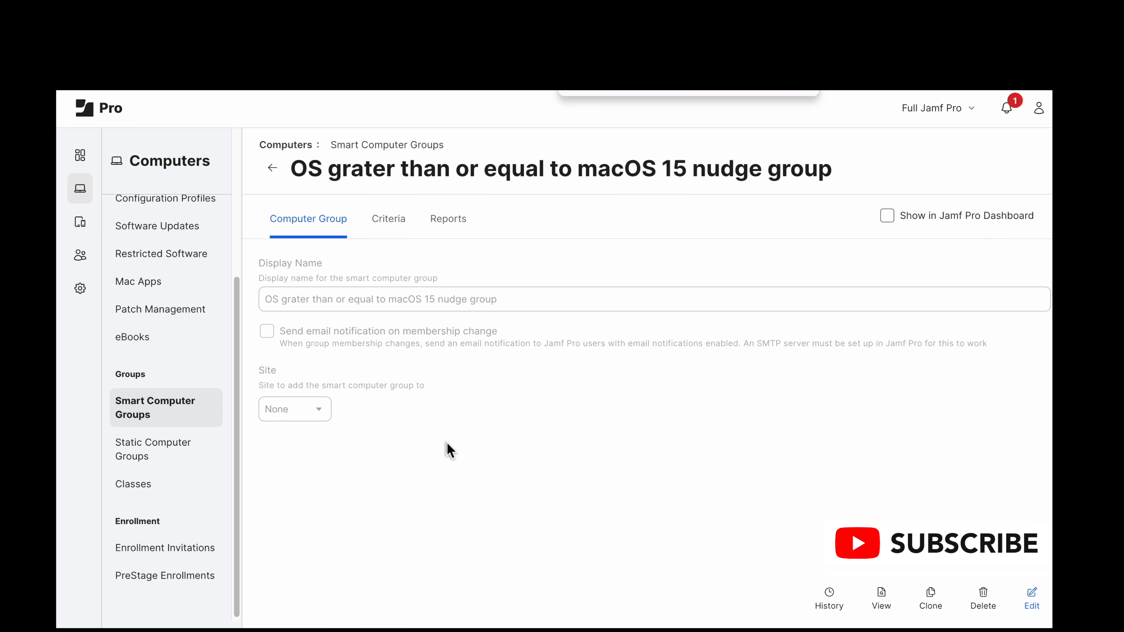
click(396, 228)
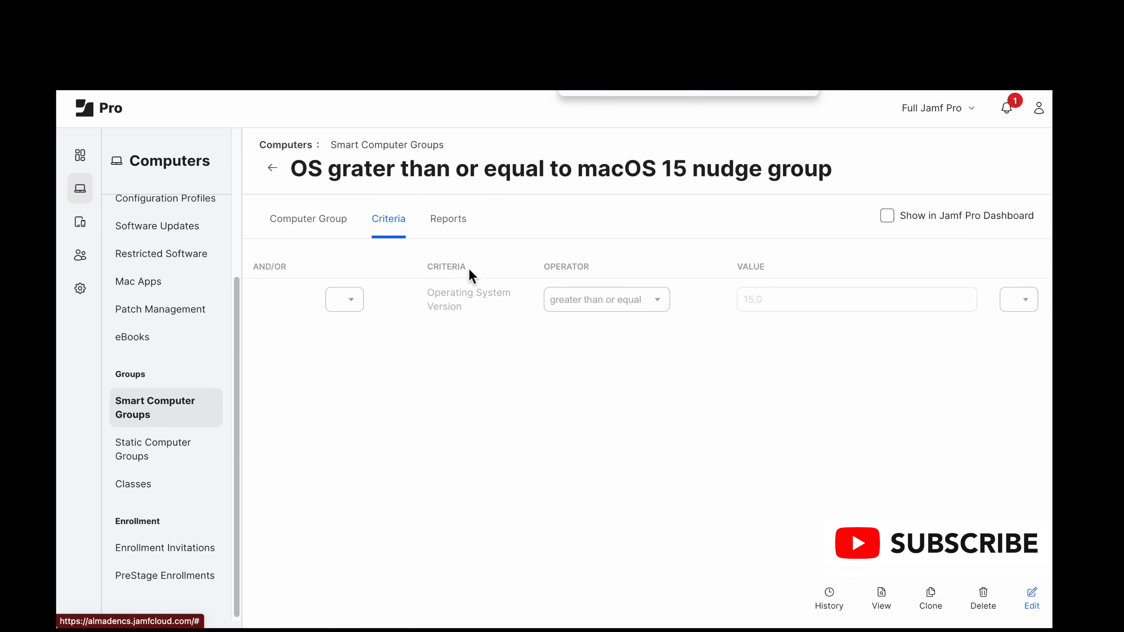